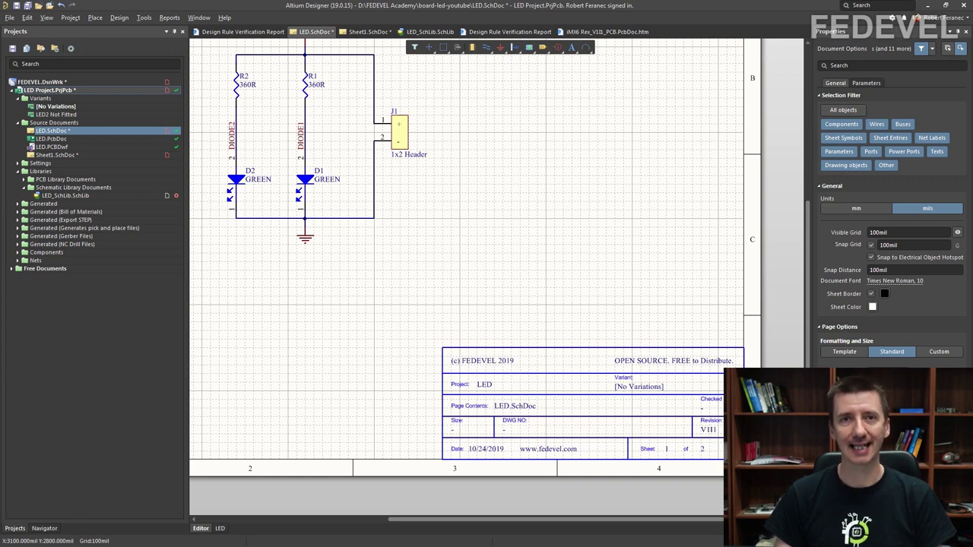
# Step: Set the VersionRevision parameter to V1I2 in the LED project's options
pyautogui.scroll(-5, 434, 130)
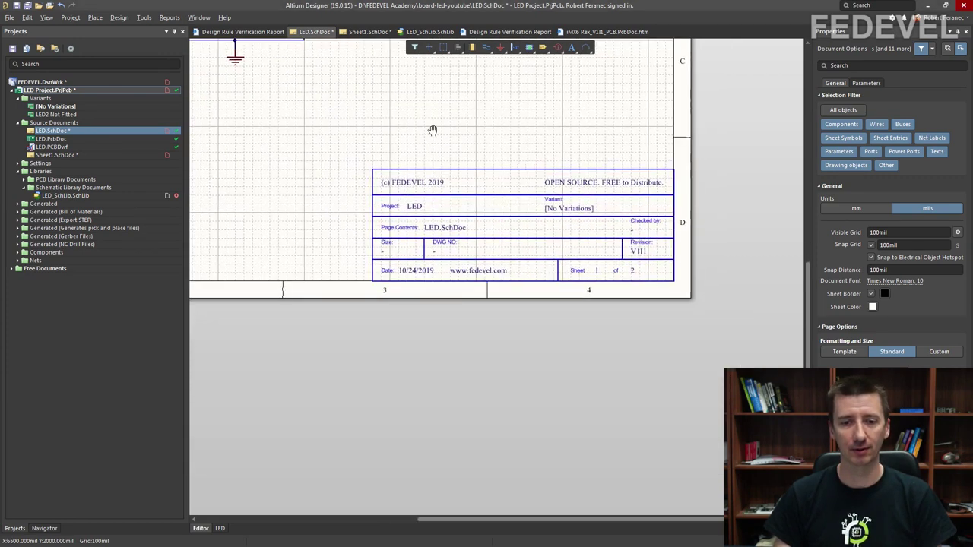
pyautogui.keyDown('ctrl'); pyautogui.scroll(3, 514, 224); pyautogui.keyUp('ctrl')
pyautogui.moveTo(517, 226); pyautogui.dragTo(492, 199, button='right')
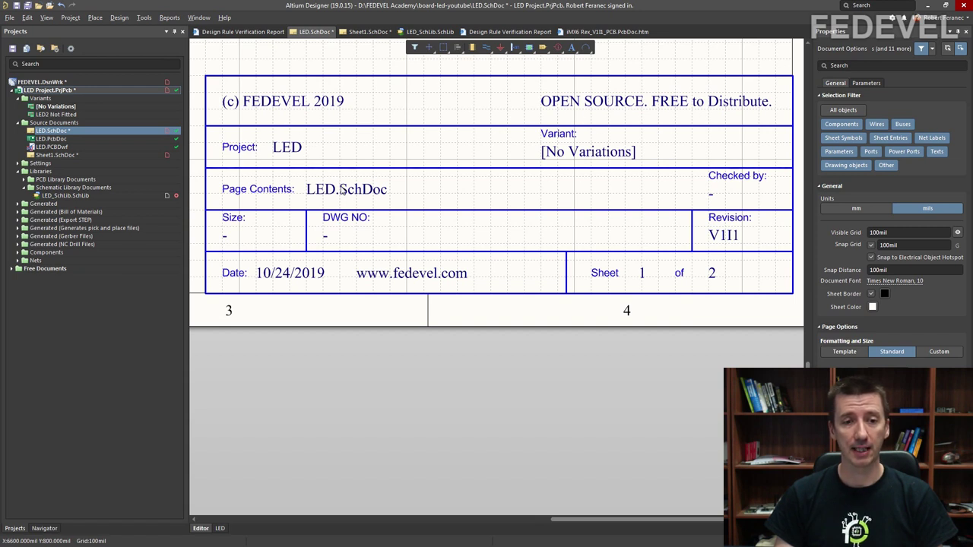
pyautogui.click(70, 18)
pyautogui.click(99, 231)
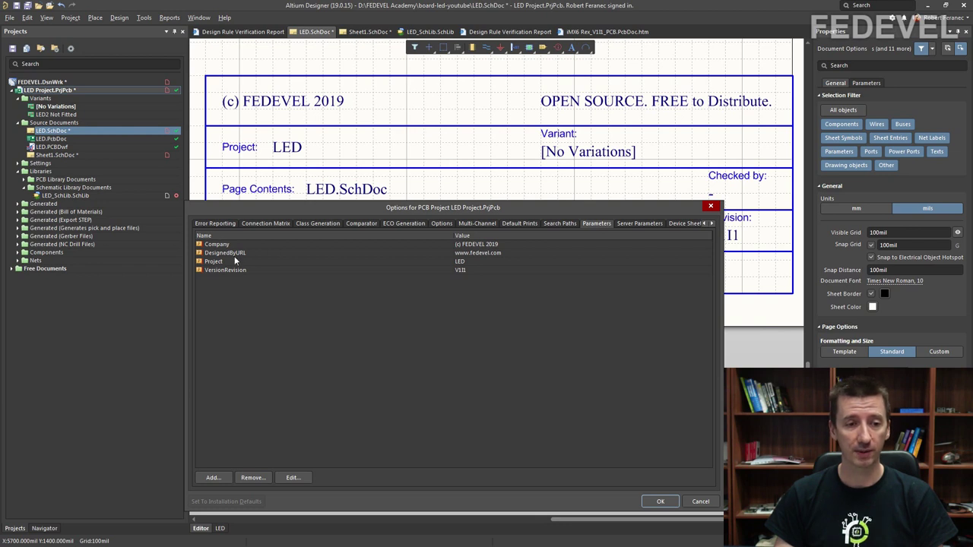
pyautogui.moveTo(447, 210); pyautogui.dragTo(451, 236)
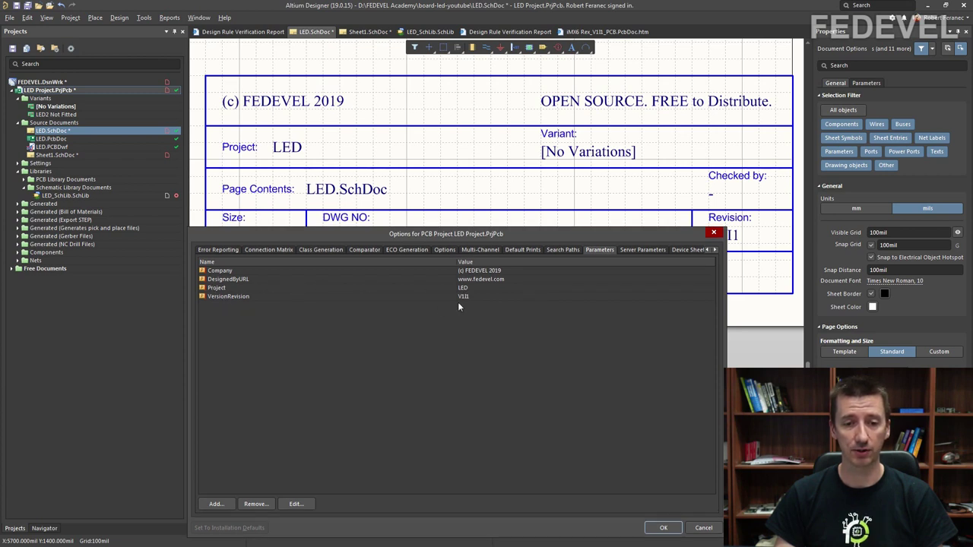
pyautogui.moveTo(564, 235); pyautogui.dragTo(561, 269)
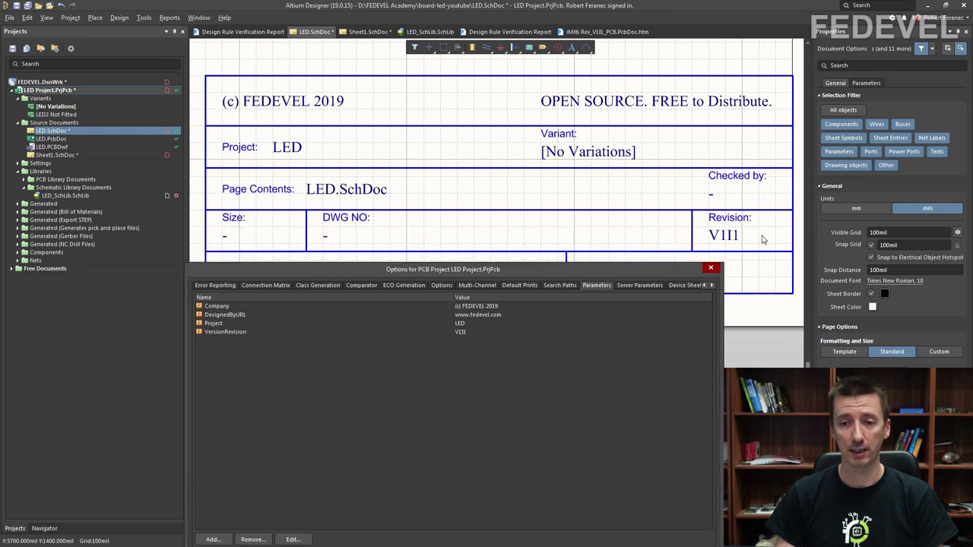
pyautogui.moveTo(483, 271); pyautogui.dragTo(491, 124)
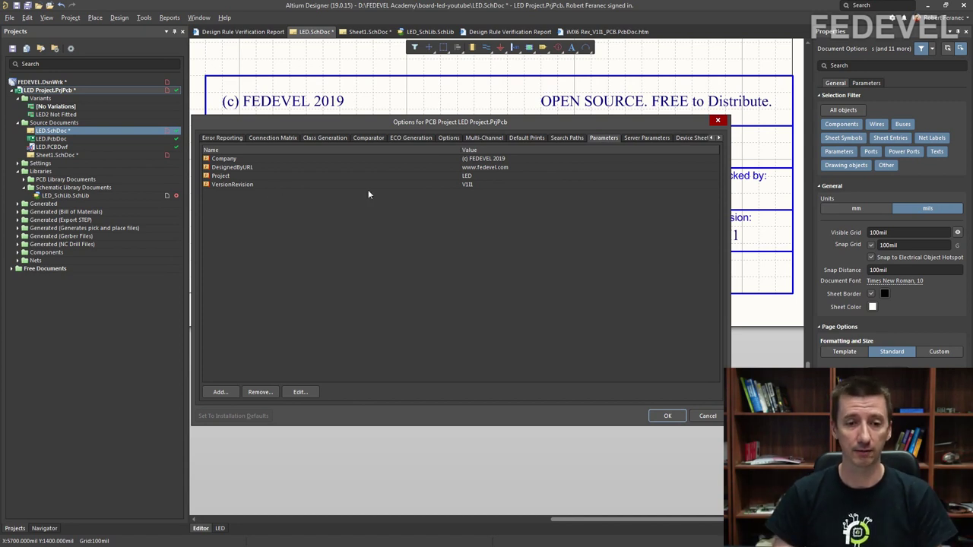
pyautogui.click(481, 184)
pyautogui.click(480, 184)
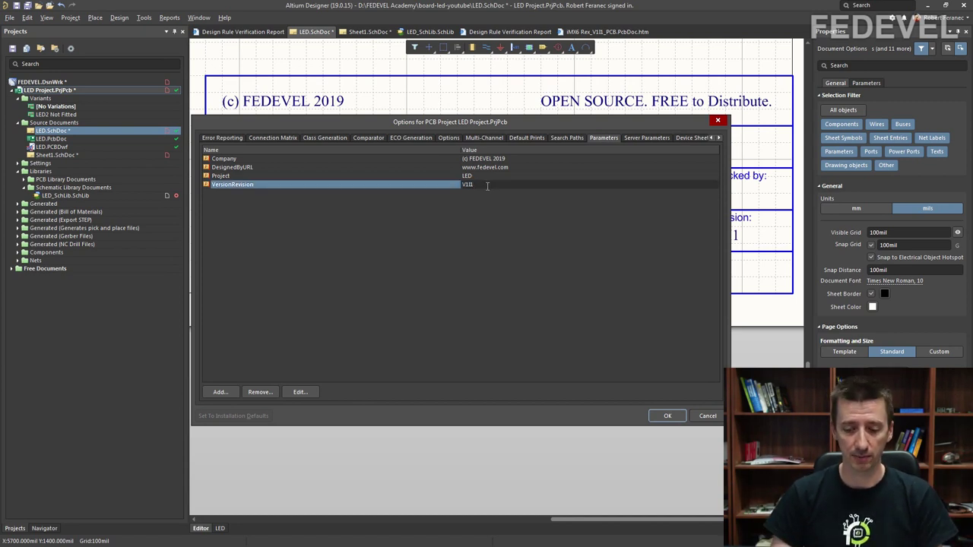
pyautogui.write('2')
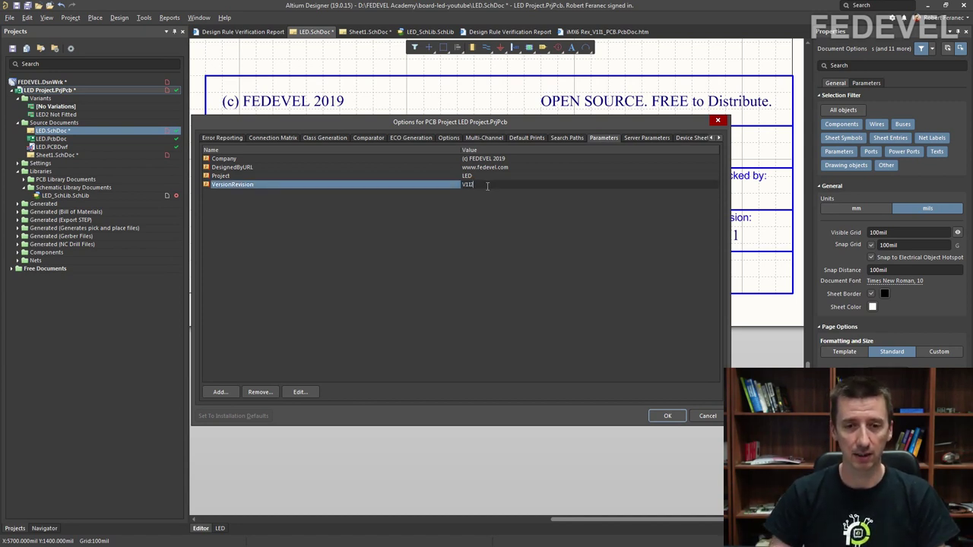
pyautogui.click(667, 415)
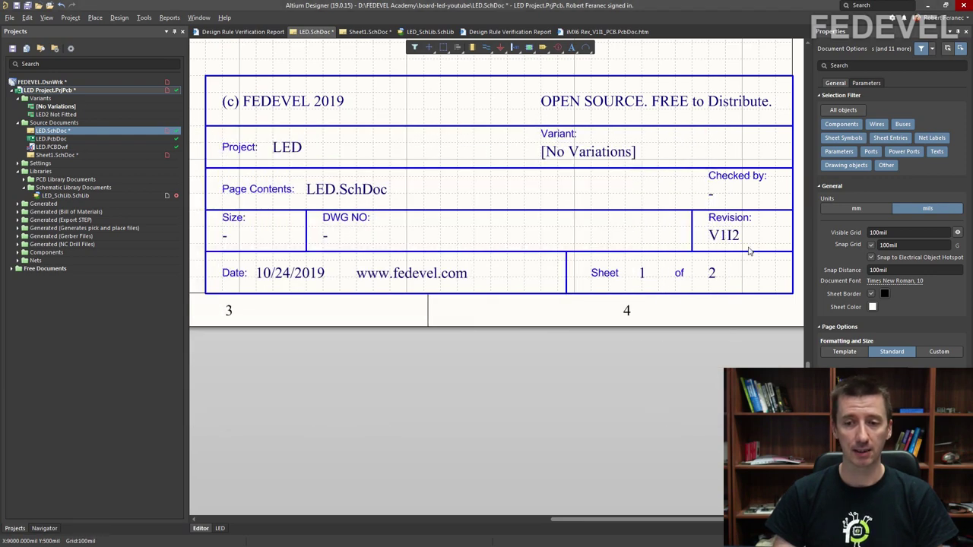
# Step: Check the title block on Sheet1.SchDoc, and on LED.SchDoc try the LED2 Not Fitted variant before returning to [No Variations]
pyautogui.click(80, 155)
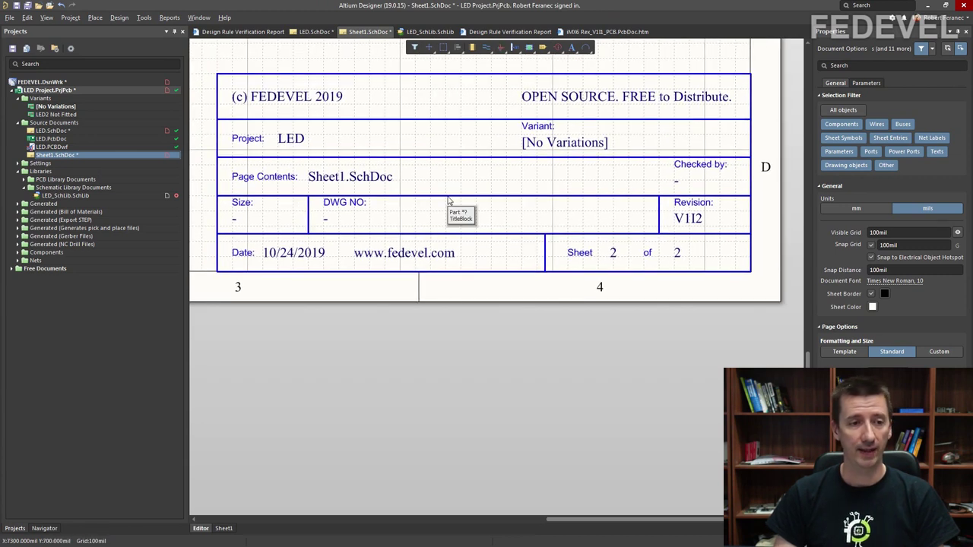
pyautogui.click(104, 129)
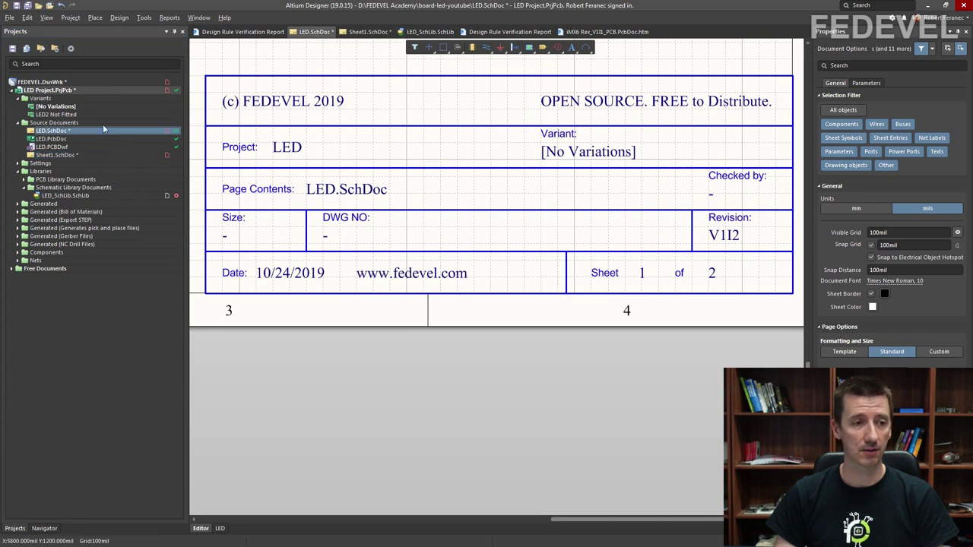
pyautogui.doubleClick(60, 115)
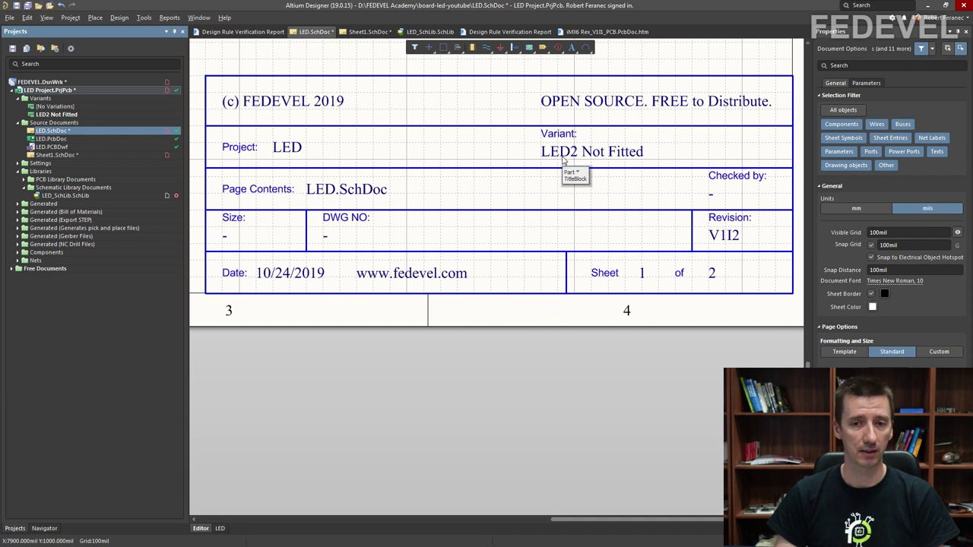
pyautogui.doubleClick(57, 107)
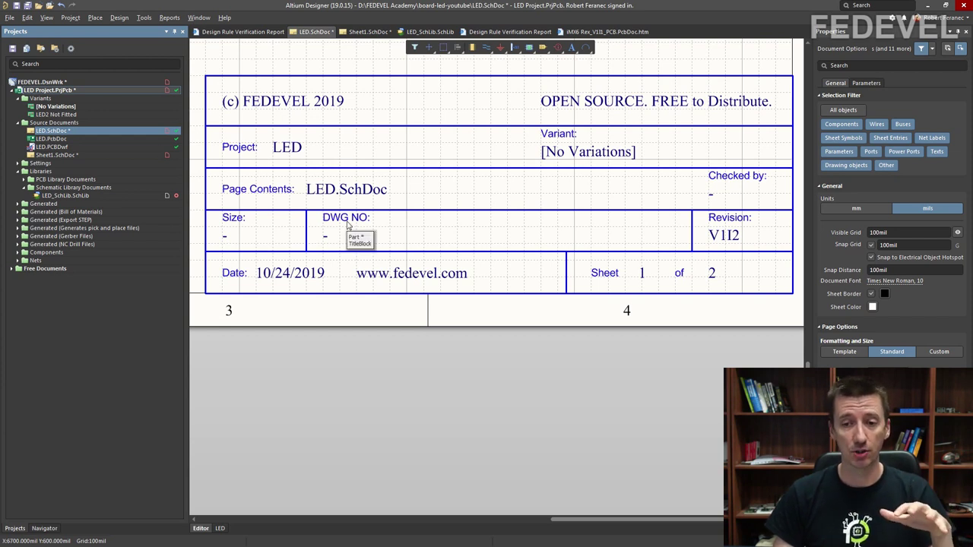
# Step: Enter the checker's initials as the Checked by parameter of the title block on LED.SchDoc
pyautogui.keyDown('ctrl'); pyautogui.scroll(-2, 363, 61); pyautogui.keyUp('ctrl')
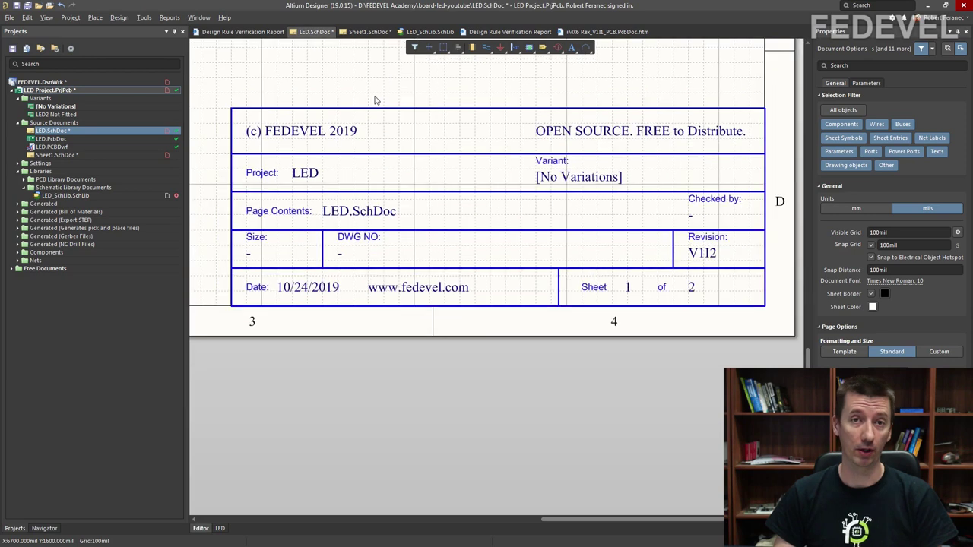
pyautogui.keyDown('ctrl'); pyautogui.scroll(-2, 374, 101); pyautogui.keyUp('ctrl')
pyautogui.keyDown('ctrl'); pyautogui.scroll(4, 495, 139); pyautogui.keyUp('ctrl')
pyautogui.scroll(-1, 494, 139)
pyautogui.keyDown('shift'); pyautogui.hscroll(-3, 576, 178); pyautogui.keyUp('shift')
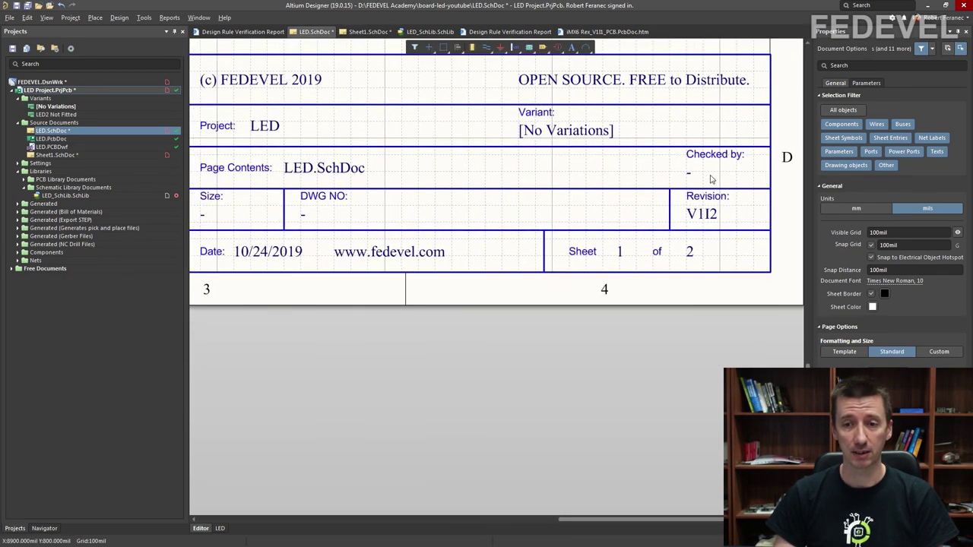
pyautogui.click(691, 58)
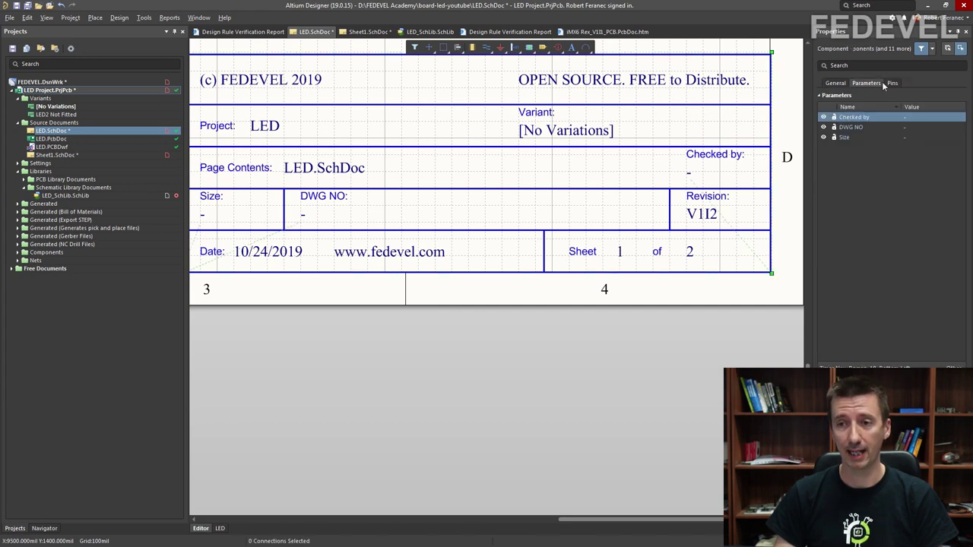
pyautogui.click(920, 115)
pyautogui.write('RF')
pyautogui.click(669, 144)
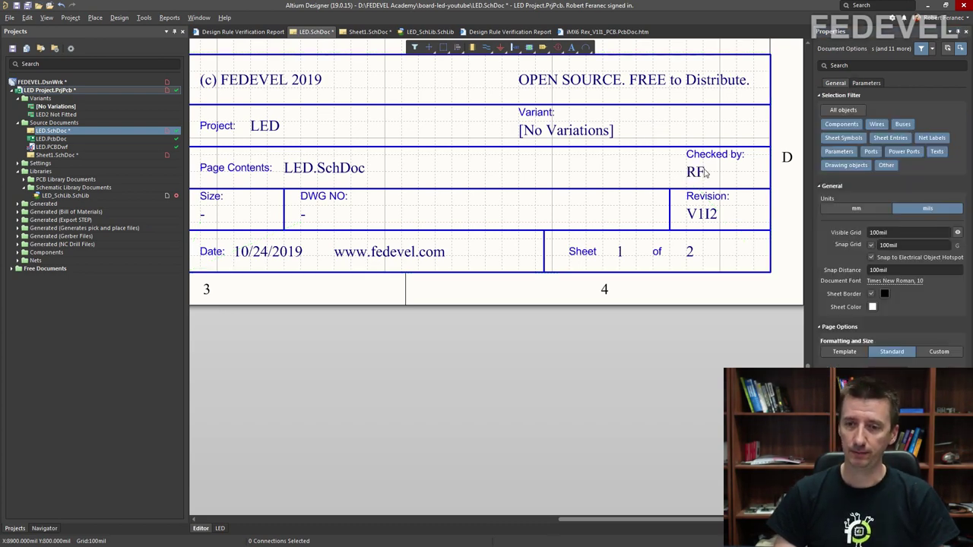
# Step: Examine the sheet number and total in the title block and in the project's schematic sheet numbering settings, changing nothing
pyautogui.keyDown('ctrl'); pyautogui.scroll(-2, 706, 174); pyautogui.keyUp('ctrl')
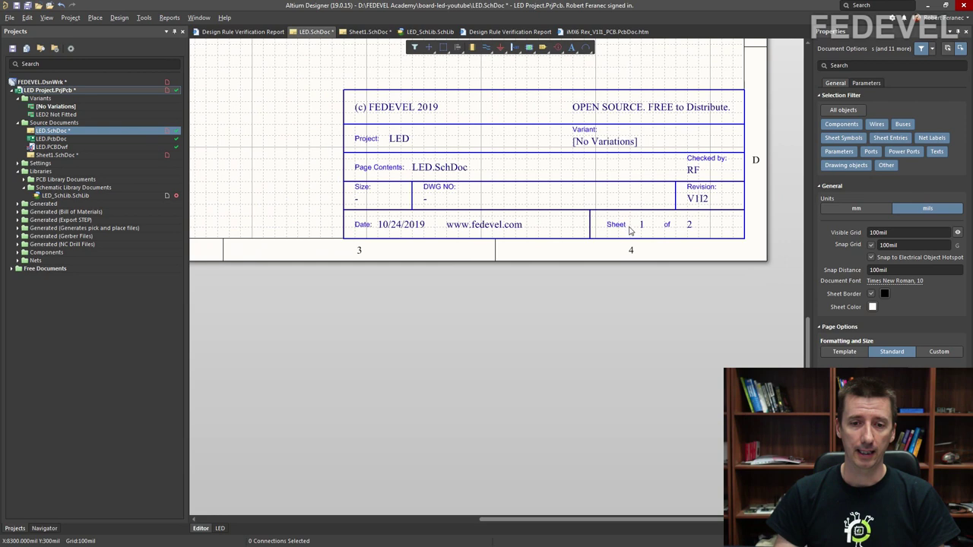
pyautogui.keyDown('ctrl'); pyautogui.scroll(2, 641, 231); pyautogui.keyUp('ctrl')
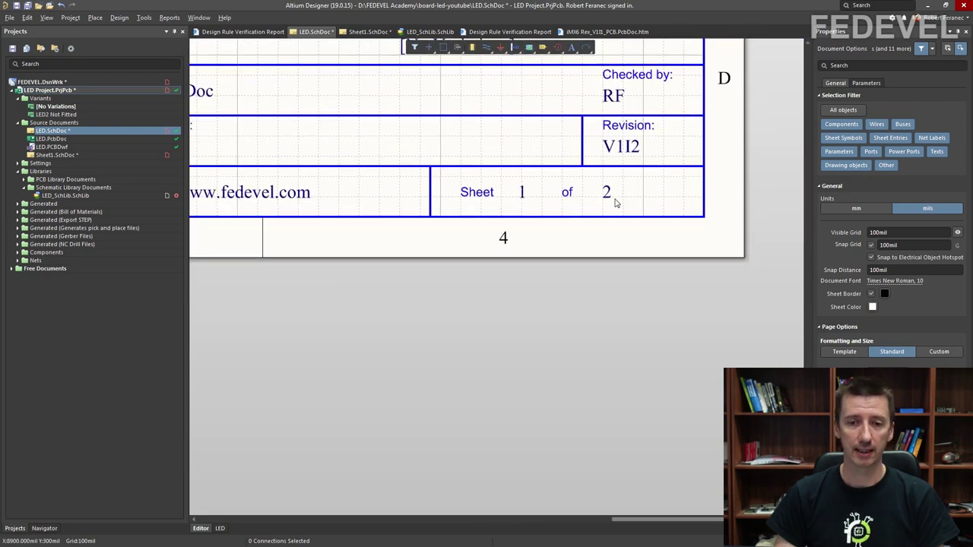
pyautogui.keyDown('ctrl'); pyautogui.scroll(-2, 615, 199); pyautogui.keyUp('ctrl')
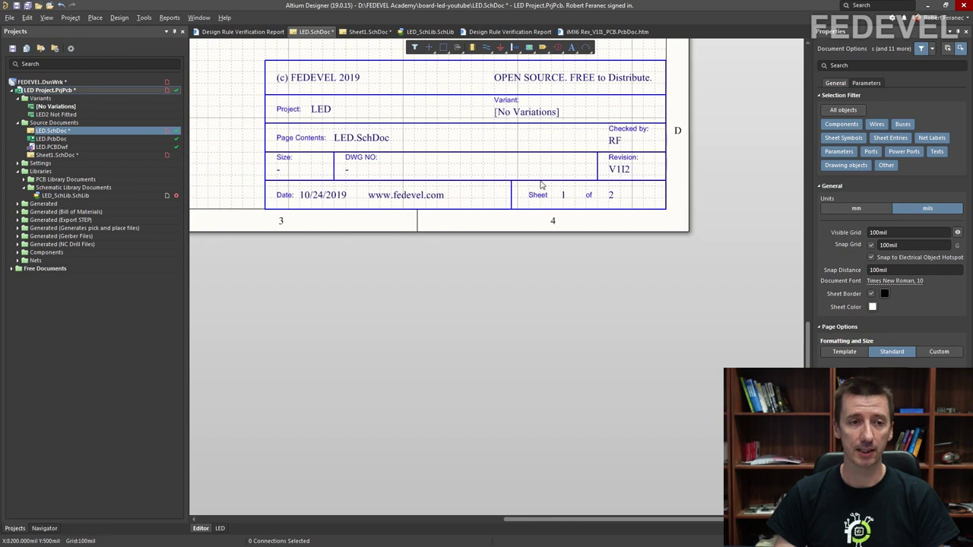
pyautogui.click(143, 17)
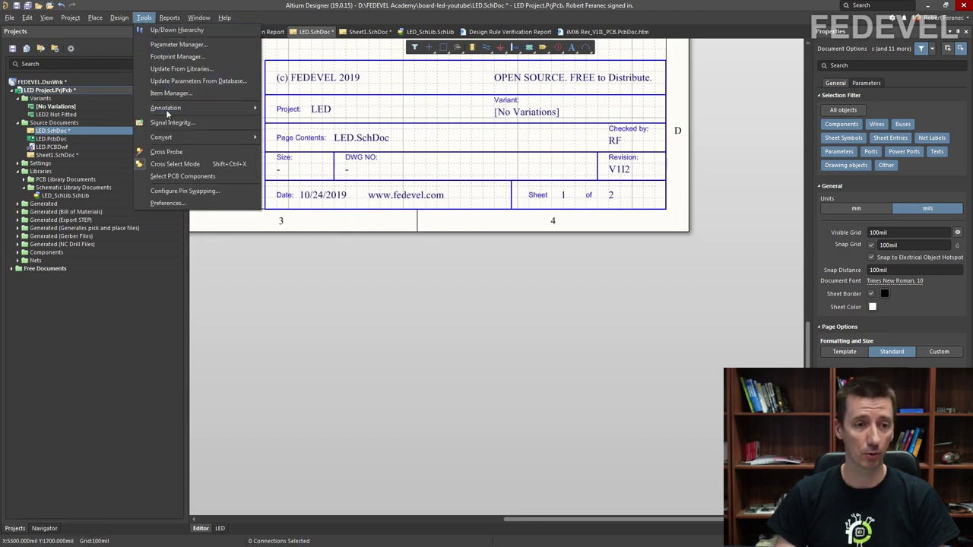
pyautogui.moveTo(174, 112)
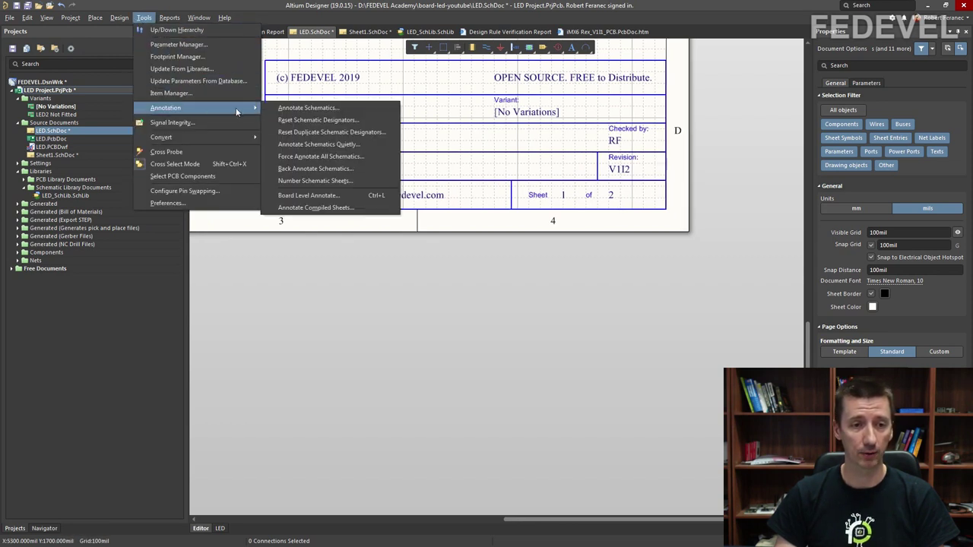
pyautogui.click(317, 181)
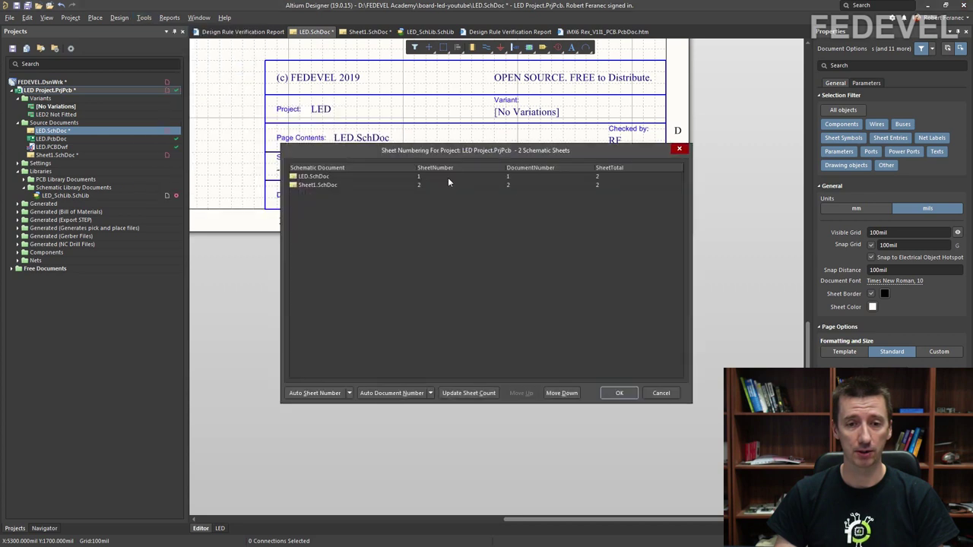
pyautogui.click(677, 150)
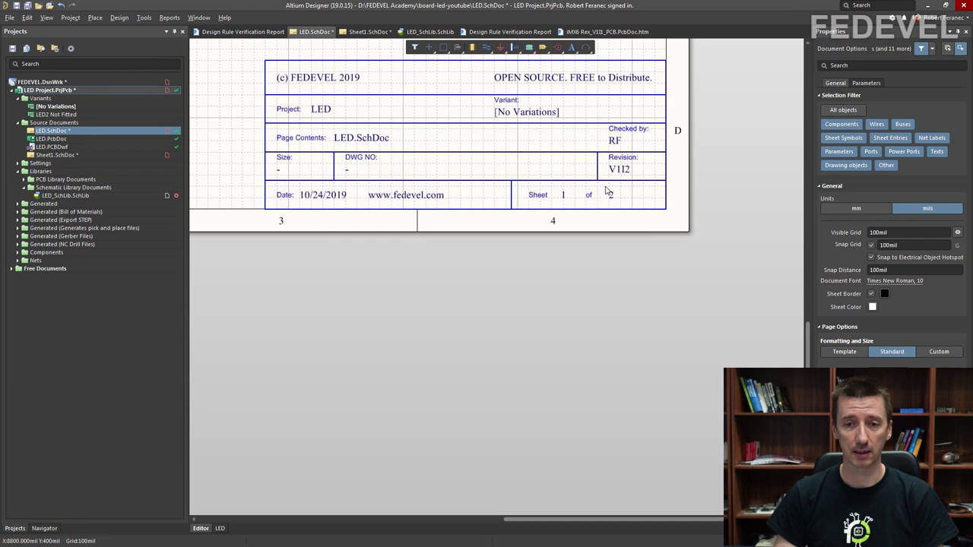
pyautogui.keyDown('ctrl'); pyautogui.scroll(1, 394, 89); pyautogui.keyUp('ctrl')
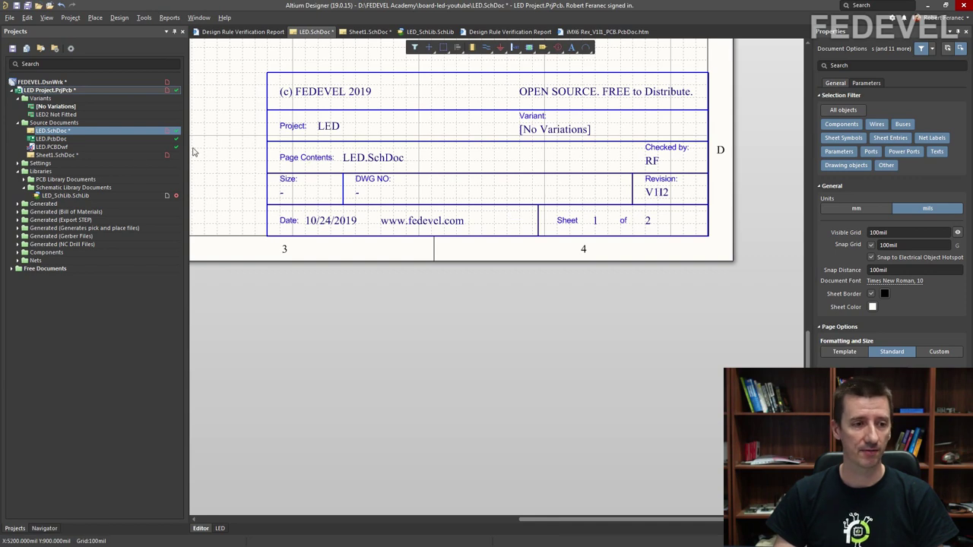
# Step: Open LED_SchLib.SchLib and examine the TitleBlock component and the library's component list
pyautogui.doubleClick(65, 196)
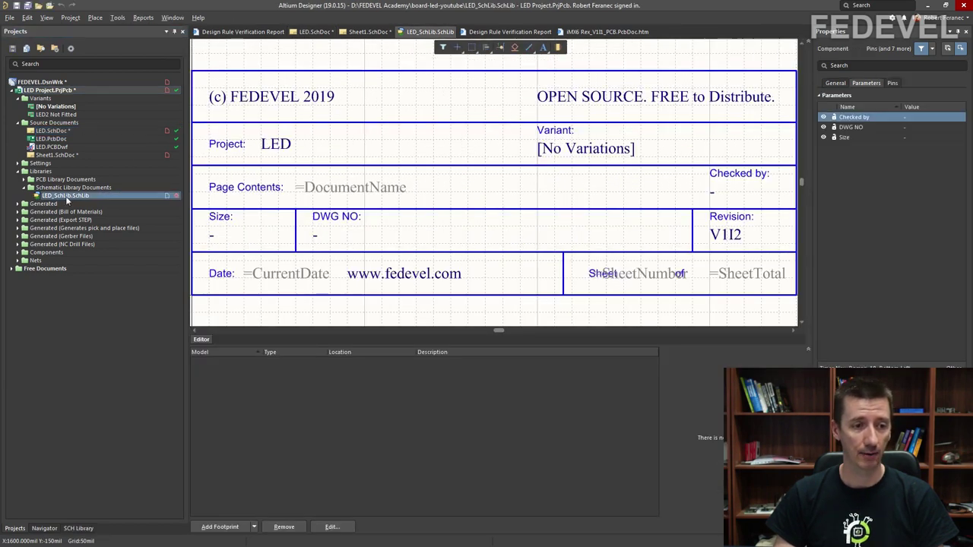
pyautogui.click(78, 528)
pyautogui.moveTo(471, 189); pyautogui.dragTo(502, 170, button='right')
pyautogui.keyDown('ctrl'); pyautogui.scroll(-2, 487, 184); pyautogui.keyUp('ctrl')
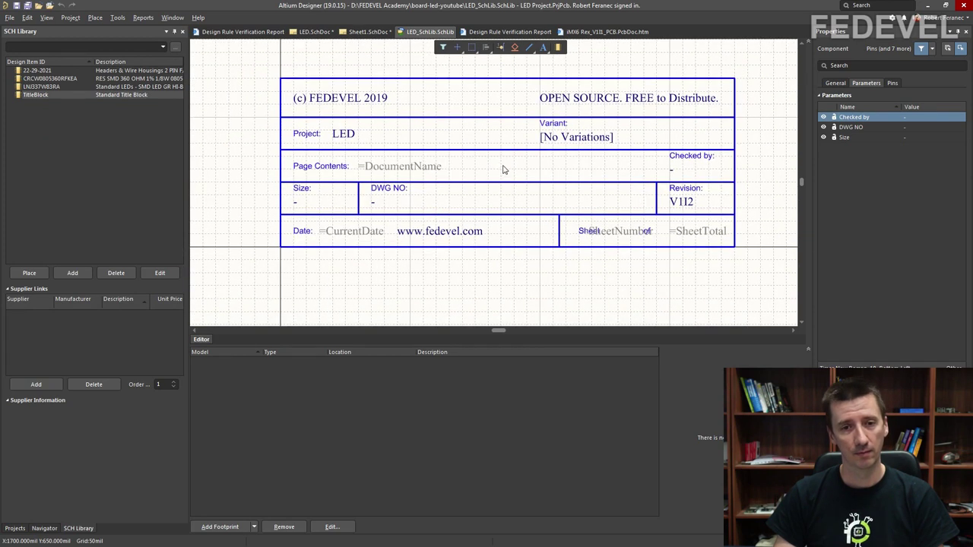
pyautogui.keyDown('ctrl'); pyautogui.scroll(1, 501, 153); pyautogui.keyUp('ctrl')
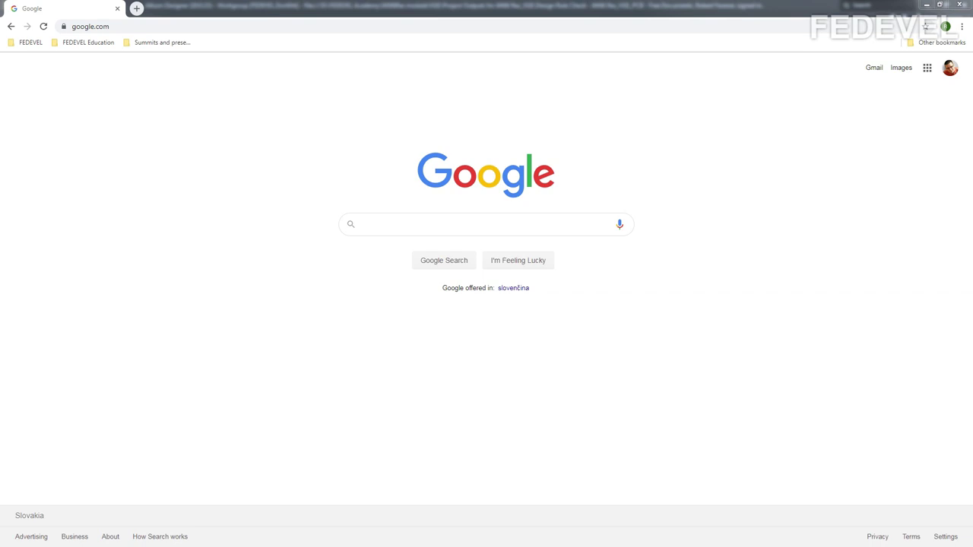
# Step: Switch to the web browser, search for "fedevel github led", and open the board-led-youtube repository's clone or download options
pyautogui.click(152, 24)
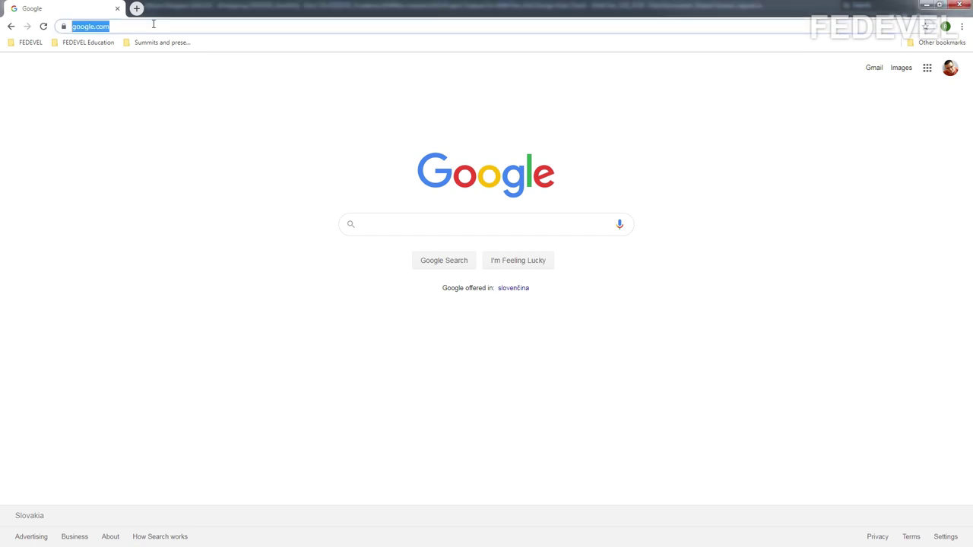
pyautogui.write('fedevel github led')
pyautogui.press('Return')
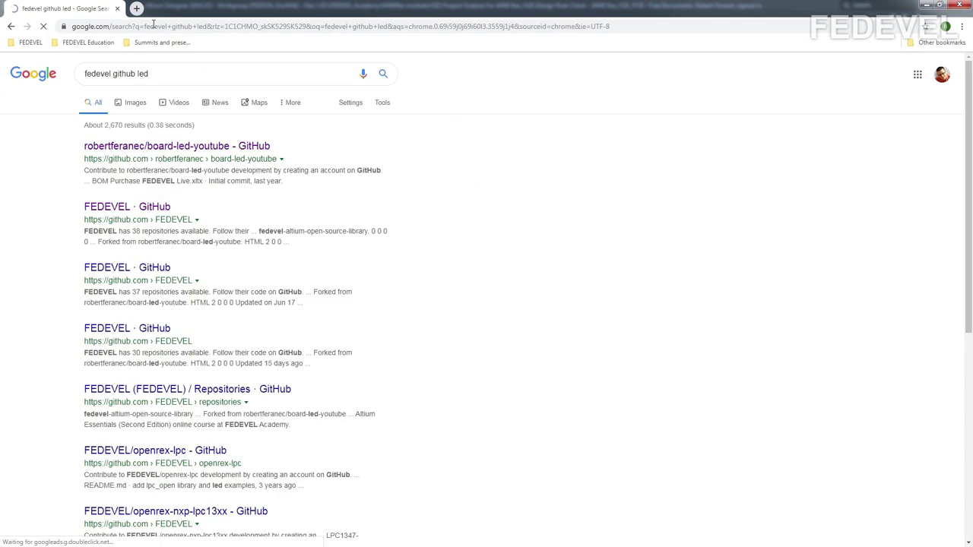
pyautogui.click(191, 151)
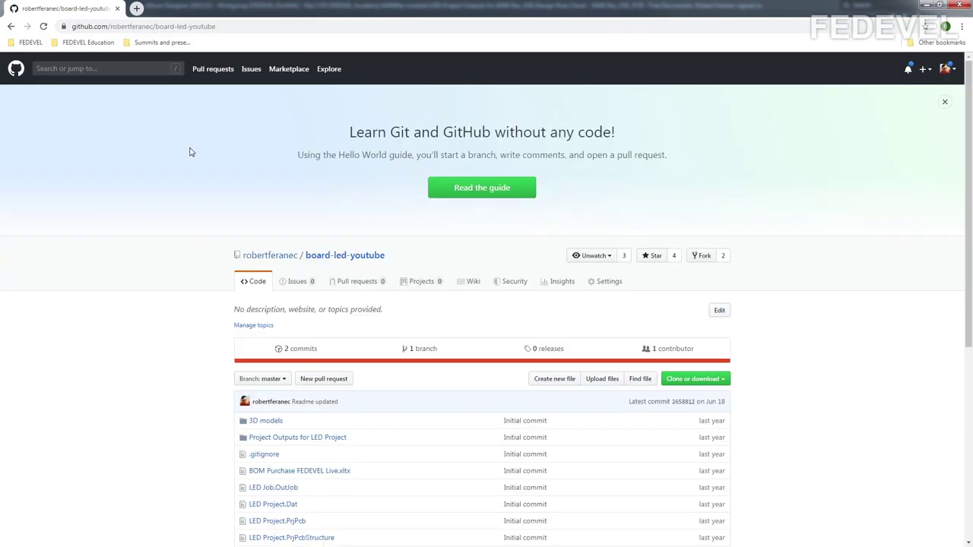
pyautogui.click(726, 378)
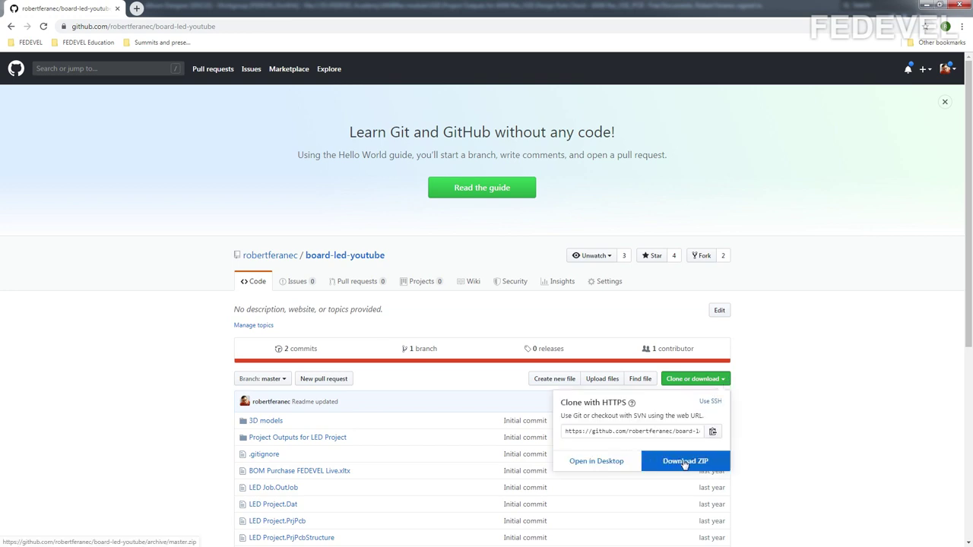
# Step: Switch to Altium Designer and examine the standard title block on LED.SchDoc alongside the sheet's document properties
pyautogui.click(187, 106)
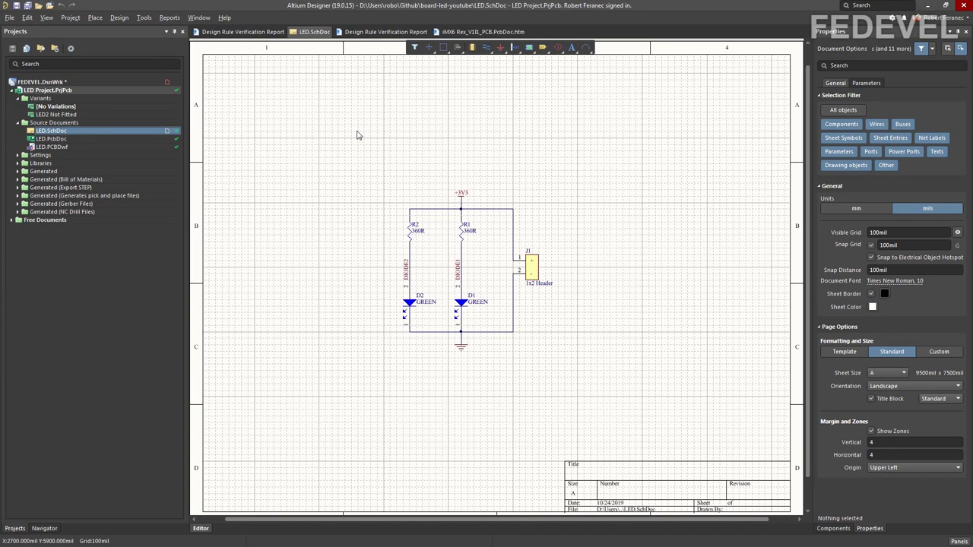
pyautogui.keyDown('ctrl'); pyautogui.scroll(5, 684, 308); pyautogui.keyUp('ctrl')
pyautogui.moveTo(636, 343); pyautogui.dragTo(545, 191, button='right')
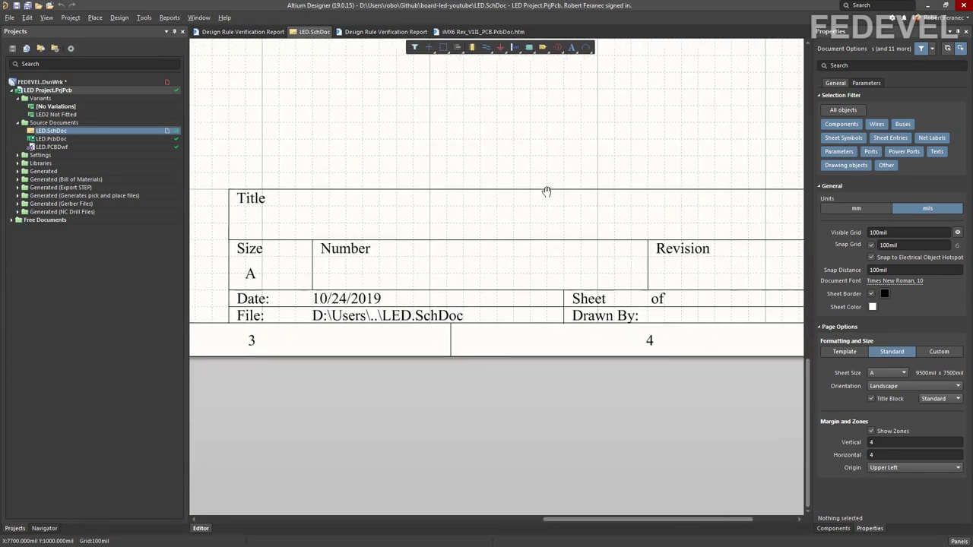
pyautogui.click(867, 532)
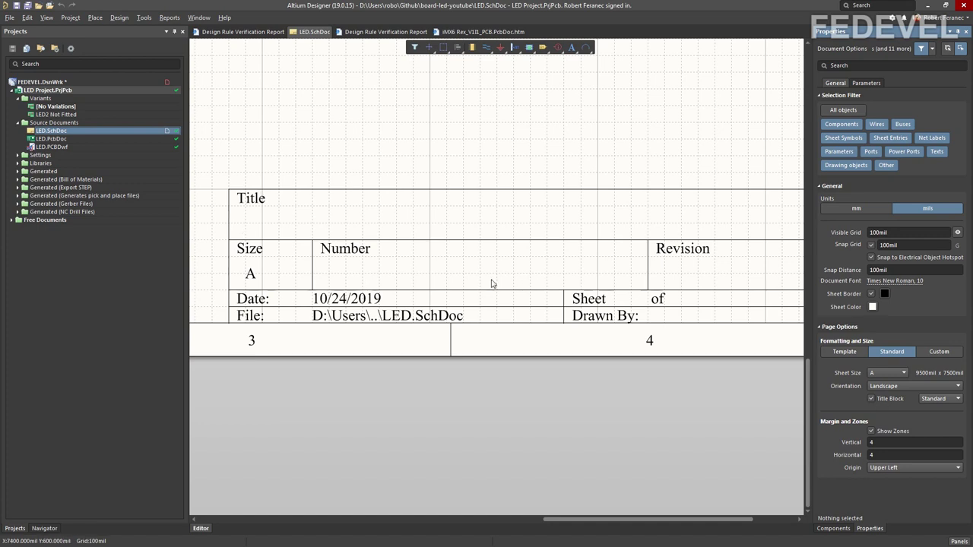
# Step: Turn off the standard title block in the document options of LED.SchDoc
pyautogui.click(873, 401)
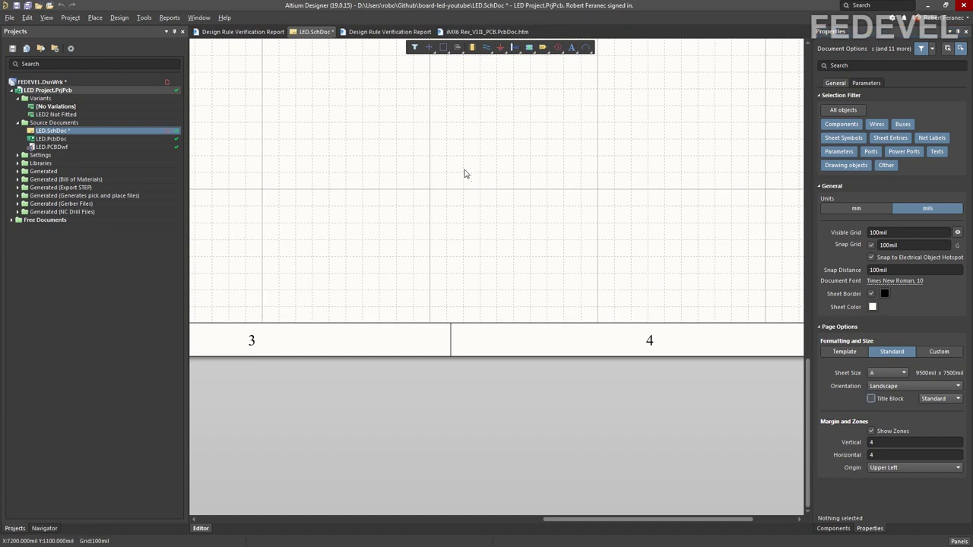
pyautogui.keyDown('ctrl'); pyautogui.scroll(-2, 463, 172); pyautogui.keyUp('ctrl')
pyautogui.moveTo(463, 172); pyautogui.dragTo(447, 208, button='right')
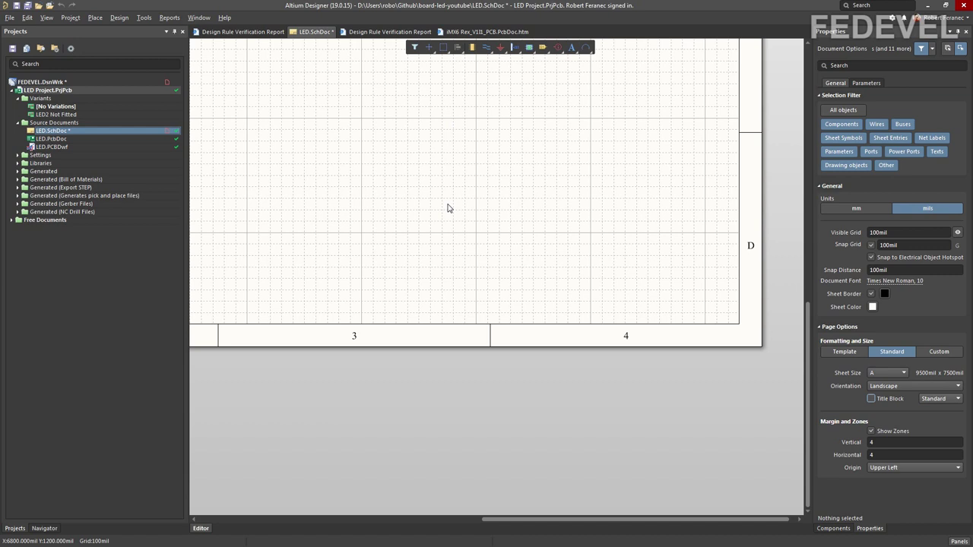
# Step: Open LED_SchLib.SchLib from the project's schematic library documents and create a new component named TitleBlock
pyautogui.click(18, 164)
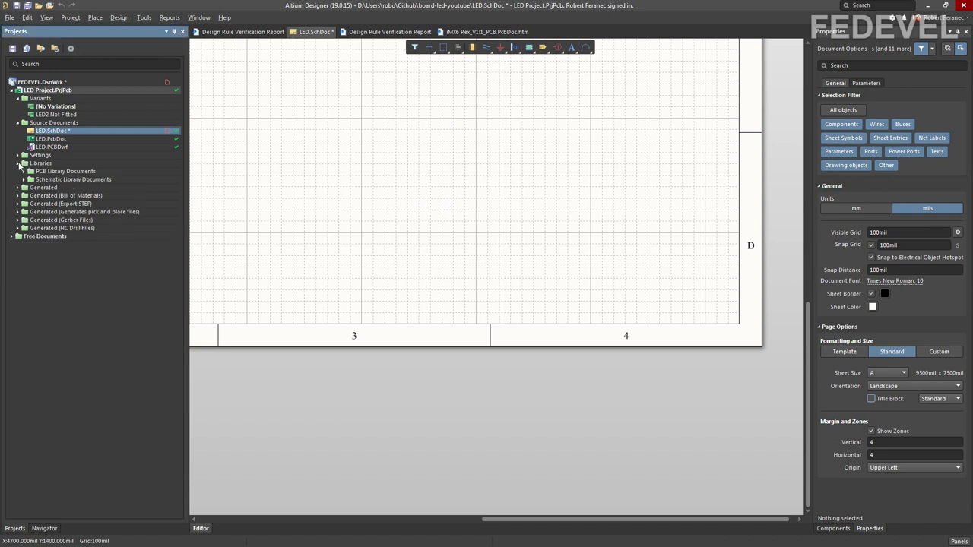
pyautogui.click(25, 179)
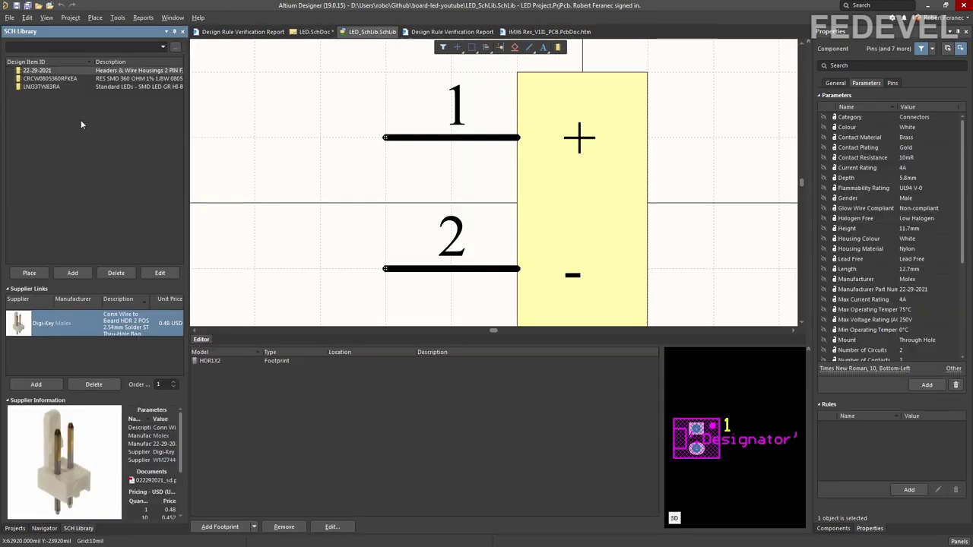
pyautogui.click(111, 18)
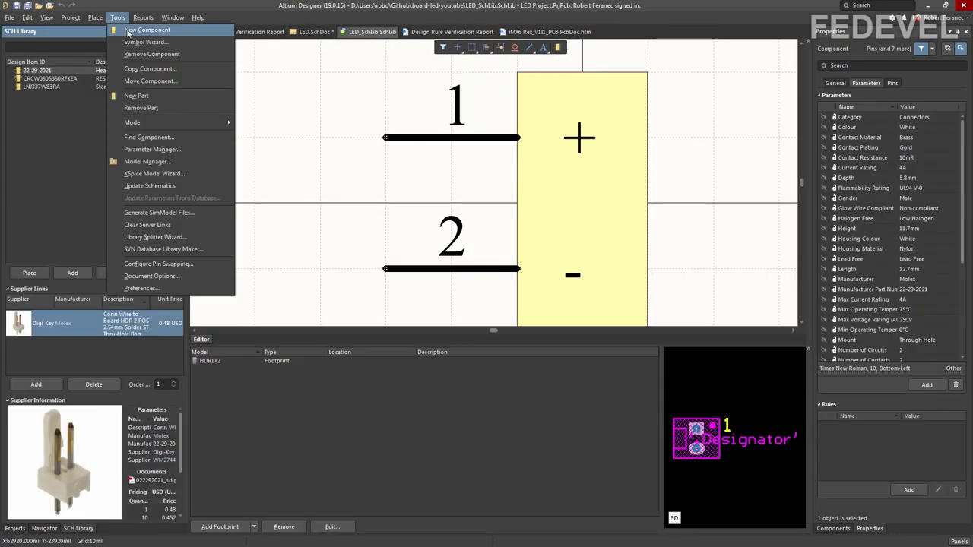
pyautogui.click(129, 31)
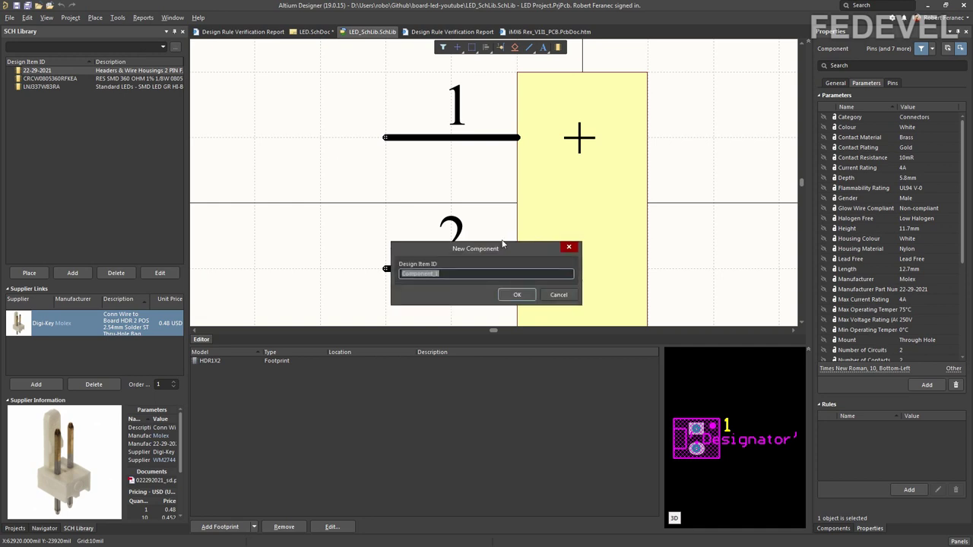
pyautogui.write('Ti')
pyautogui.press('BackSpace')
pyautogui.click(516, 295)
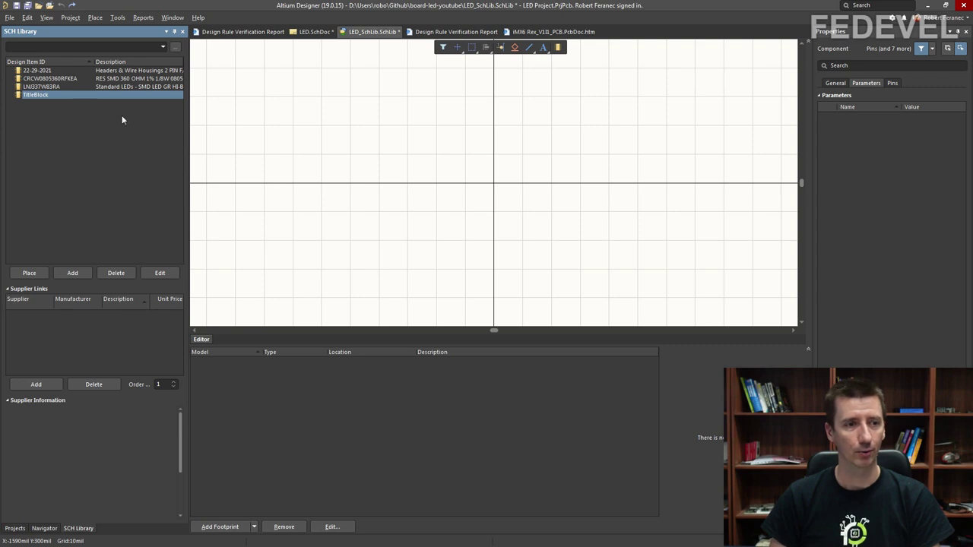
# Step: Draw the title block's bottom edge as a small solid blue line from the origin to X 3500 mil, using a 100 mil grid
pyautogui.click(95, 17)
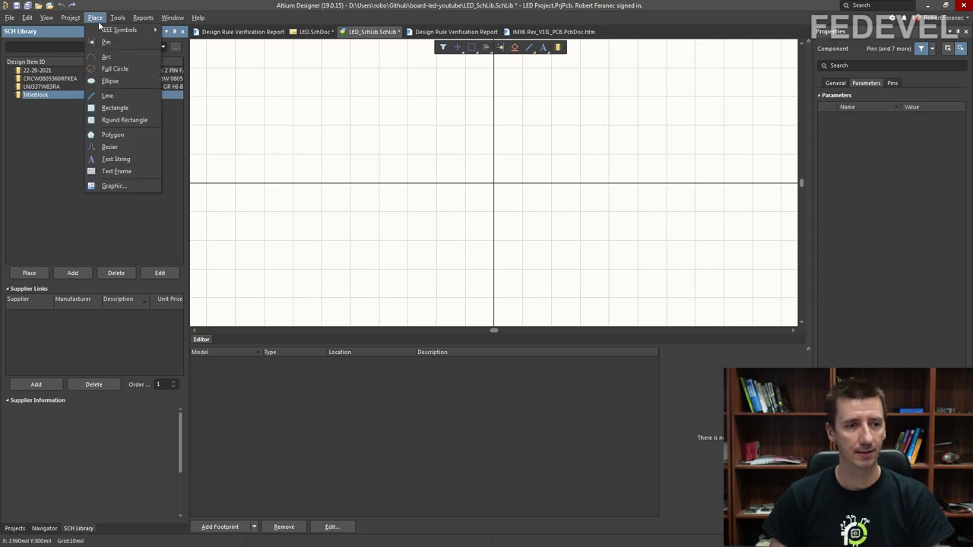
pyautogui.click(118, 97)
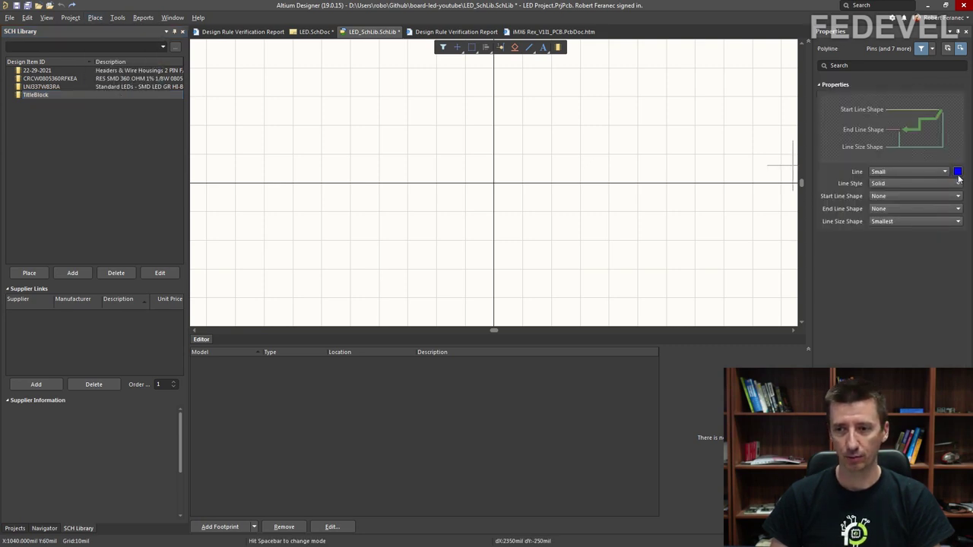
pyautogui.click(958, 173)
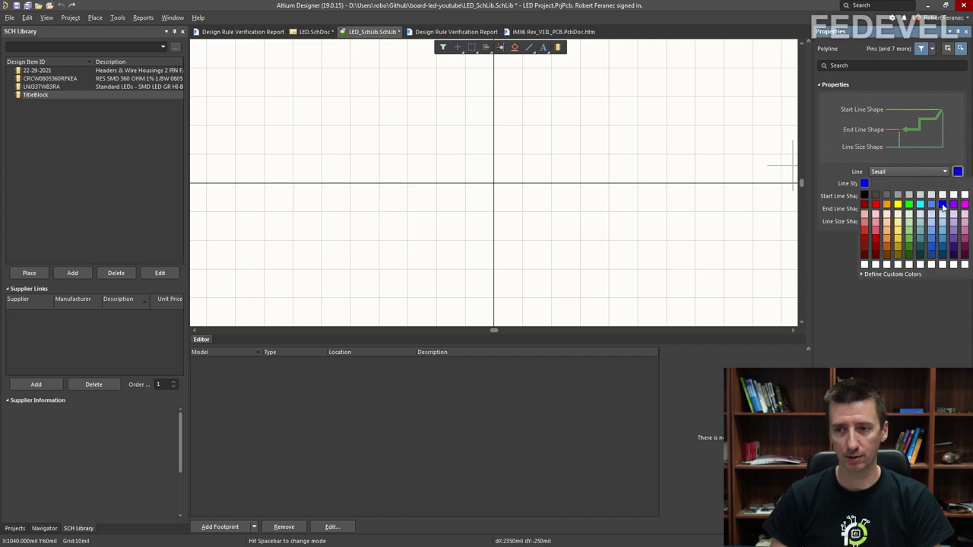
pyautogui.click(943, 208)
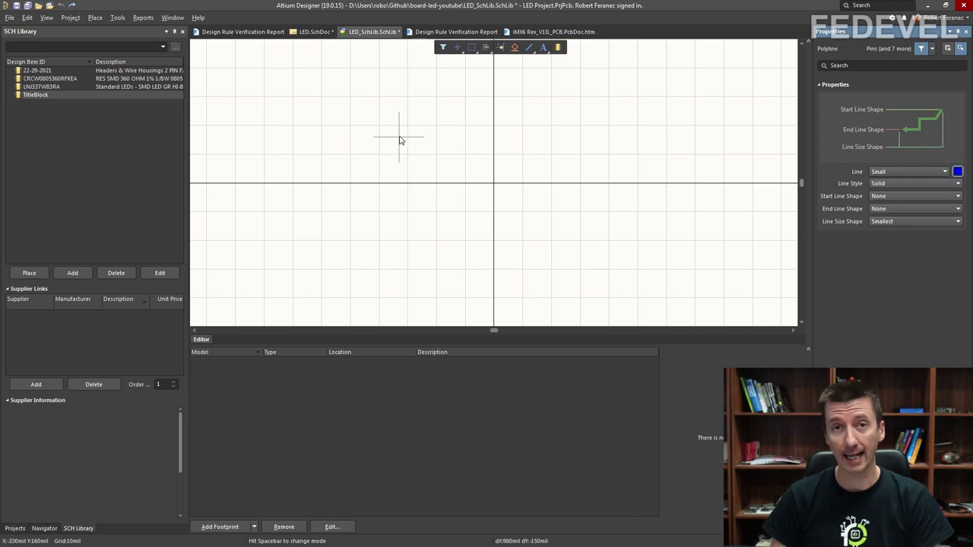
pyautogui.moveTo(458, 162); pyautogui.dragTo(428, 145, button='right')
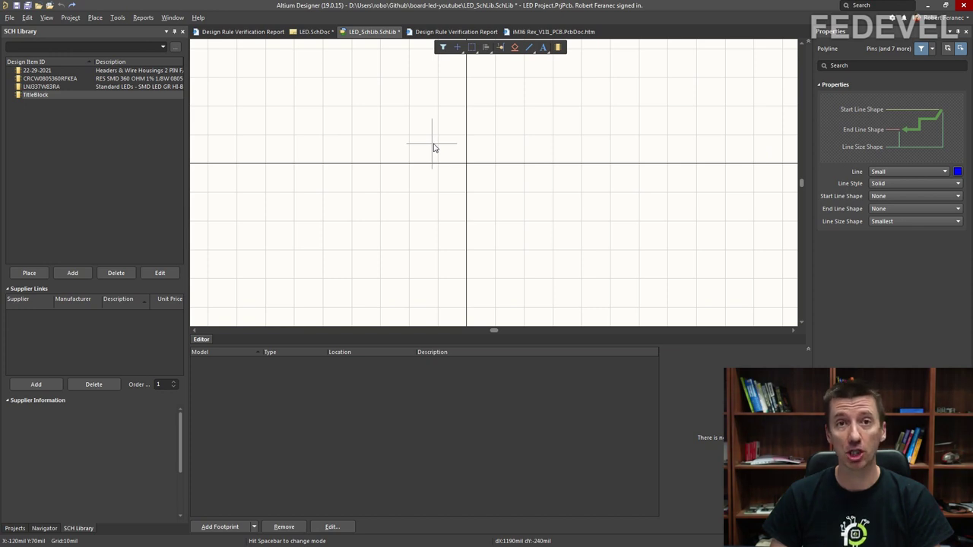
pyautogui.press('g')
pyautogui.press('g')
pyautogui.moveTo(434, 148); pyautogui.dragTo(400, 142, button='right')
pyautogui.click(437, 161)
pyautogui.moveTo(317, 152); pyautogui.dragTo(226, 135, button='right')
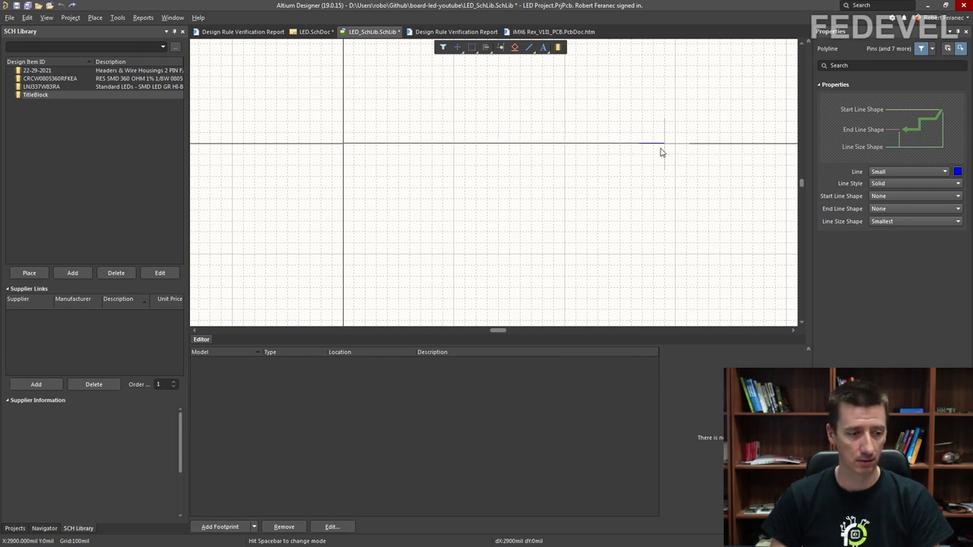
pyautogui.click(727, 149)
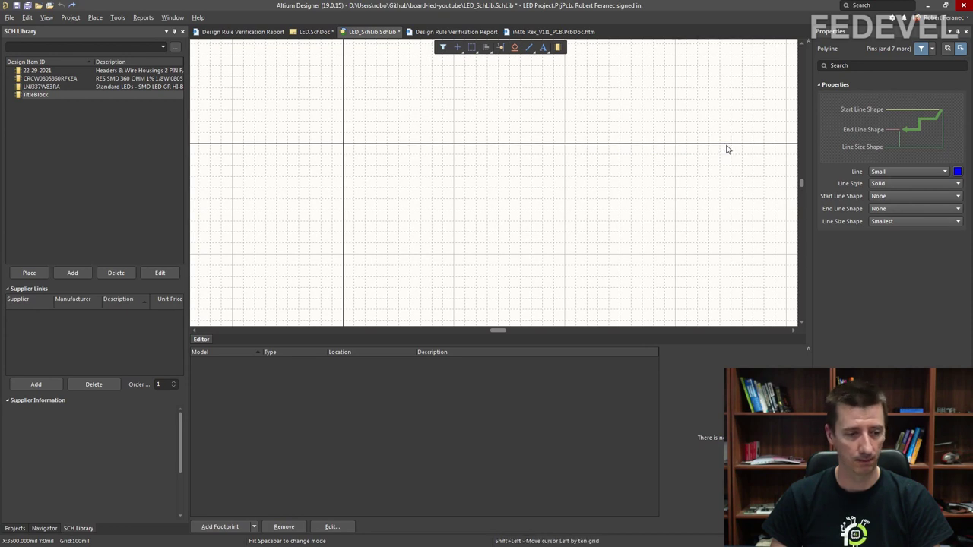
# Step: Complete the rectangular outline by continuing the line up to Y 1300 mil, across and back to the origin
pyautogui.moveTo(723, 97); pyautogui.dragTo(580, 247, button='right')
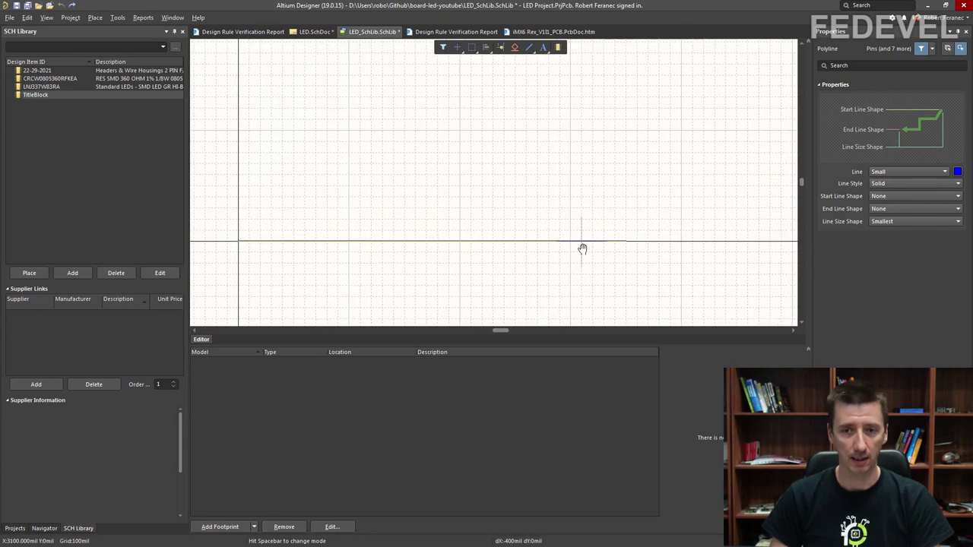
pyautogui.click(626, 97)
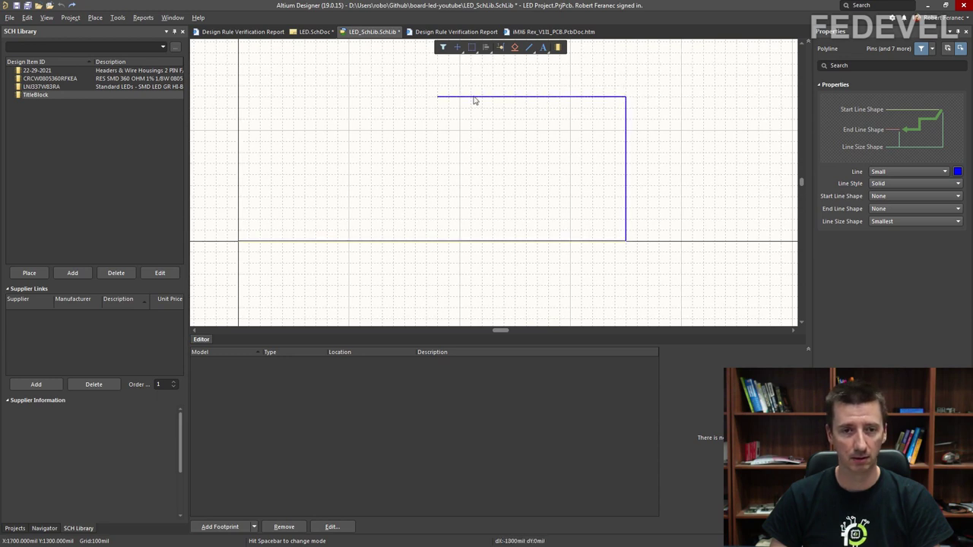
pyautogui.click(241, 240)
pyautogui.hotkey('shift', 'space')
pyautogui.press('Escape')
# Step: Switch the grid to 50 mil and draw a full-width horizontal line 250 mil above the bottom edge
pyautogui.keyDown('ctrl'); pyautogui.scroll(-2, 489, 124); pyautogui.keyUp('ctrl')
pyautogui.keyDown('ctrl'); pyautogui.scroll(3, 332, 213); pyautogui.keyUp('ctrl')
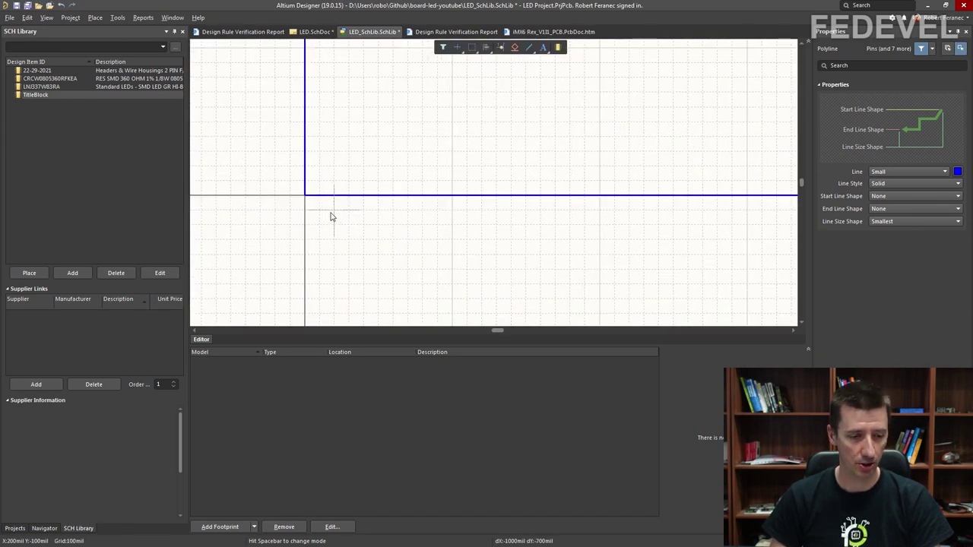
pyautogui.press('g')
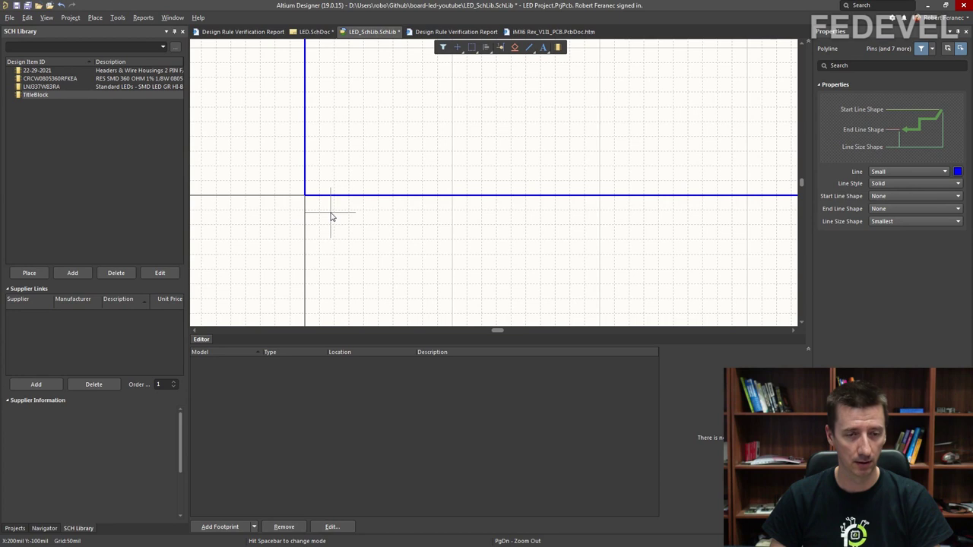
pyautogui.click(306, 159)
pyautogui.keyDown('ctrl'); pyautogui.scroll(-2, 307, 158); pyautogui.keyUp('ctrl')
pyautogui.click(693, 160)
pyautogui.rightClick(613, 135)
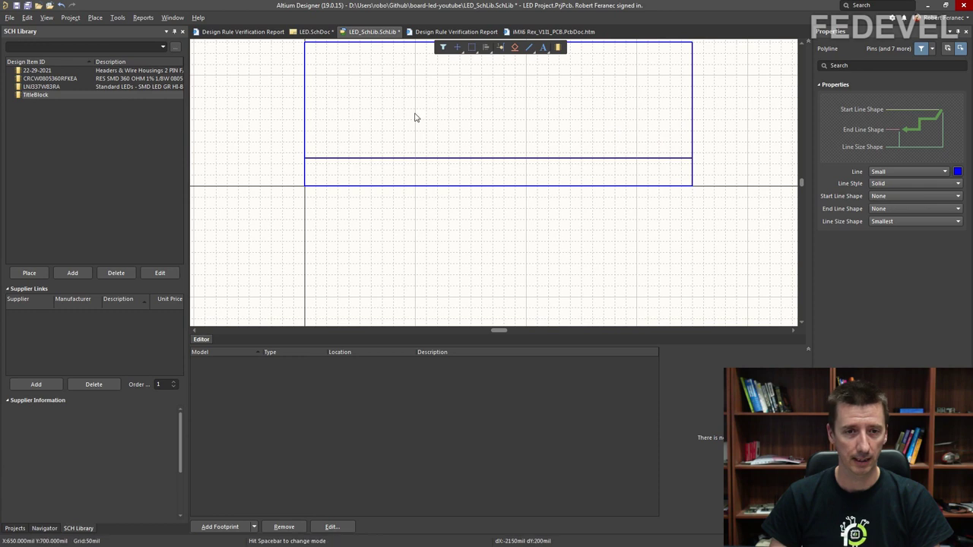
# Step: Draw three more full-width horizontal row lines at 500, 750 and 1000 mil above the bottom edge
pyautogui.click(306, 133)
pyautogui.rightClick(662, 142)
pyautogui.click(306, 104)
pyautogui.click(691, 103)
pyautogui.rightClick(616, 124)
pyautogui.click(307, 76)
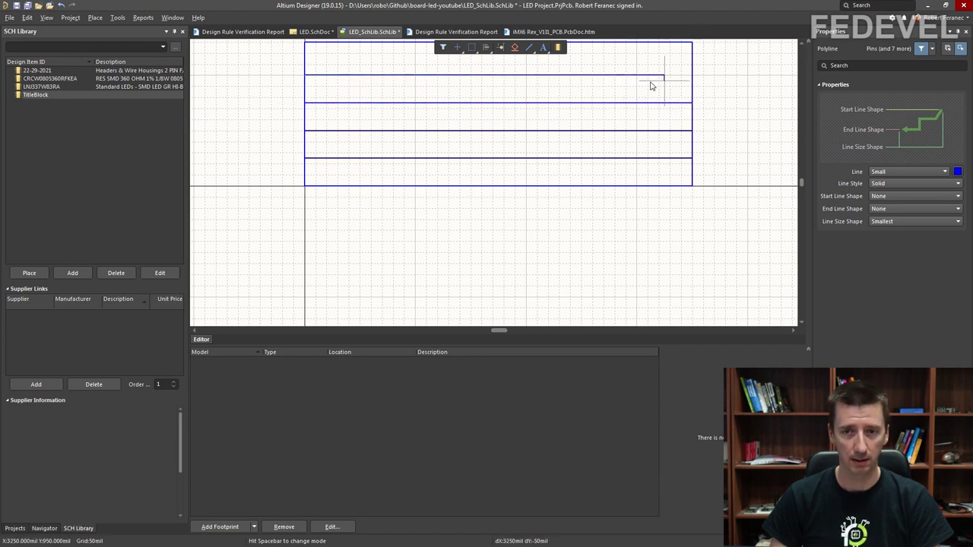
pyautogui.click(693, 76)
pyautogui.rightClick(741, 103)
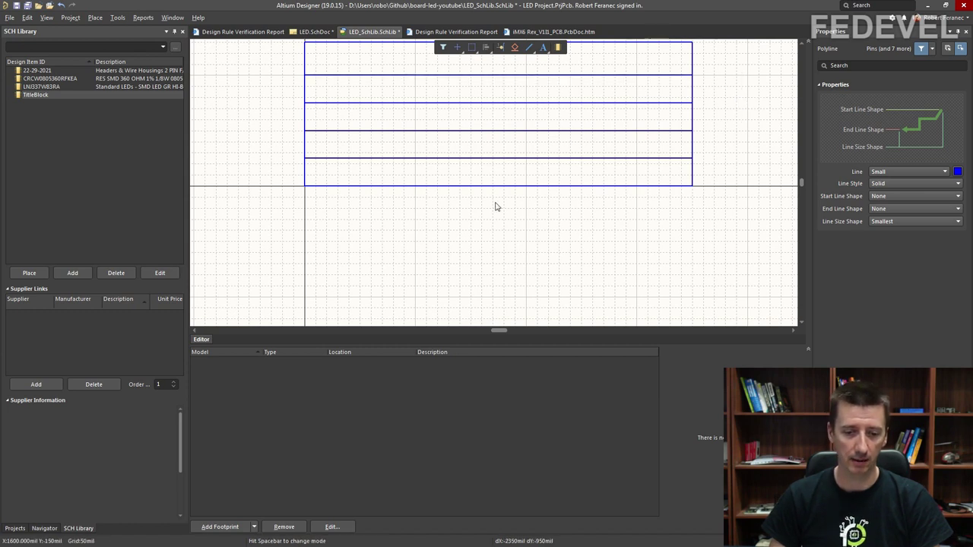
# Step: Divide the second row from the bottom with vertical lines at X 600 mil and X 2900 mil
pyautogui.keyDown('ctrl'); pyautogui.scroll(1, 413, 145); pyautogui.keyUp('ctrl')
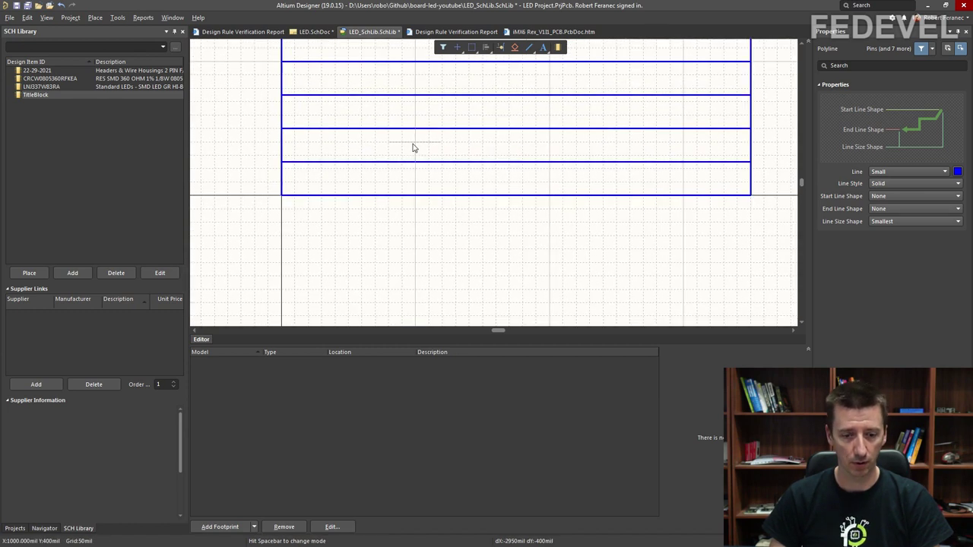
pyautogui.keyDown('ctrl'); pyautogui.scroll(1, 413, 147); pyautogui.keyUp('ctrl')
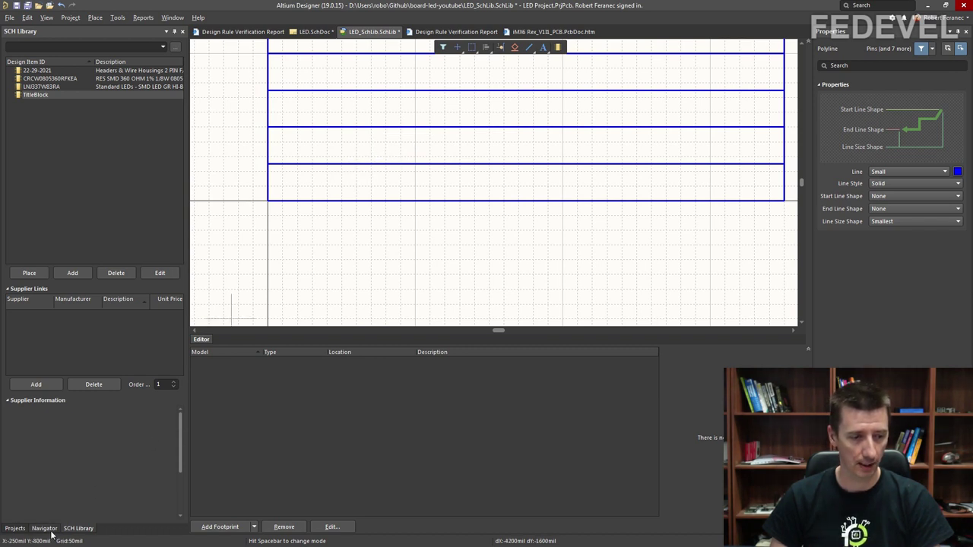
pyautogui.click(358, 164)
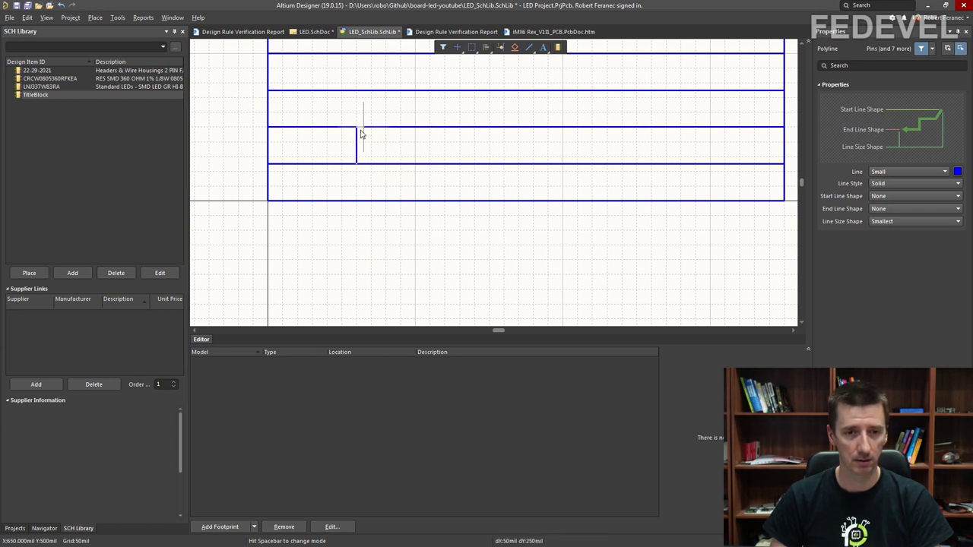
pyautogui.click(357, 127)
pyautogui.rightClick(335, 135)
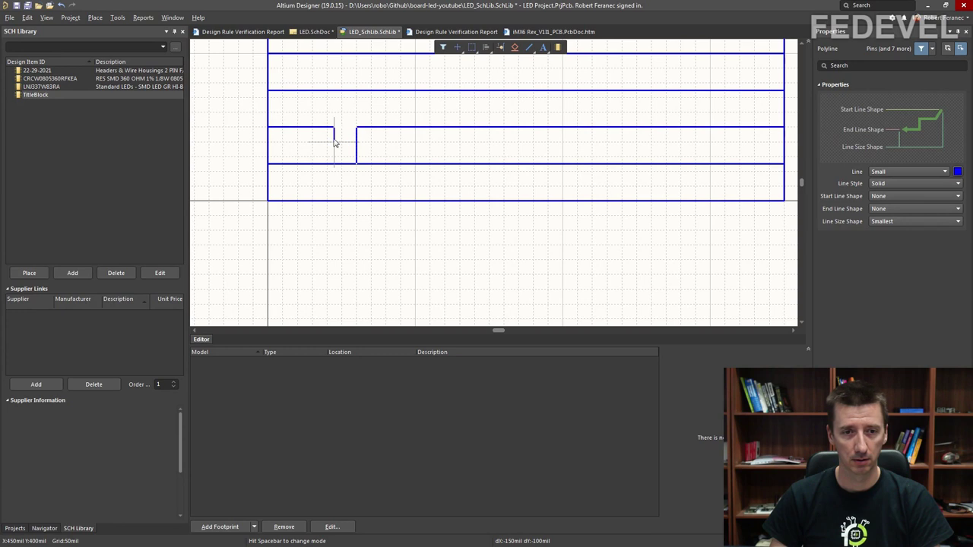
pyautogui.rightClick(346, 172)
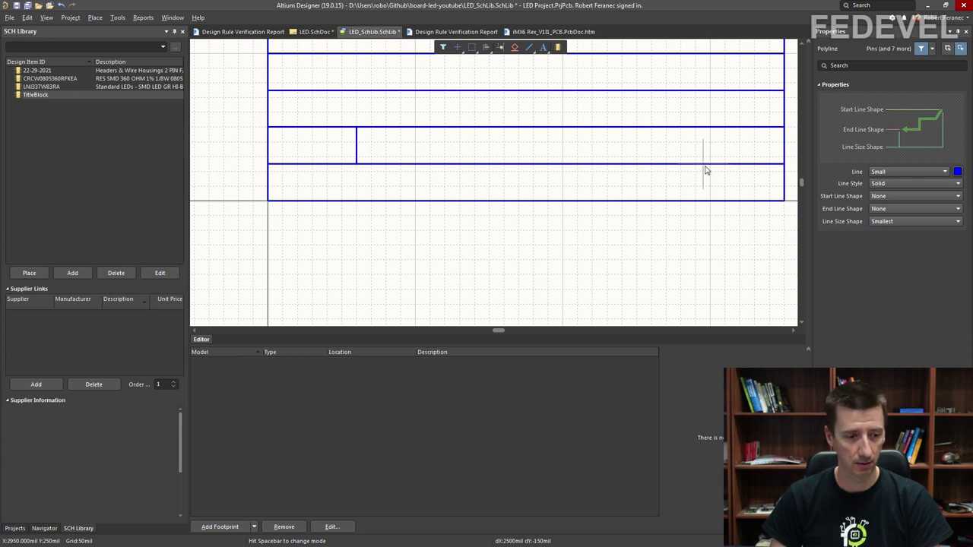
pyautogui.click(695, 164)
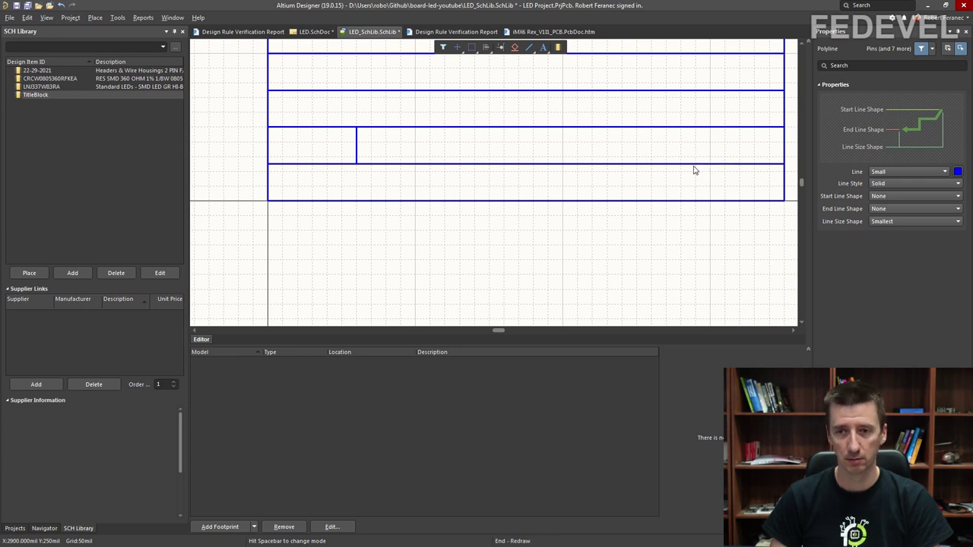
pyautogui.click(695, 127)
pyautogui.rightClick(650, 147)
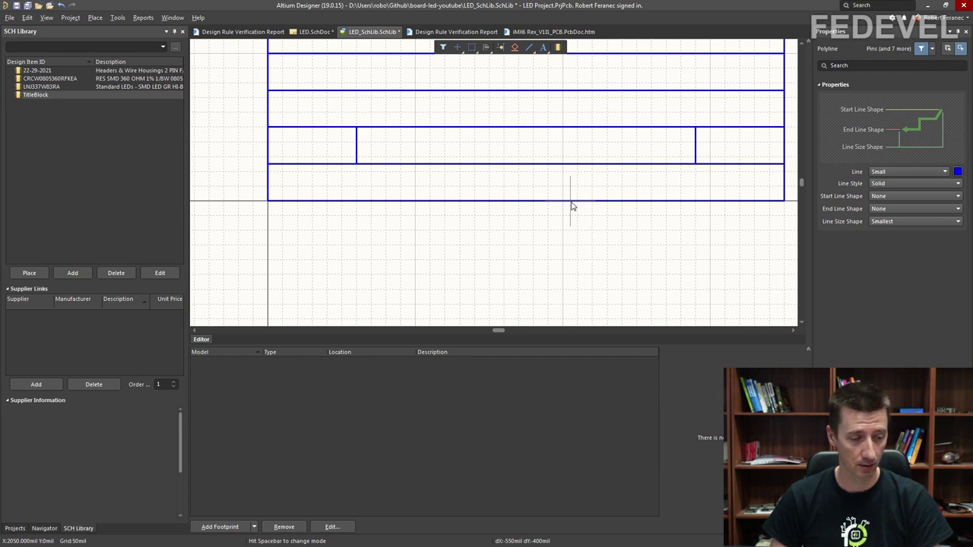
# Step: Divide the bottom row with a vertical line at X 2150 mil and end line placement
pyautogui.click(585, 201)
pyautogui.click(585, 165)
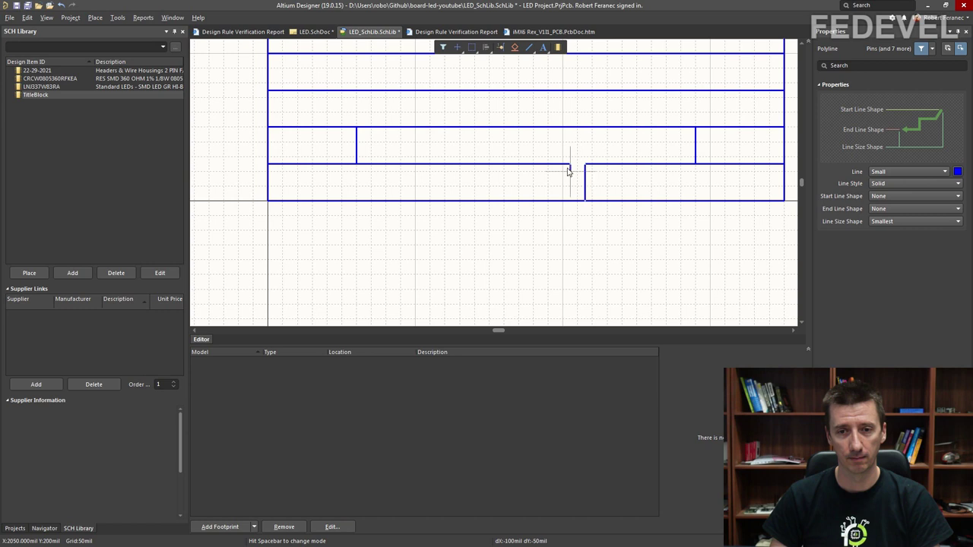
pyautogui.rightClick(497, 155)
pyautogui.click(47, 18)
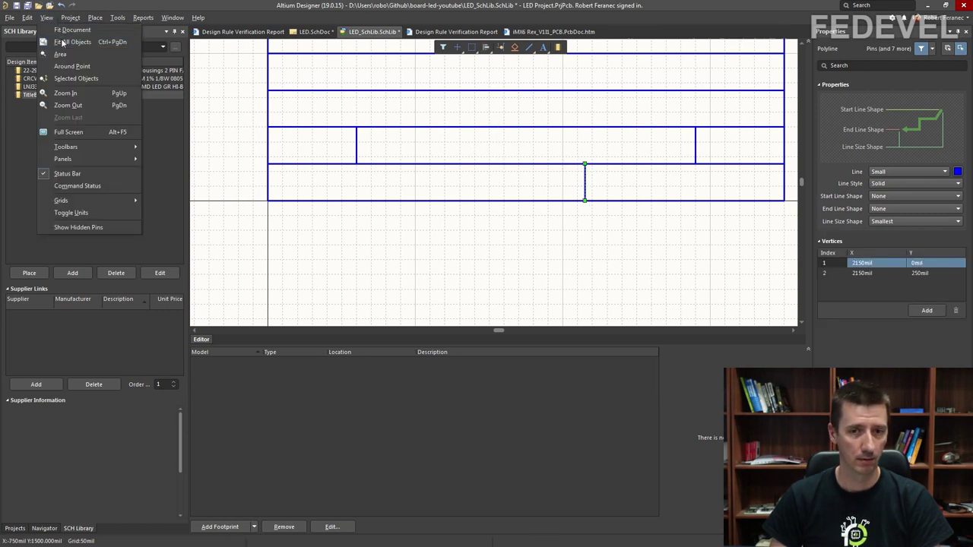
pyautogui.click(69, 29)
pyautogui.click(233, 178)
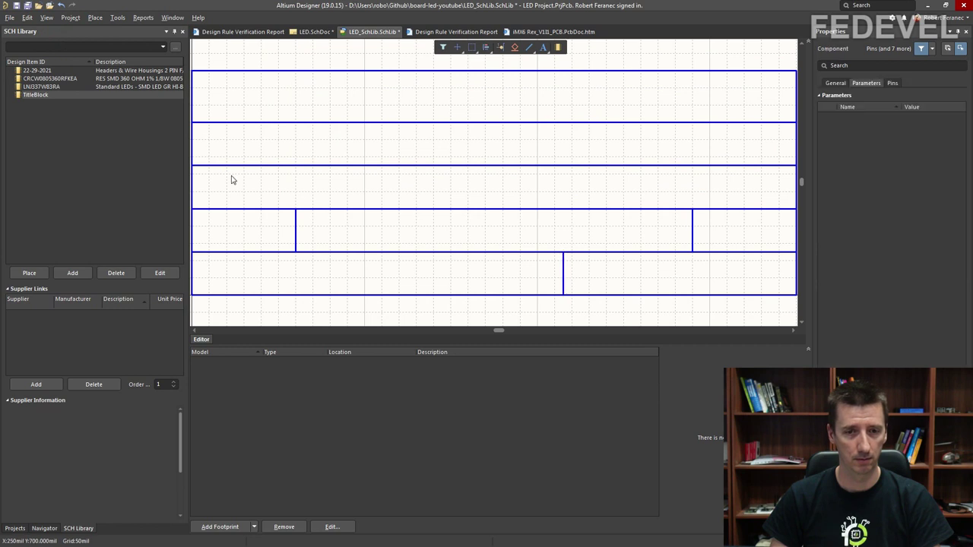
# Step: Place three text strings in the bottom row's left cell at X 100, 300 and 900 mil, all at Y 100 mil
pyautogui.click(95, 17)
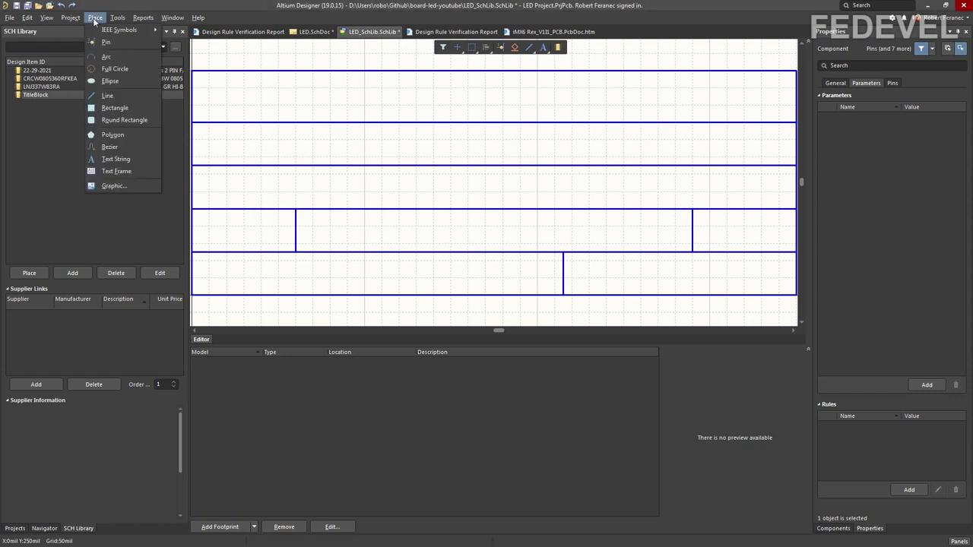
pyautogui.click(123, 159)
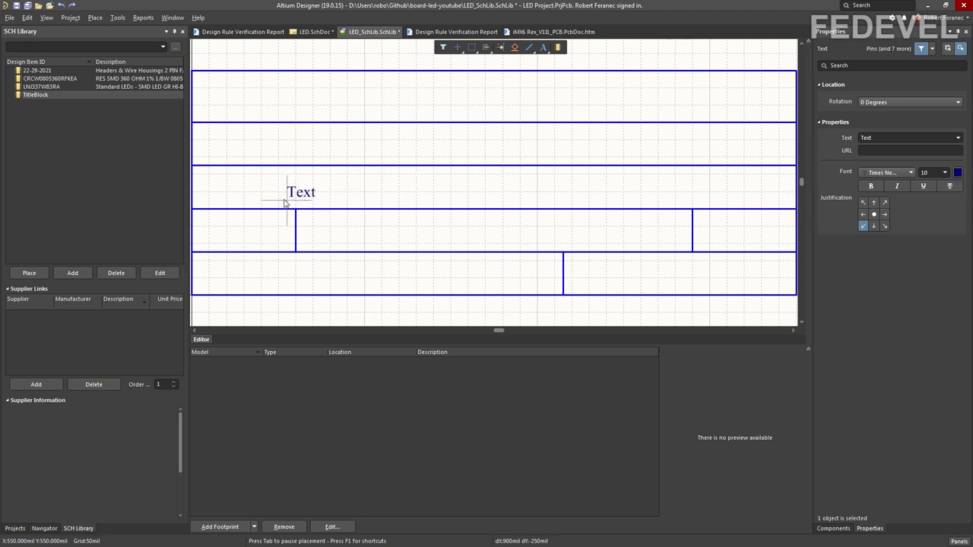
pyautogui.click(211, 281)
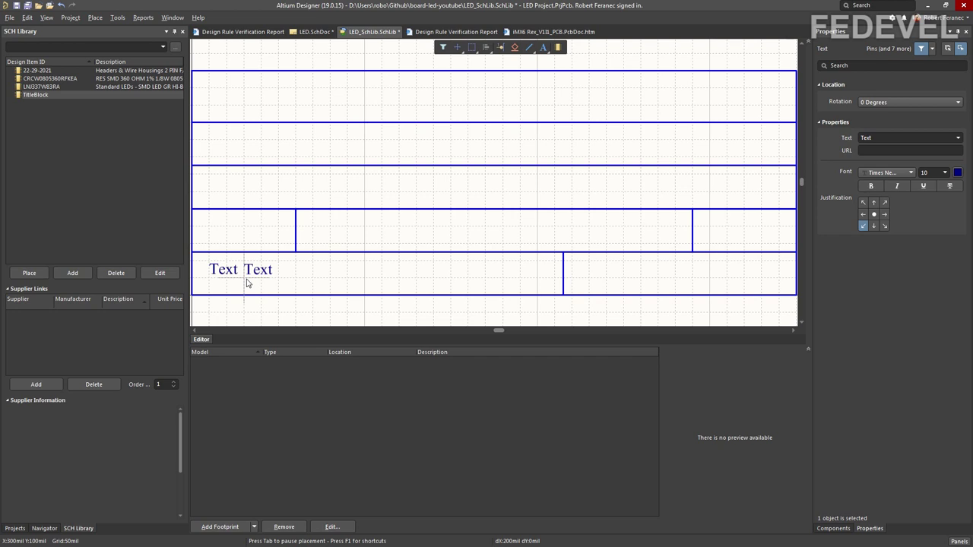
pyautogui.click(247, 283)
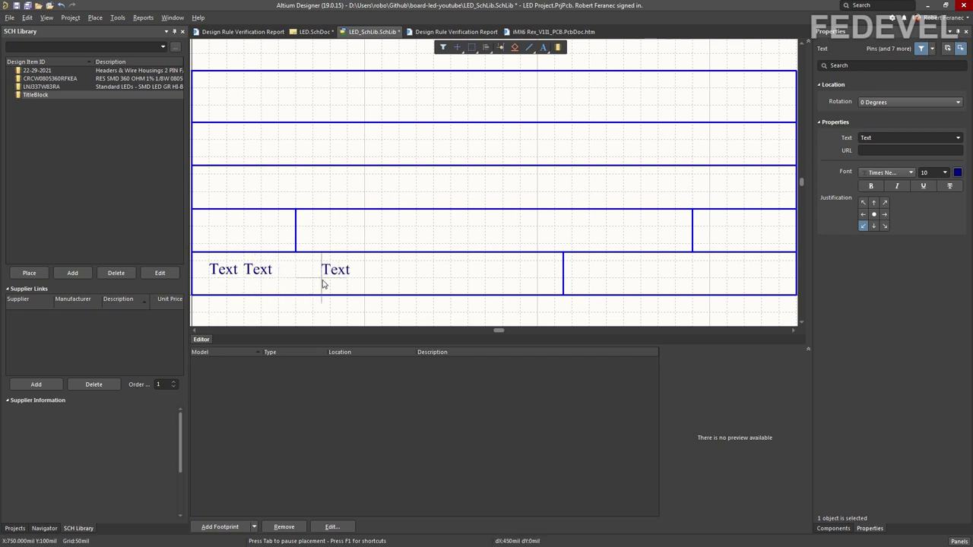
pyautogui.click(348, 285)
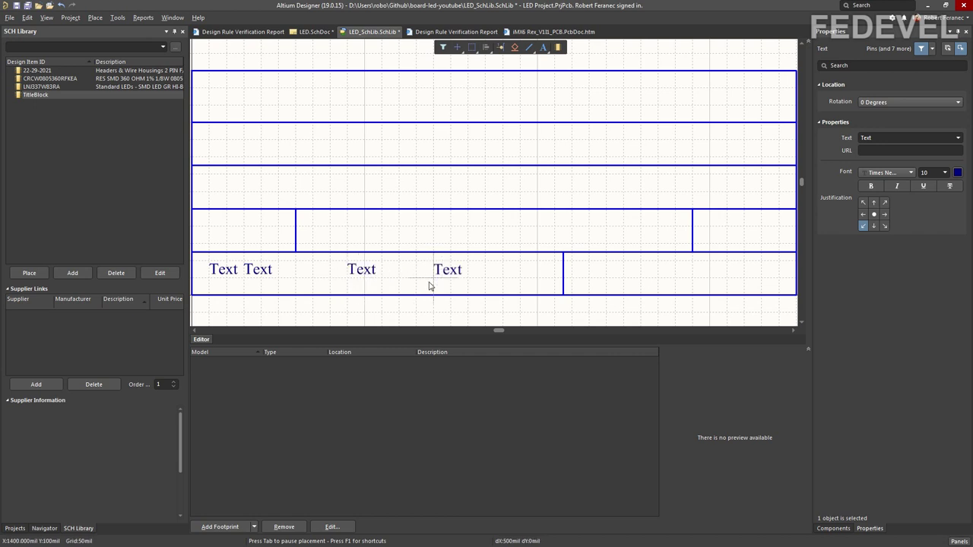
# Step: Place four text strings in the bottom row's right cell at X 2300, 2600, 2800 and 2950 mil, all at Y 100 mil
pyautogui.click(591, 282)
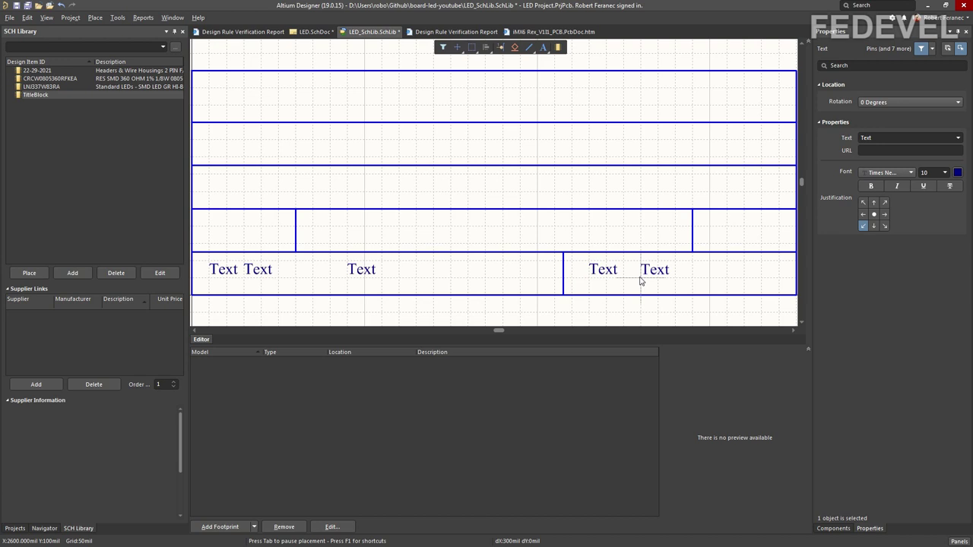
pyautogui.click(641, 281)
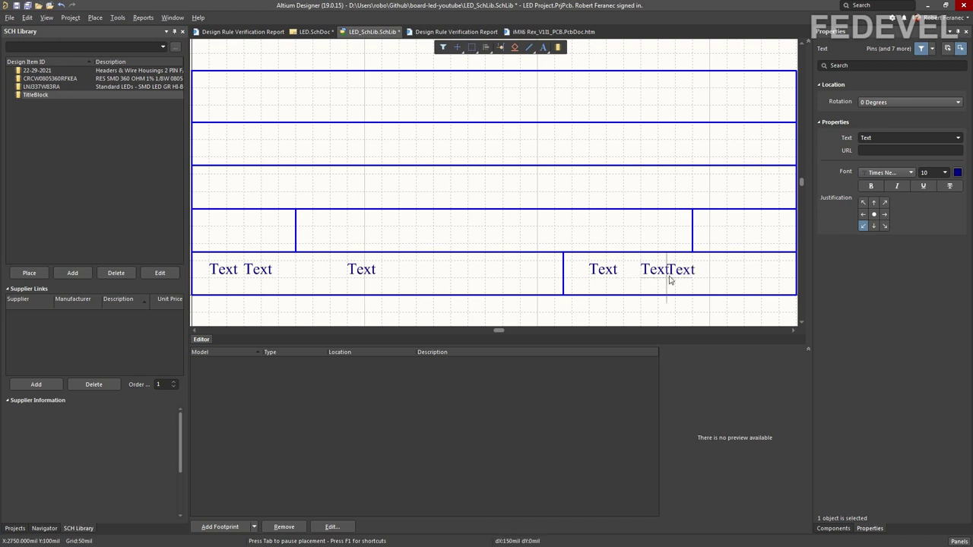
pyautogui.click(672, 279)
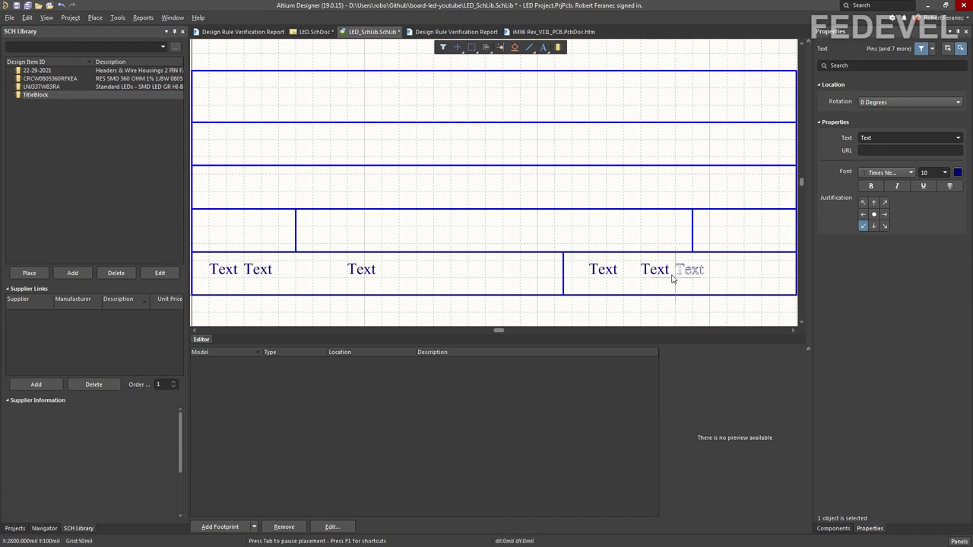
pyautogui.click(704, 279)
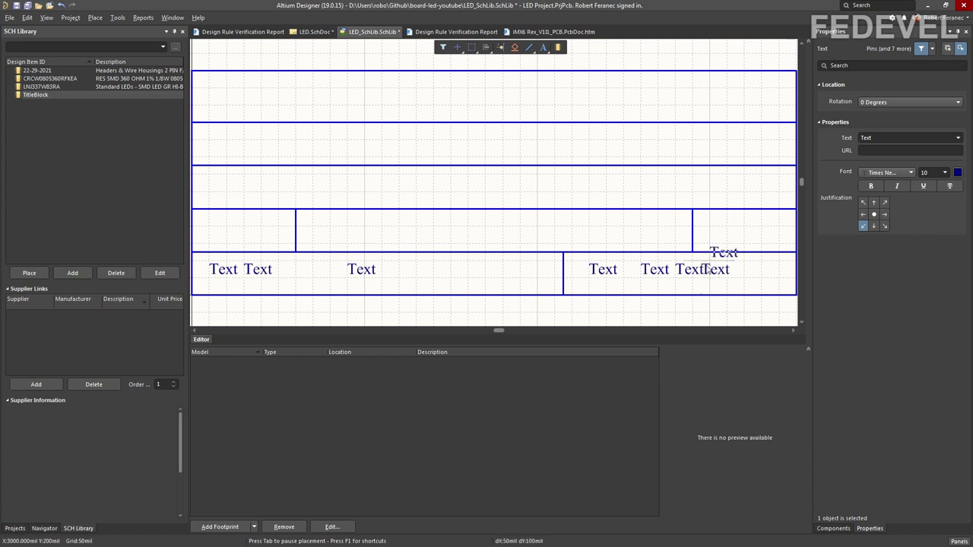
# Step: Place second-row text strings: two stacked at X 3000 mil (Y 400 and 300), and one each at X 700 and X 100 mil, Y 400
pyautogui.click(709, 234)
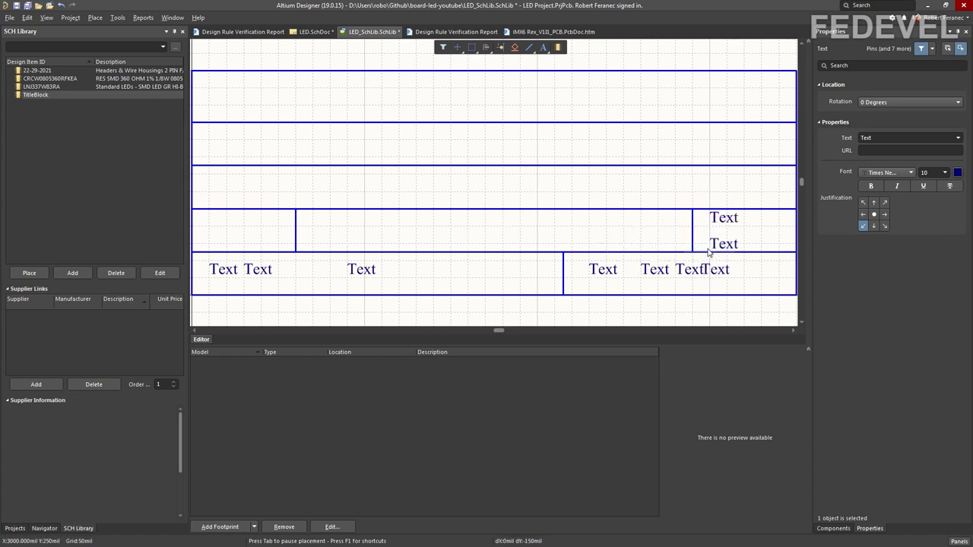
pyautogui.click(713, 245)
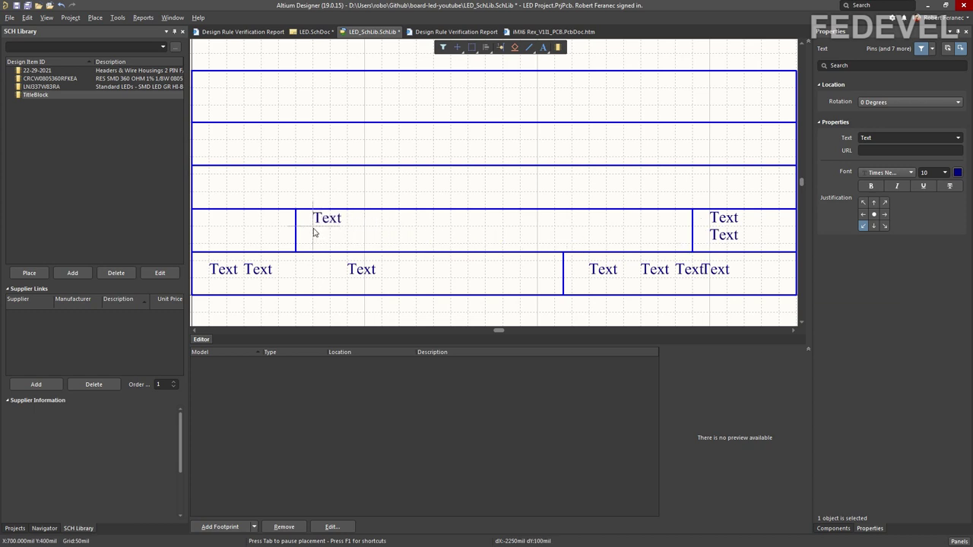
pyautogui.click(316, 229)
pyautogui.click(212, 228)
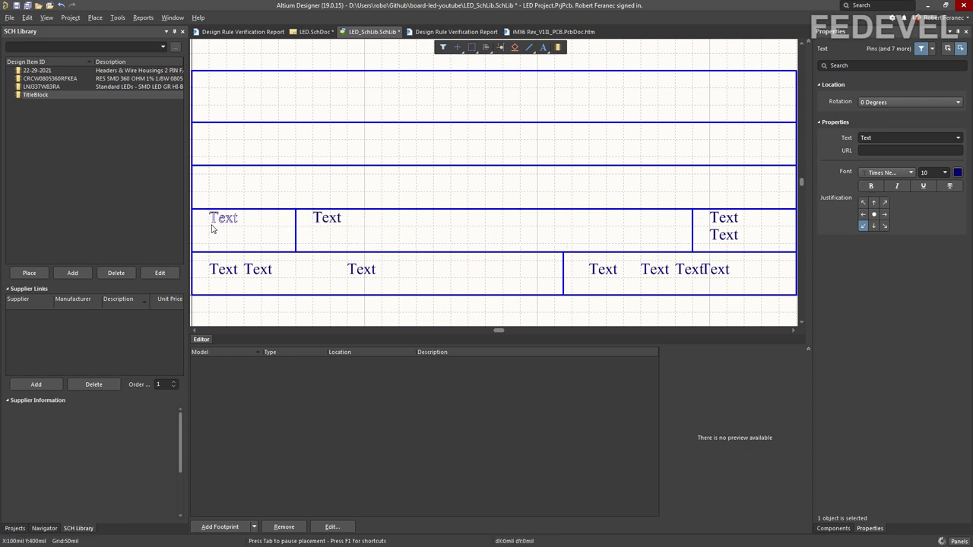
# Step: Place text strings in the third row at X 100 and 600 mil, and at X 100 mil in the two rows above
pyautogui.click(213, 195)
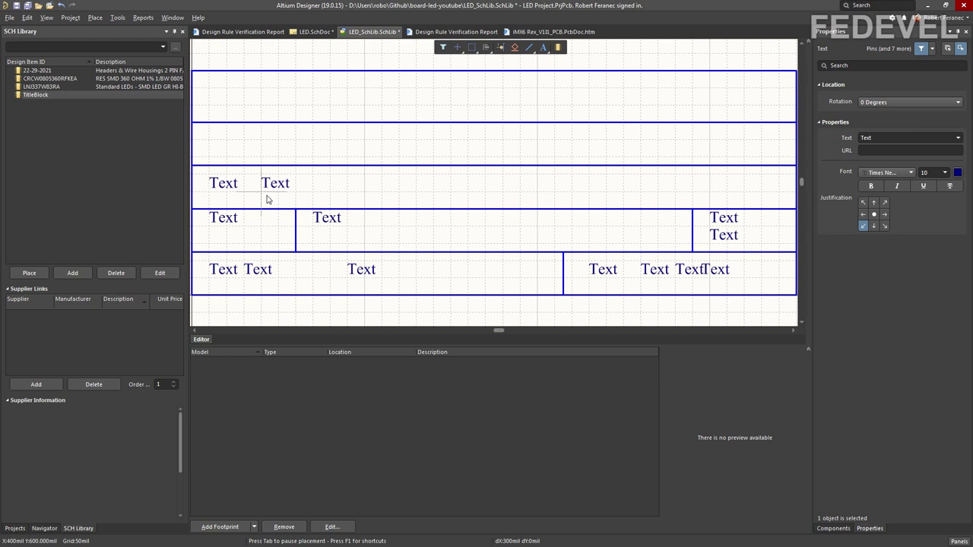
pyautogui.click(298, 196)
pyautogui.click(214, 161)
pyautogui.click(211, 110)
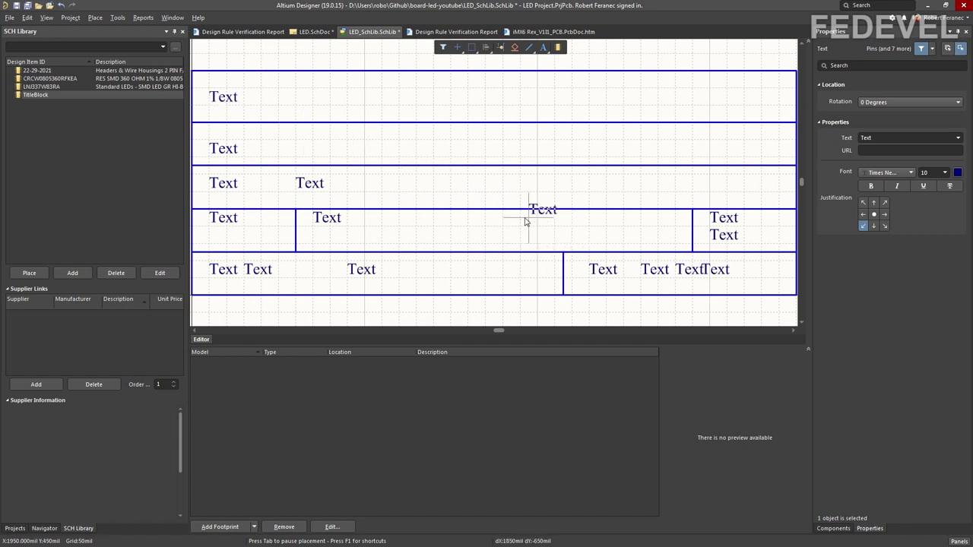
# Step: Place text strings at X 2000 mil, Y 800, 900 and 1100, plus one at X 3000 mil, Y 650, and end text placement
pyautogui.click(539, 163)
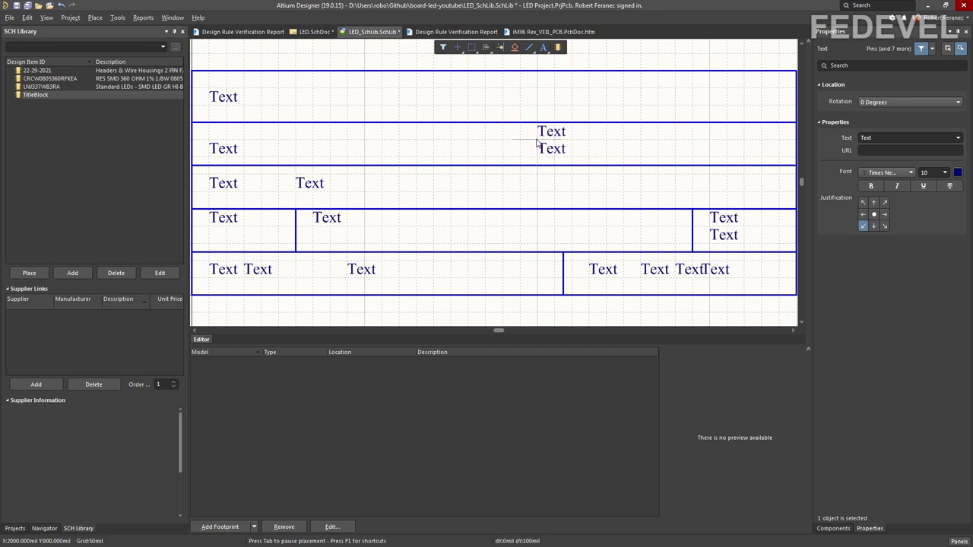
pyautogui.click(537, 139)
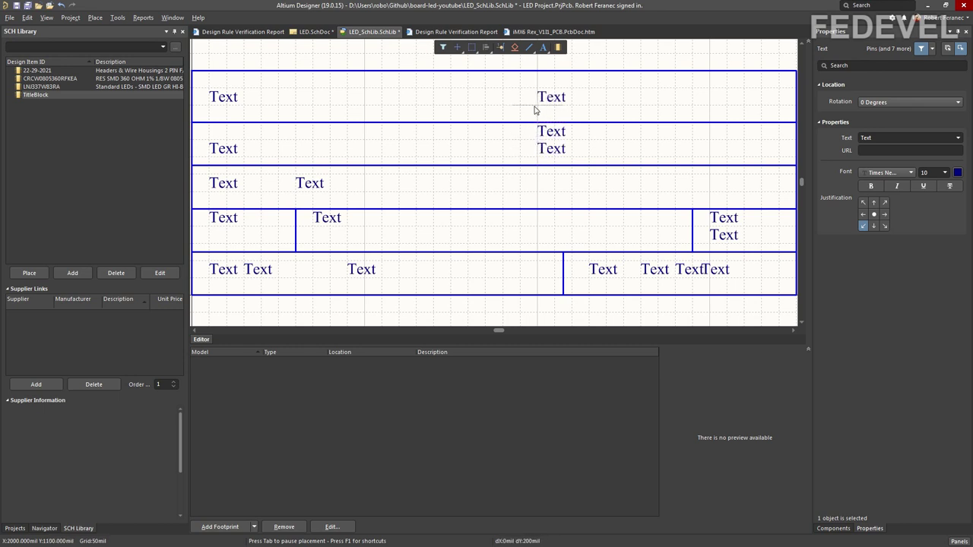
pyautogui.click(535, 110)
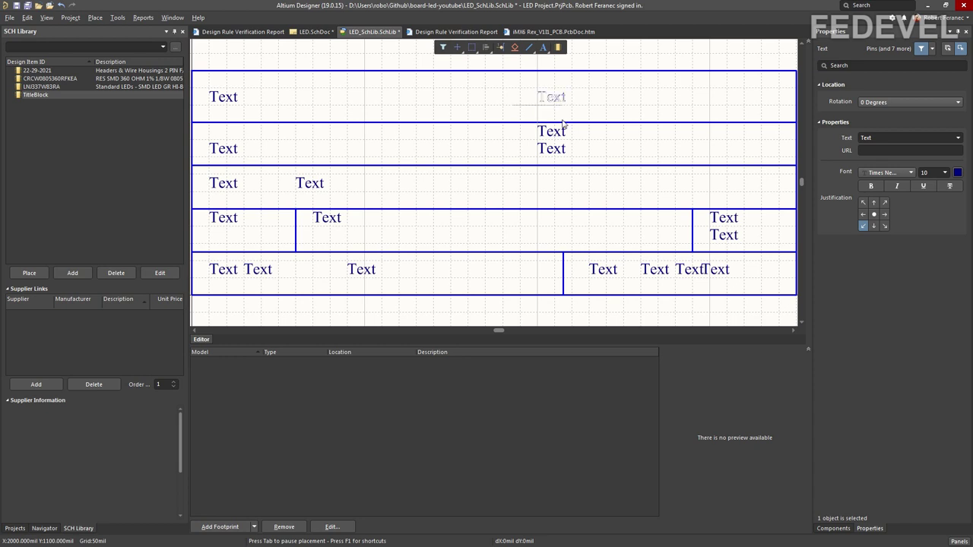
pyautogui.click(711, 184)
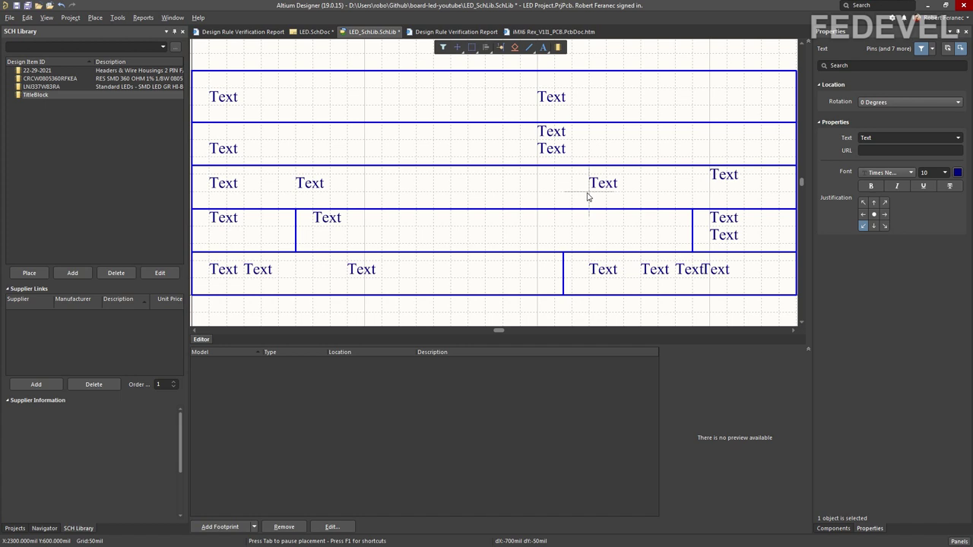
pyautogui.press('Escape')
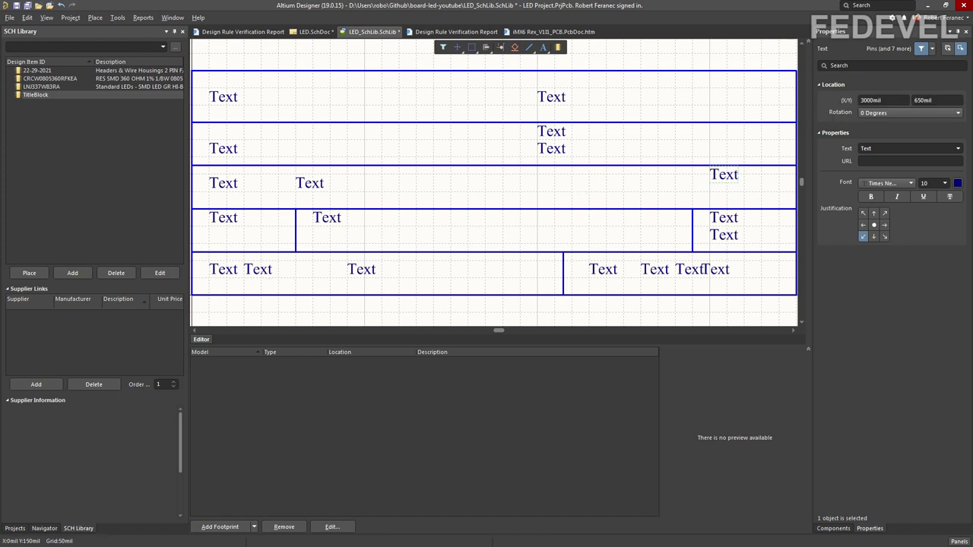
pyautogui.press('Escape')
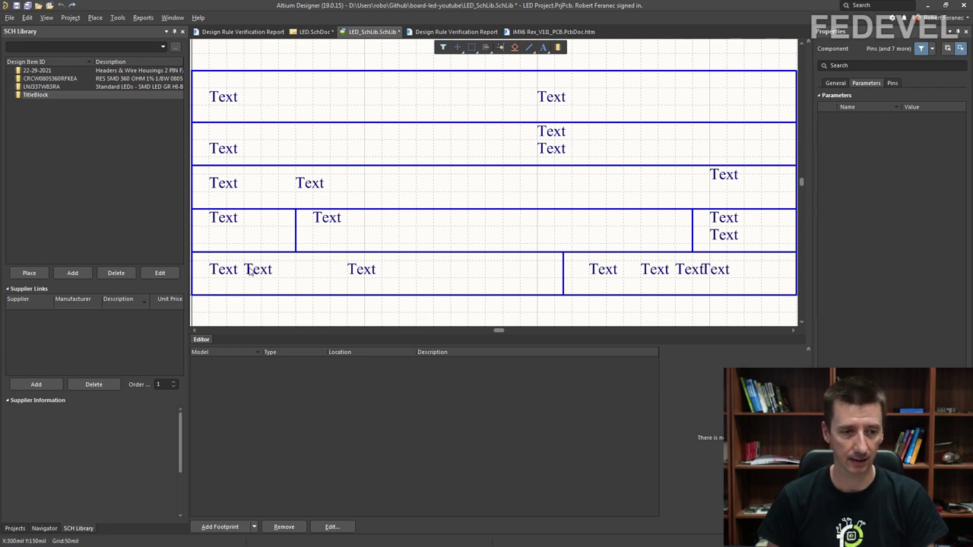
# Step: Set the font to Arial for ten label strings in the lower four rows, including the left-edge ones and the upper string of each stacked pair
pyautogui.click(224, 273)
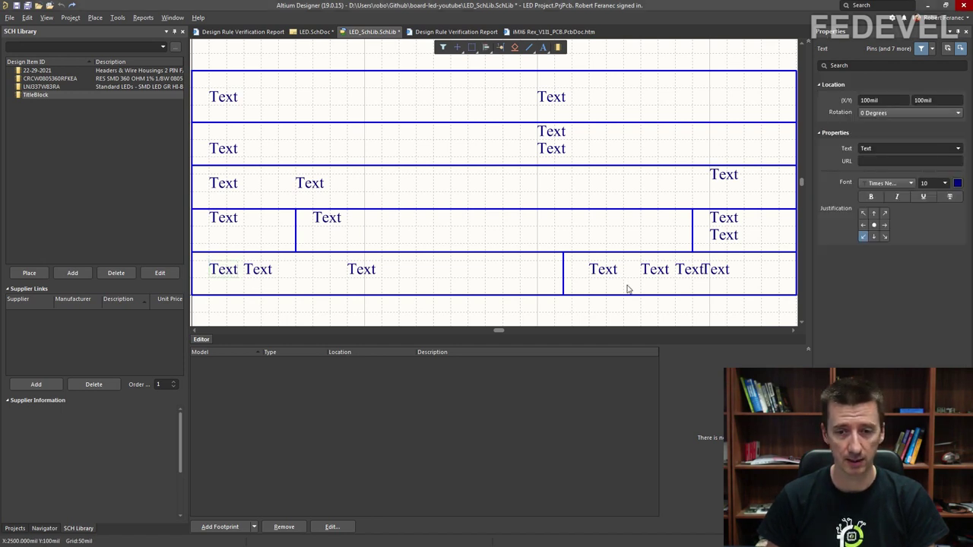
pyautogui.keyDown('shift'); pyautogui.click(606, 274); pyautogui.keyUp('shift')
pyautogui.keyDown('shift'); pyautogui.click(691, 270); pyautogui.keyUp('shift')
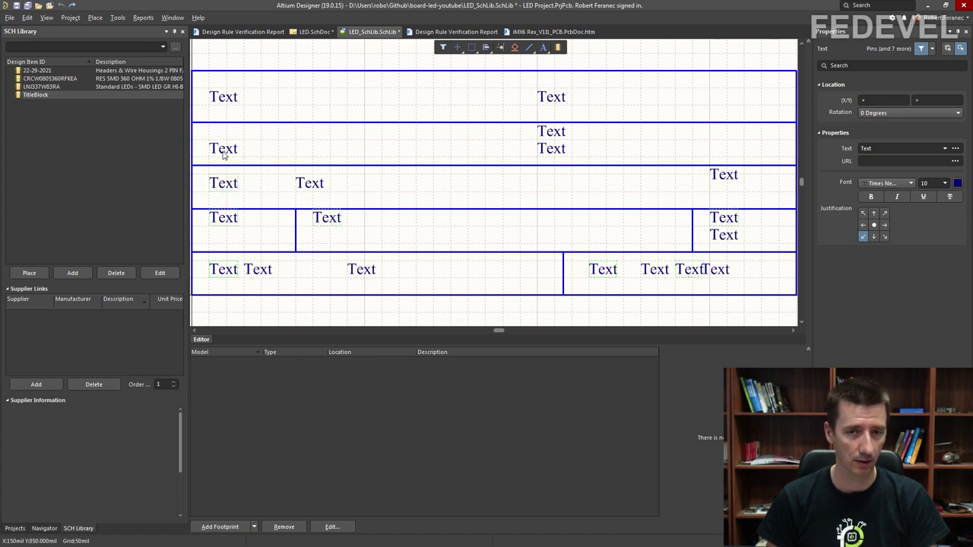
pyautogui.keyDown('shift'); pyautogui.click(724, 176); pyautogui.keyUp('shift')
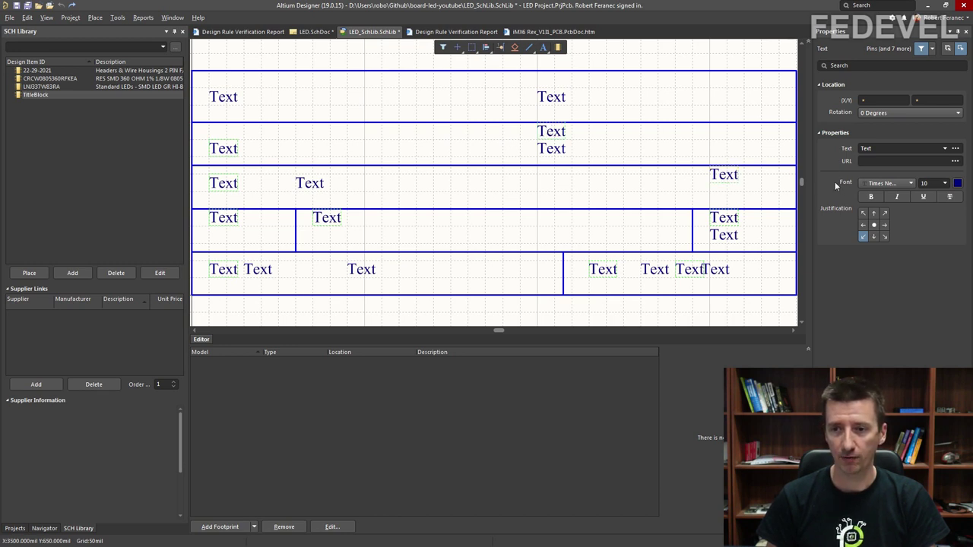
pyautogui.click(887, 186)
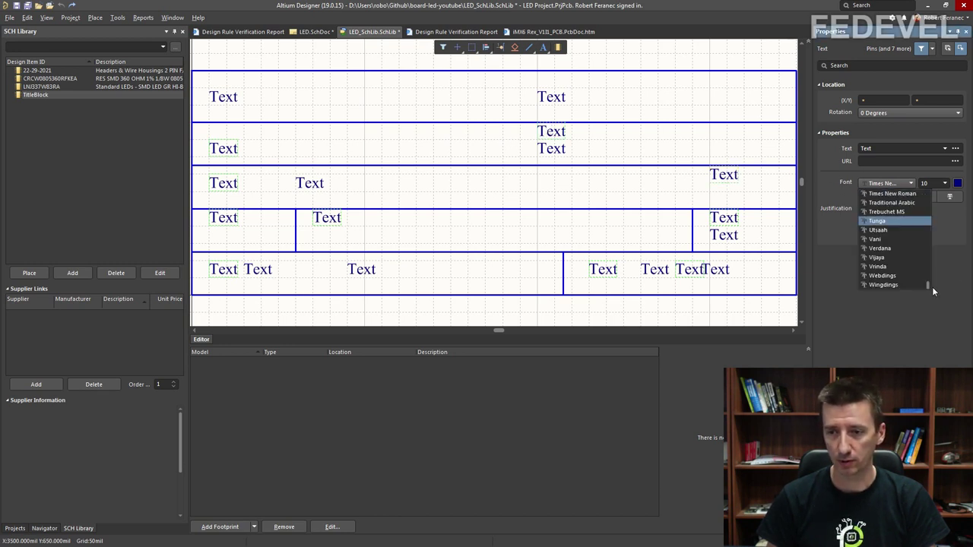
pyautogui.scroll(10, 930, 284)
pyautogui.scroll(15, 925, 204)
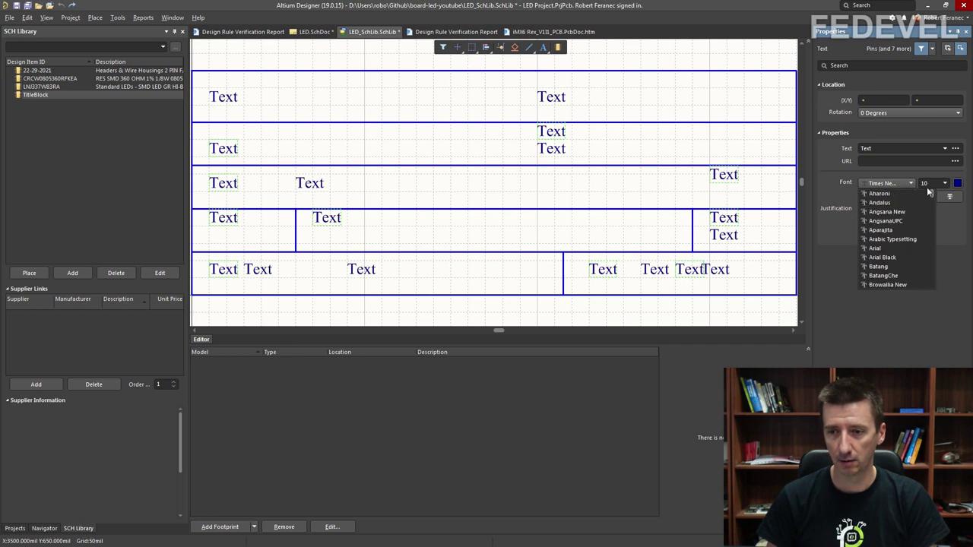
pyautogui.click(876, 249)
# Step: Set the selected label strings to font size 7 and bright blue colour, and clear the selection
pyautogui.click(928, 182)
pyautogui.write('72')
pyautogui.press('Return')
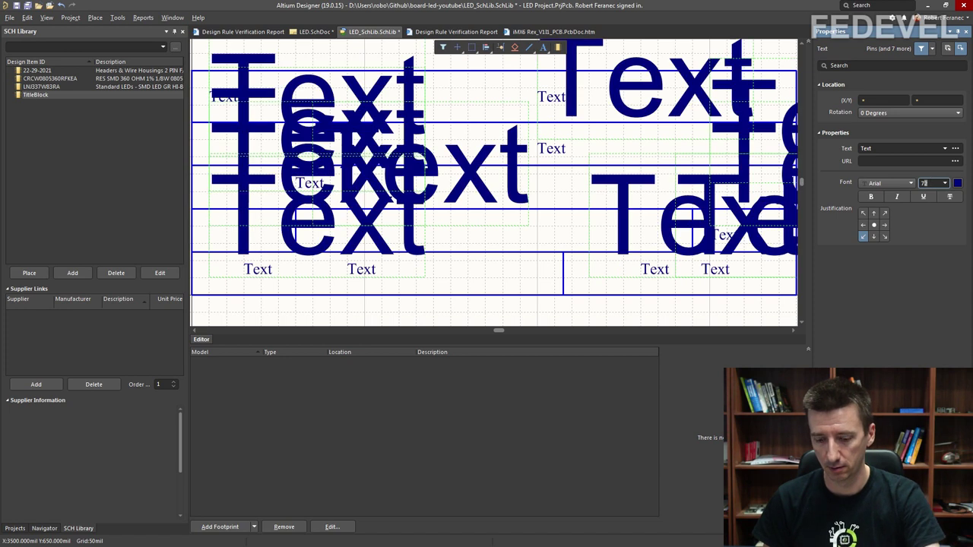
pyautogui.press('Return')
pyautogui.click(958, 183)
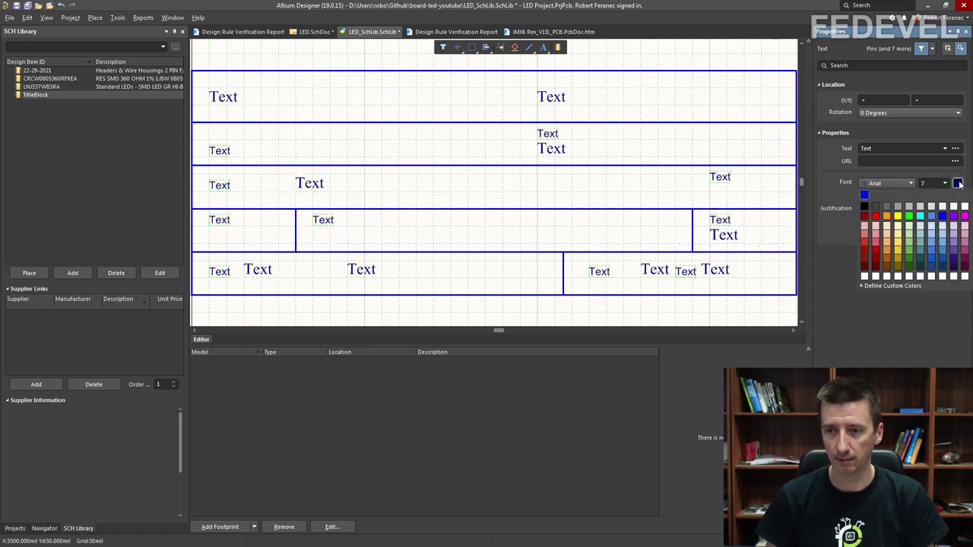
pyautogui.click(942, 216)
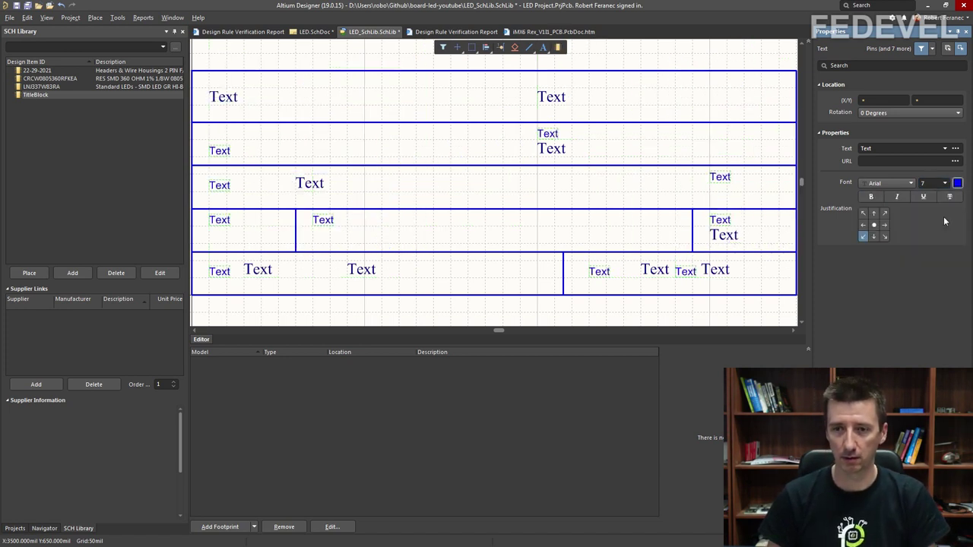
pyautogui.click(431, 140)
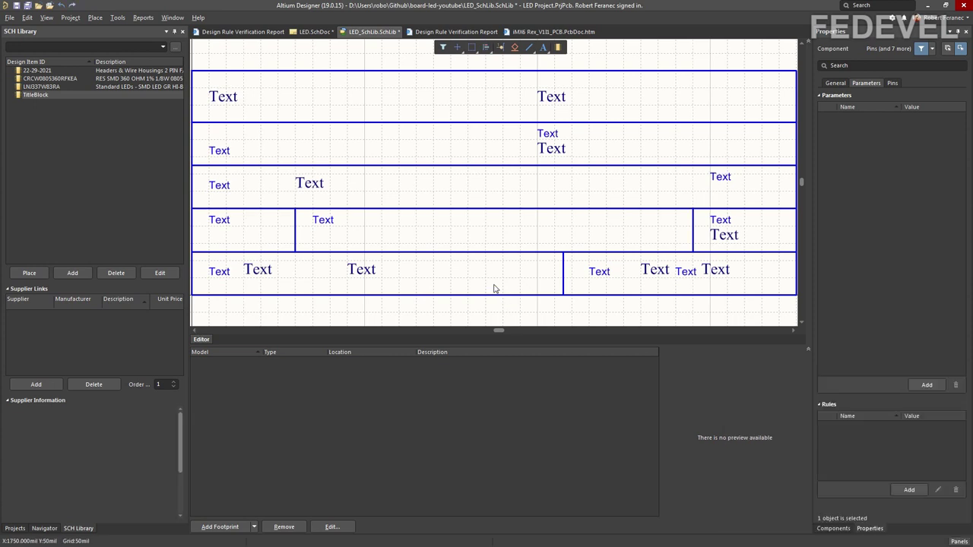
# Step: Select all seven bottom-row strings, justify them left with vertical centring and set their Y location to 125 mil
pyautogui.moveTo(201, 260); pyautogui.dragTo(404, 287)
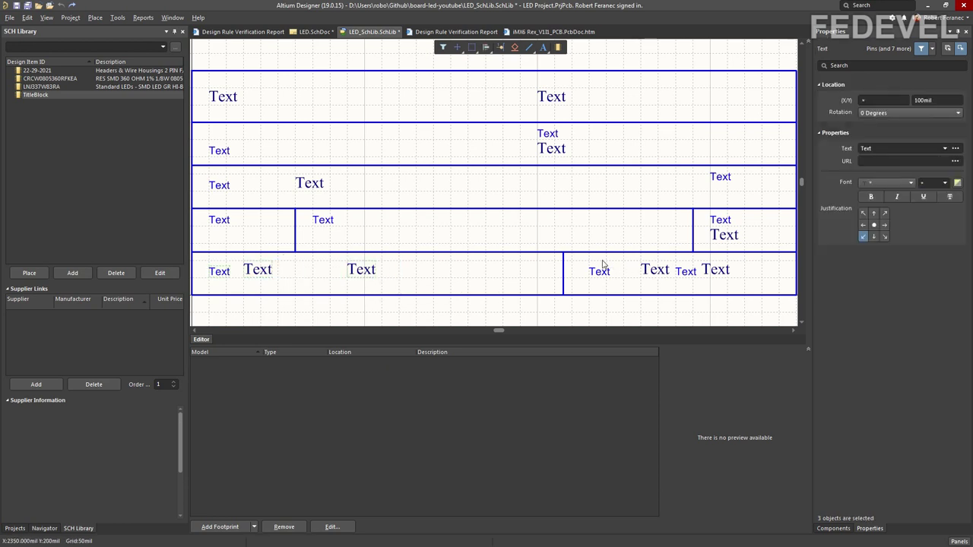
pyautogui.keyDown('shift'); pyautogui.moveTo(583, 264); pyautogui.dragTo(754, 289); pyautogui.keyUp('shift')
pyautogui.click(861, 226)
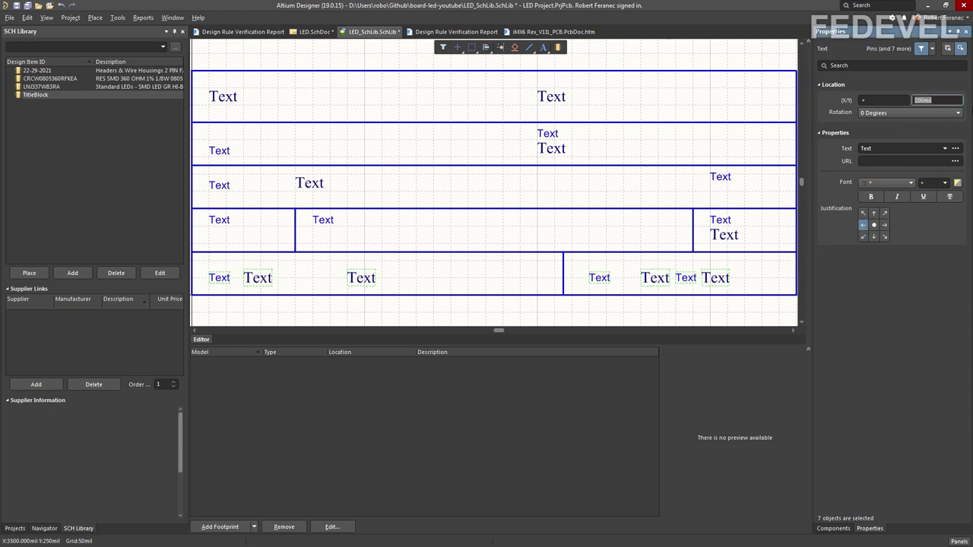
pyautogui.write('125')
pyautogui.click(646, 266)
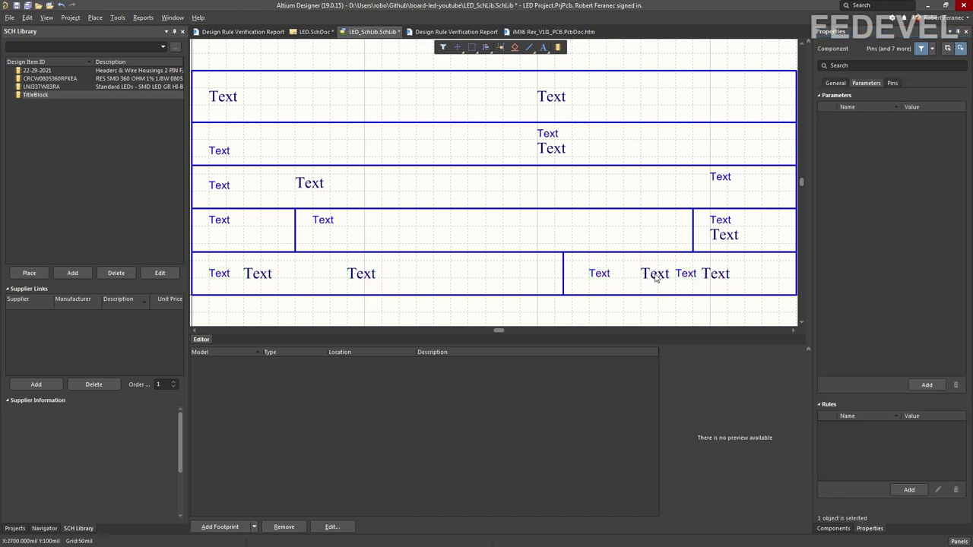
# Step: Centre-justify the bottom-row string at X 2600 mil and move the last string in that row to X 3000 mil, Y 125 mil
pyautogui.click(655, 278)
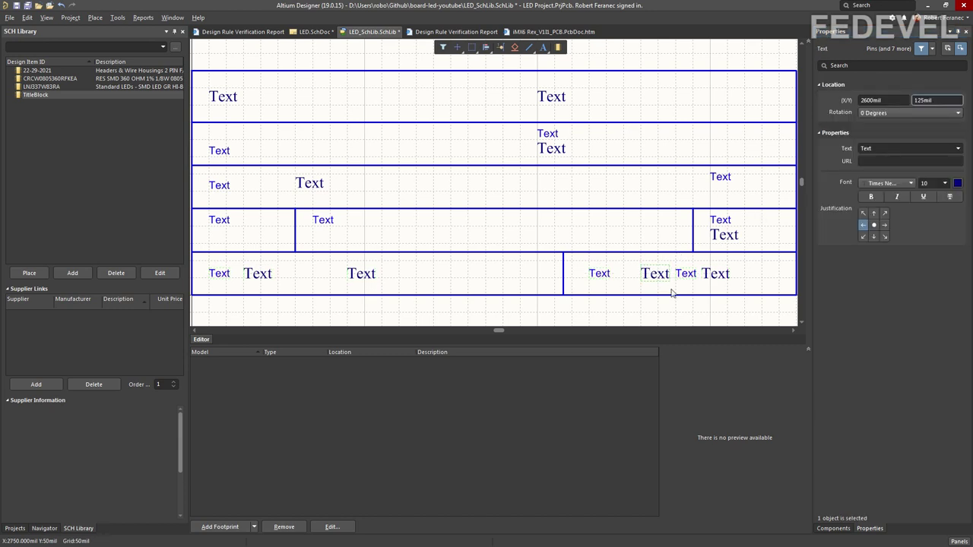
pyautogui.click(874, 225)
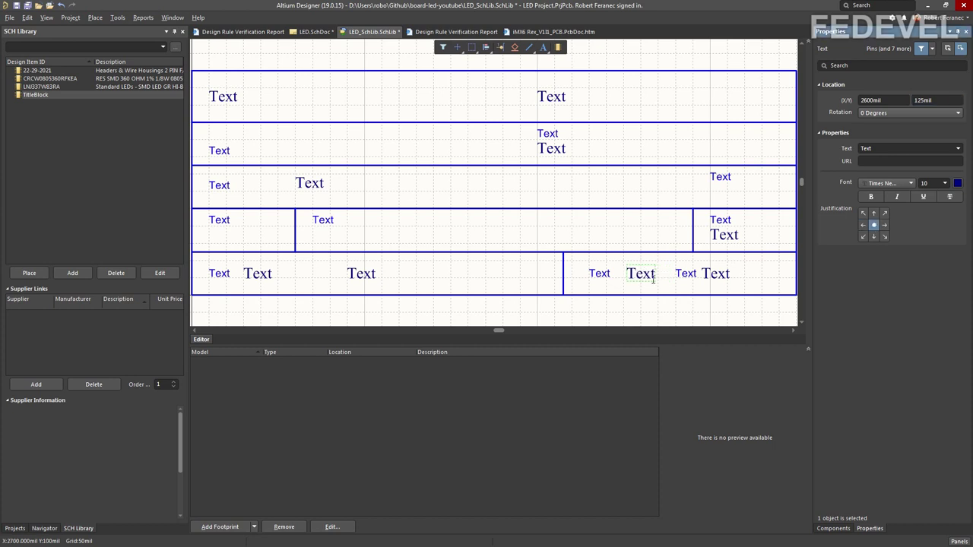
pyautogui.moveTo(723, 277); pyautogui.dragTo(727, 269)
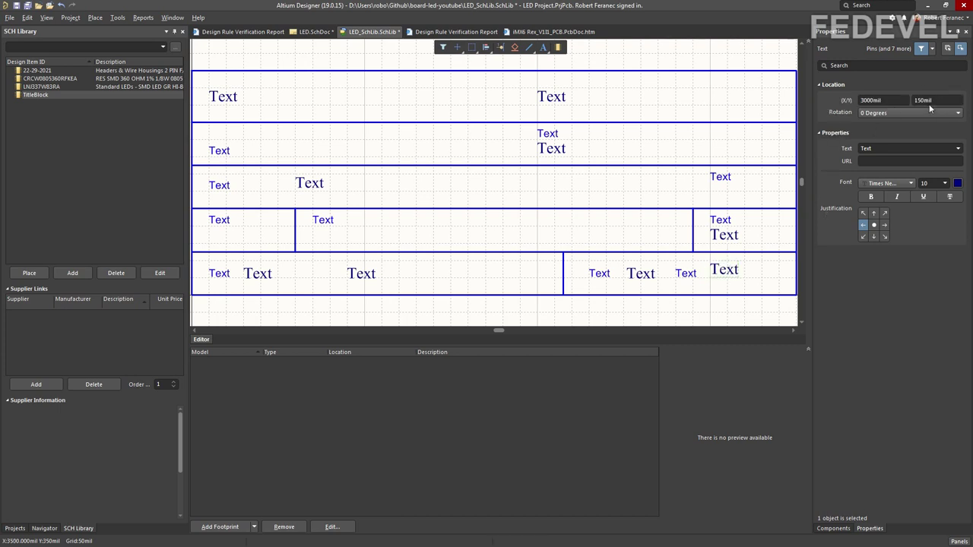
pyautogui.click(929, 100)
pyautogui.write('125')
pyautogui.press('Return')
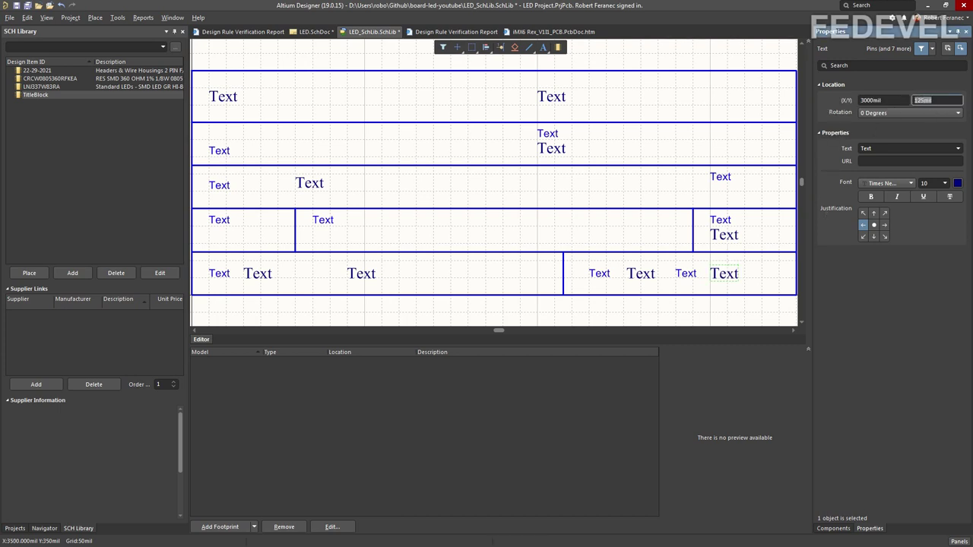
pyautogui.click(456, 278)
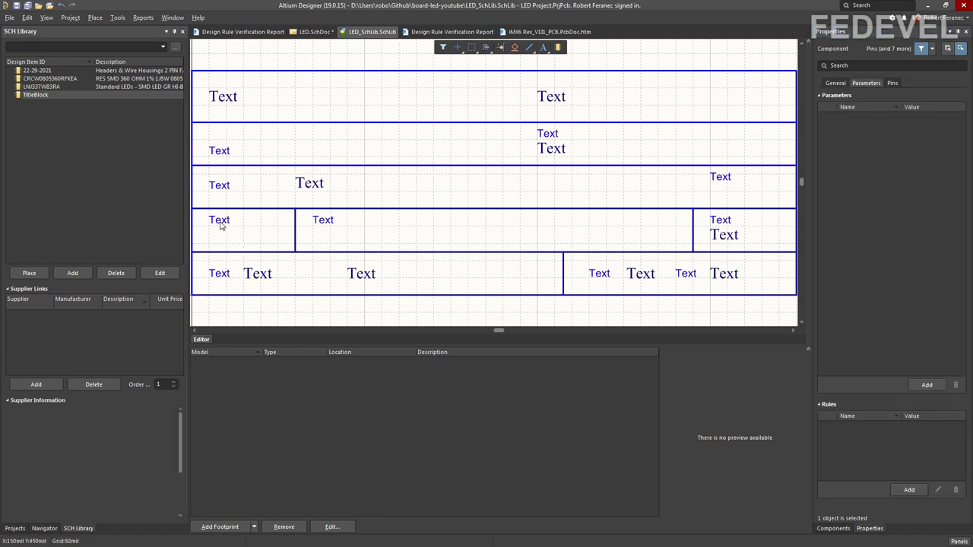
# Step: Set the Y location of the three small label strings in the second row from the bottom to 420 mil
pyautogui.click(221, 223)
pyautogui.keyDown('shift'); pyautogui.click(322, 221); pyautogui.keyUp('shift')
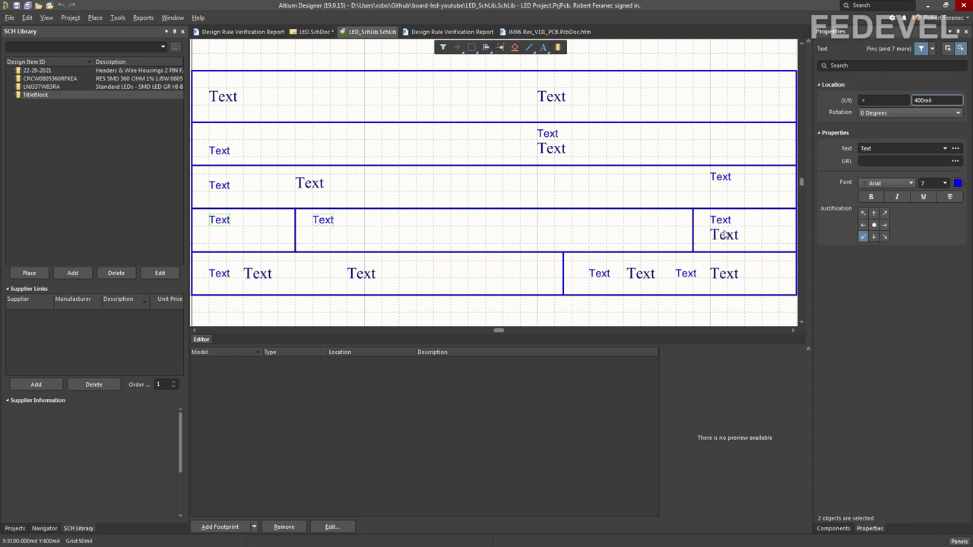
pyautogui.keyDown('shift'); pyautogui.click(728, 221); pyautogui.keyUp('shift')
pyautogui.click(944, 101)
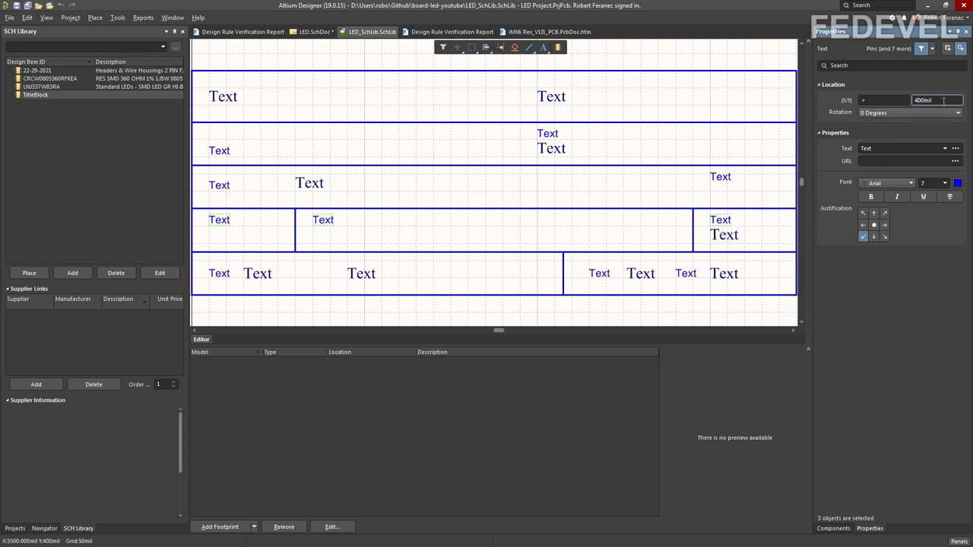
pyautogui.write('2')
pyautogui.press('Return')
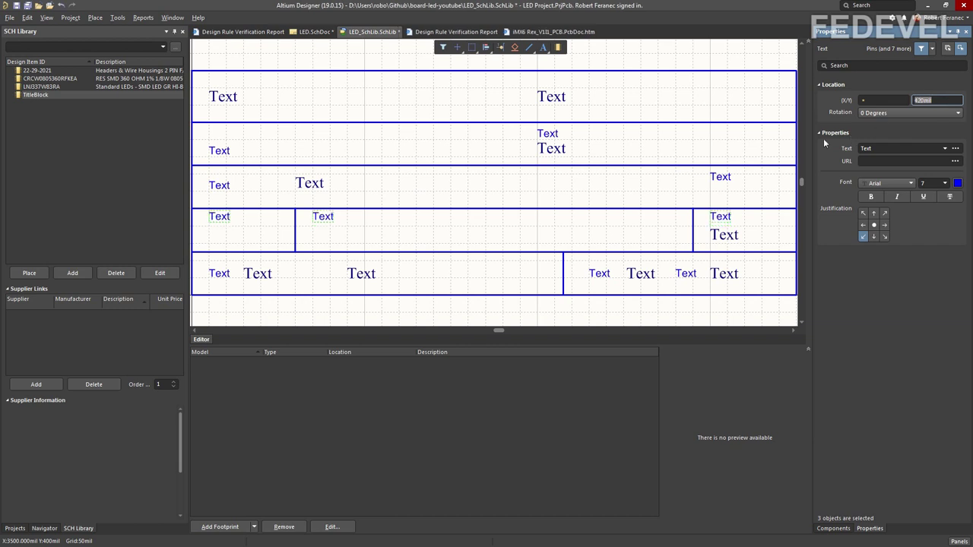
# Step: Set the Y location of the middle row's label at X 3000 mil to 670 mil and the label at X 2000 mil above to 920 mil
pyautogui.click(725, 178)
pyautogui.click(947, 101)
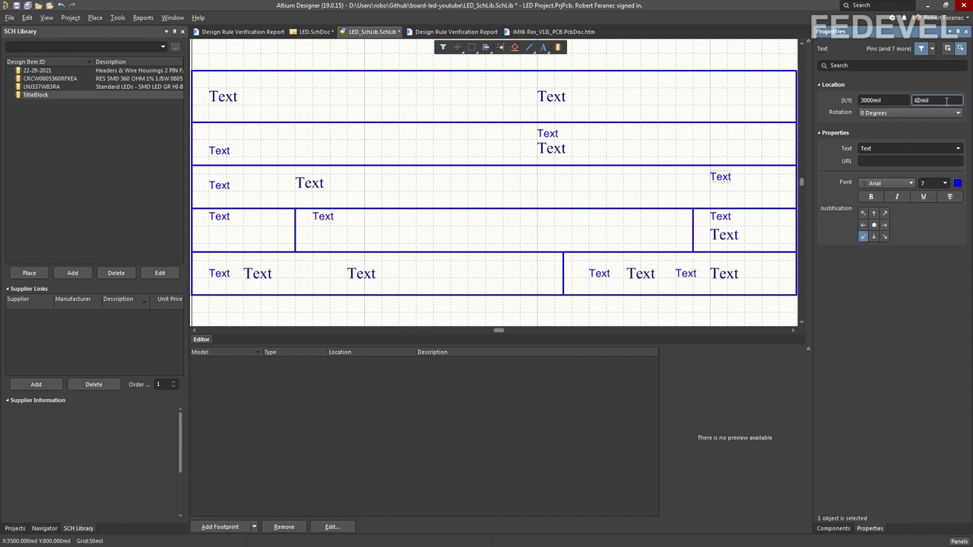
pyautogui.press('Return')
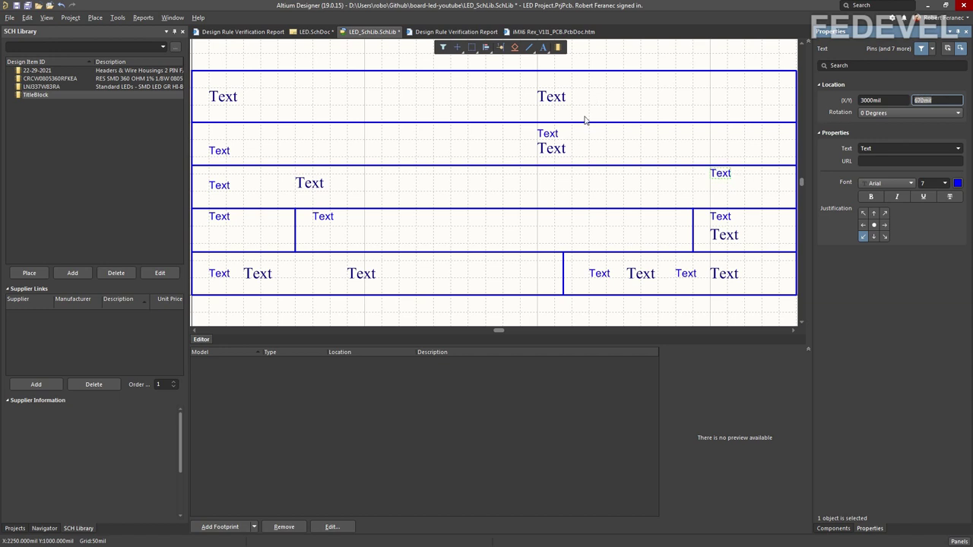
pyautogui.click(557, 134)
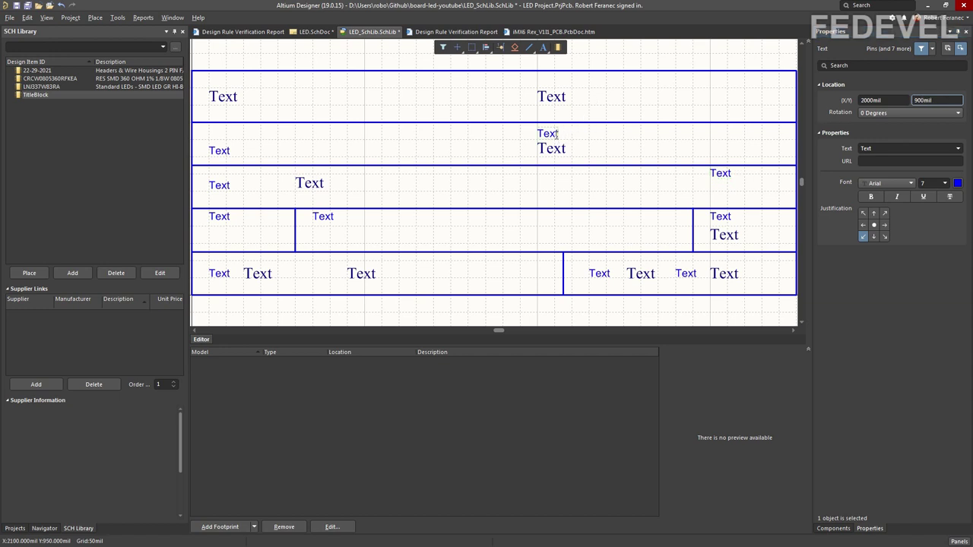
pyautogui.click(941, 100)
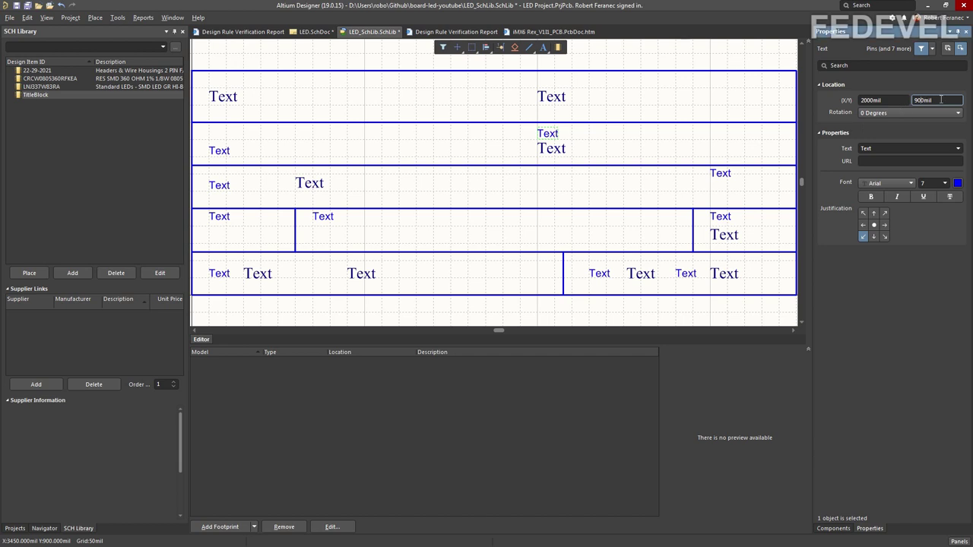
pyautogui.write('2')
pyautogui.press('Return')
# Step: Copy the large value string at X 2000 mil, Y 800 mil to about X 400 mil, beside the label in the same row
pyautogui.click(288, 153)
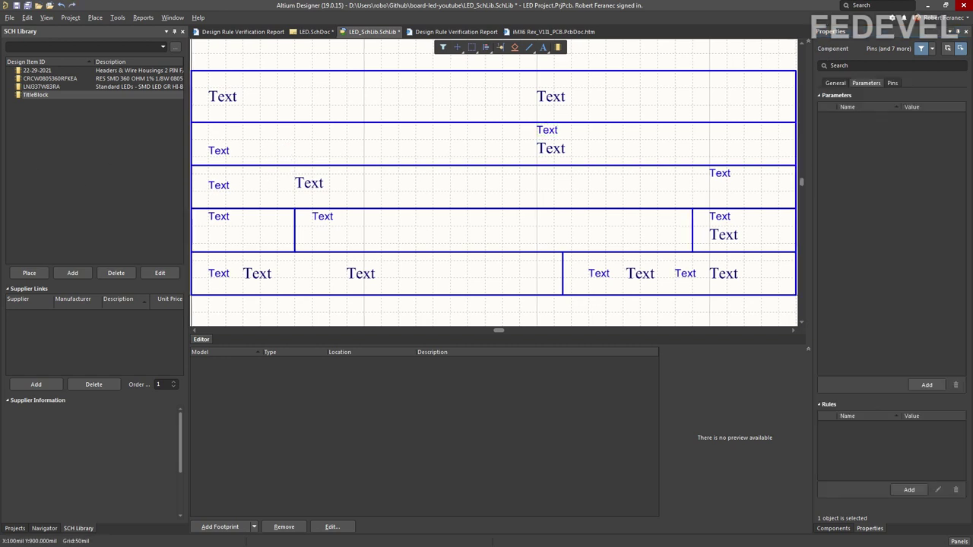
pyautogui.click(546, 149)
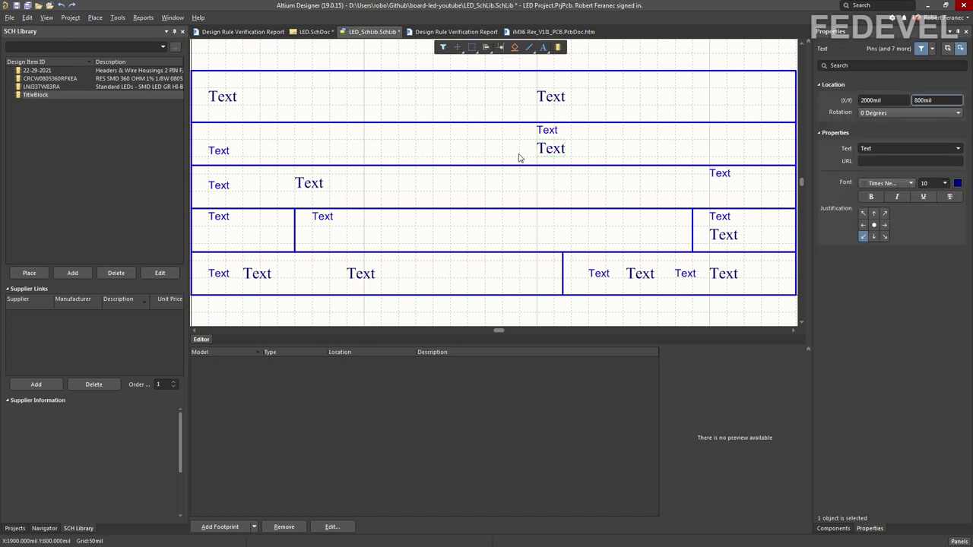
pyautogui.moveTo(519, 158); pyautogui.dragTo(270, 154)
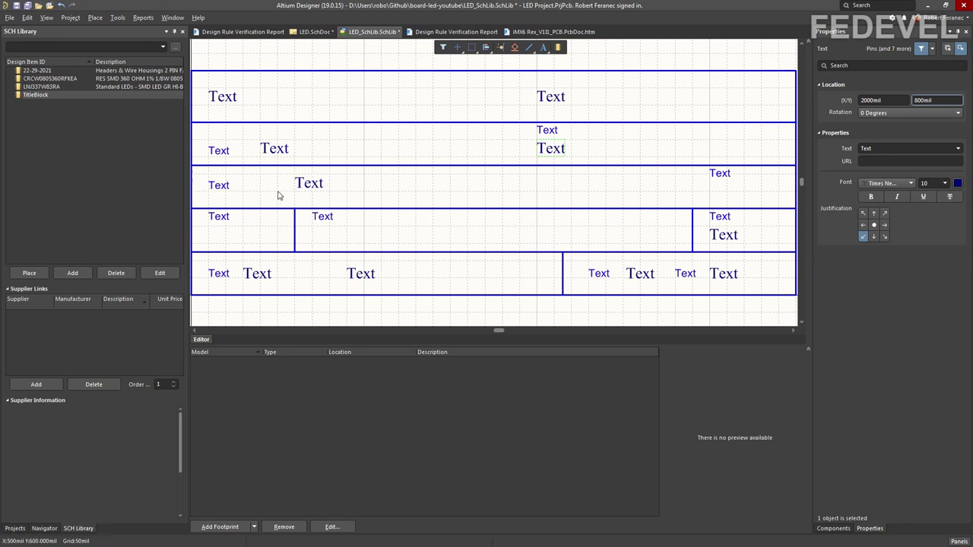
# Step: Justify the first label and value strings in the middle row left with vertical centring and set their Y location to 625 mil
pyautogui.click(218, 189)
pyautogui.keyDown('shift'); pyautogui.click(312, 185); pyautogui.keyUp('shift')
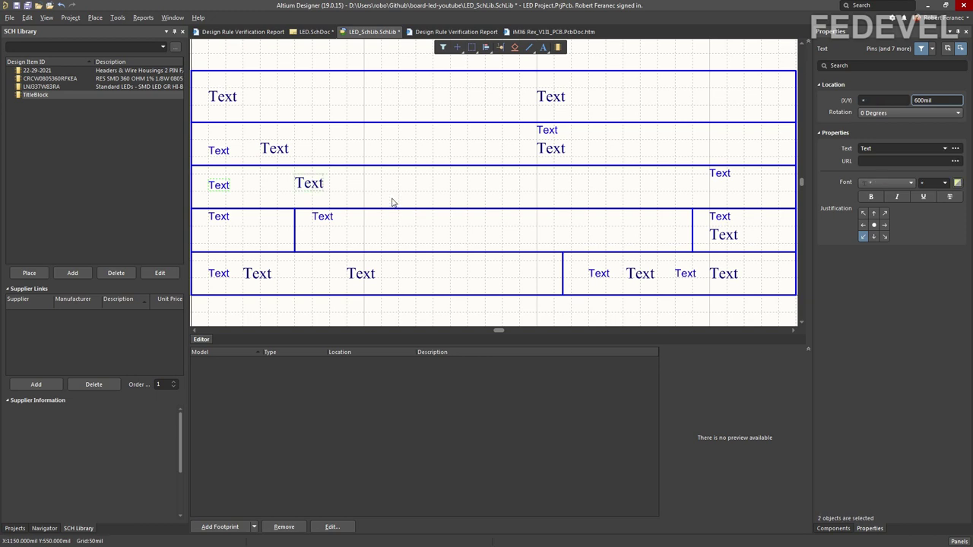
pyautogui.click(863, 227)
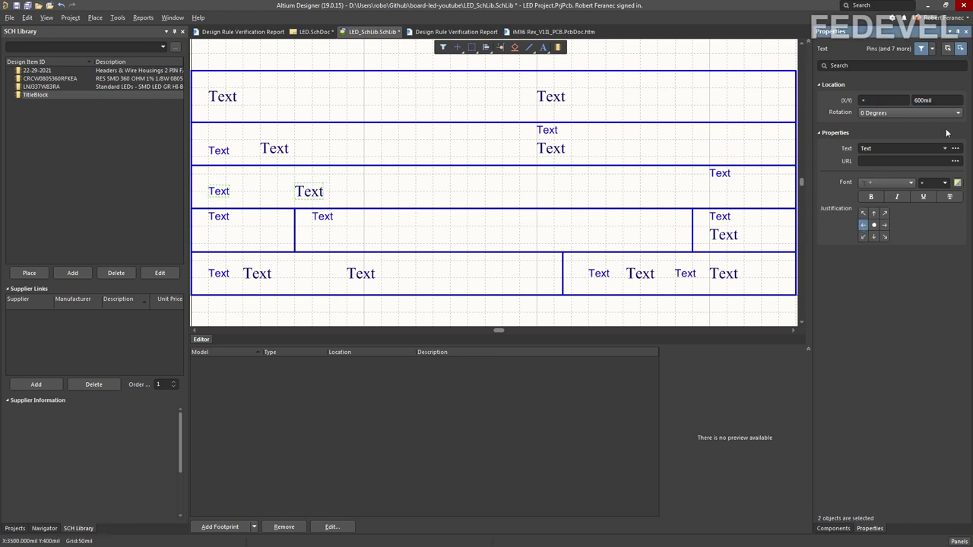
pyautogui.click(942, 100)
pyautogui.write('625')
pyautogui.press('Return')
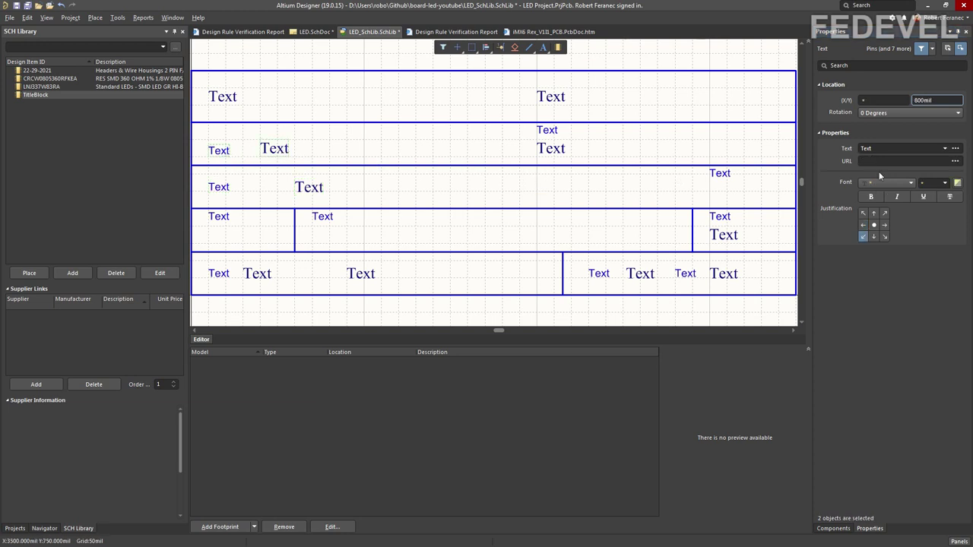
# Step: Justify the first label and value strings in the second row from the top left with vertical centring, at Y 875 mil
pyautogui.click(864, 226)
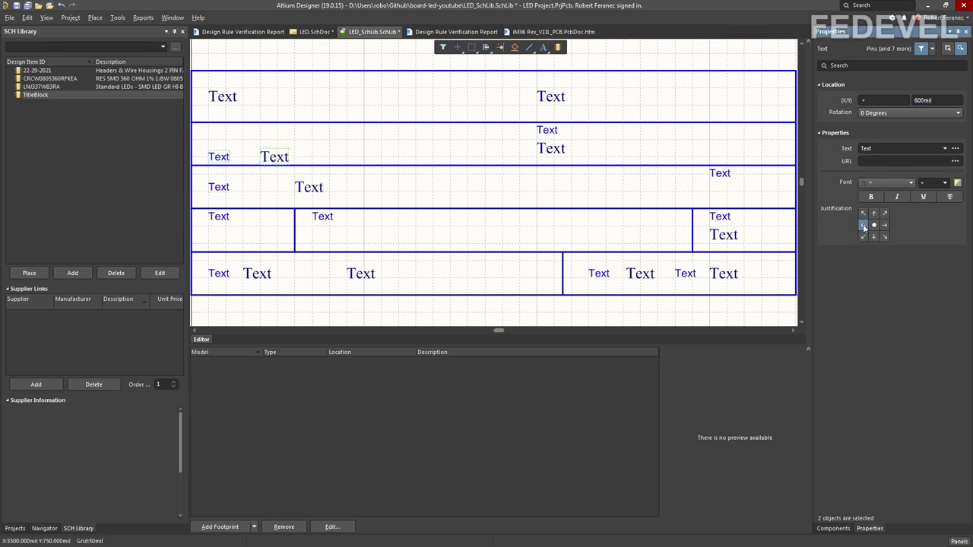
pyautogui.click(943, 103)
pyautogui.write('87')
pyautogui.press('Return')
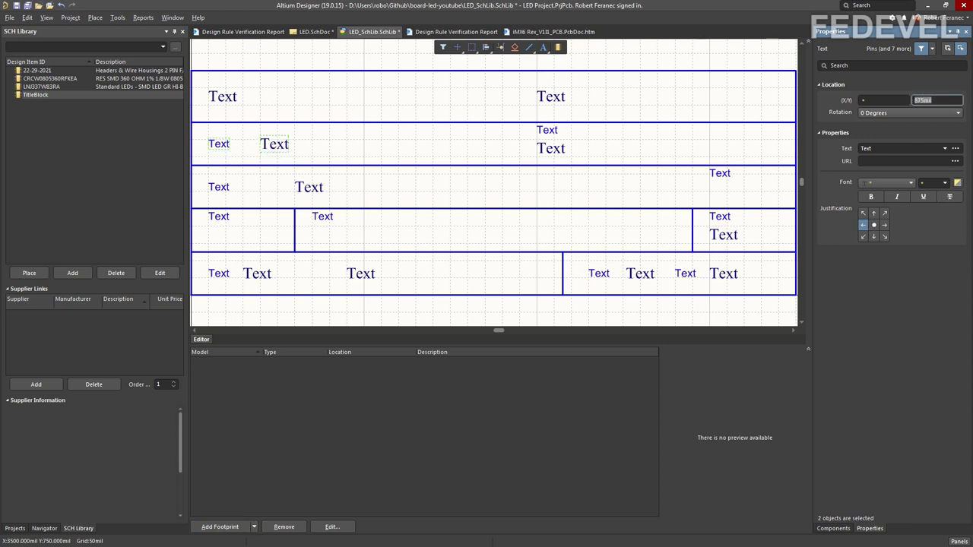
# Step: Justify both top-row strings left with vertical centring, set their Y location to 1150 mil, and clear the selection
pyautogui.click(257, 102)
pyautogui.keyDown('shift'); pyautogui.click(540, 97); pyautogui.keyUp('shift')
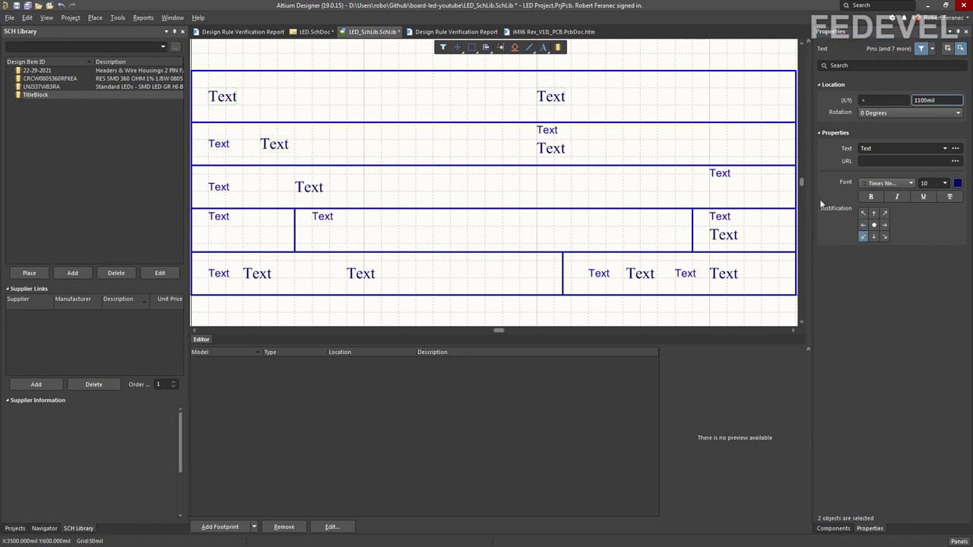
pyautogui.click(864, 227)
pyautogui.click(951, 99)
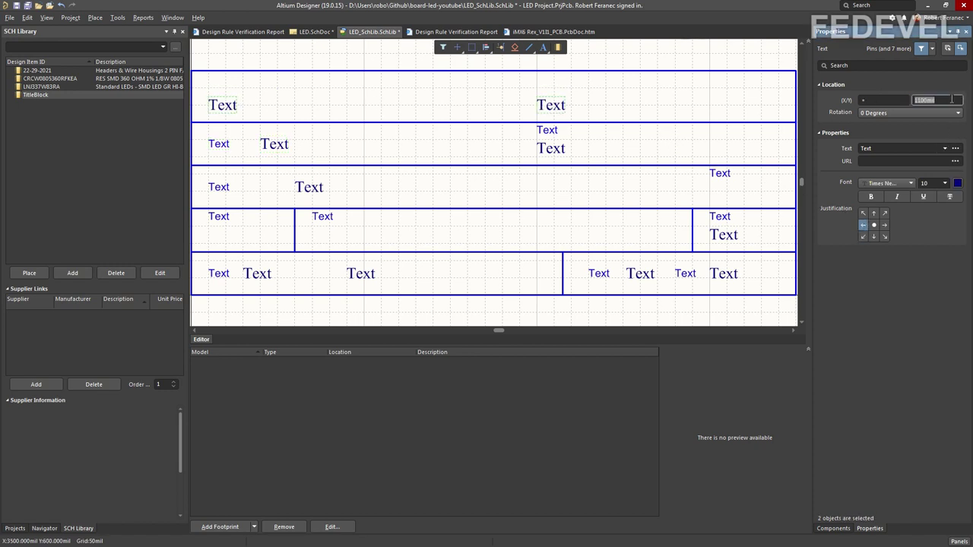
pyautogui.write('1')
pyautogui.press('Return')
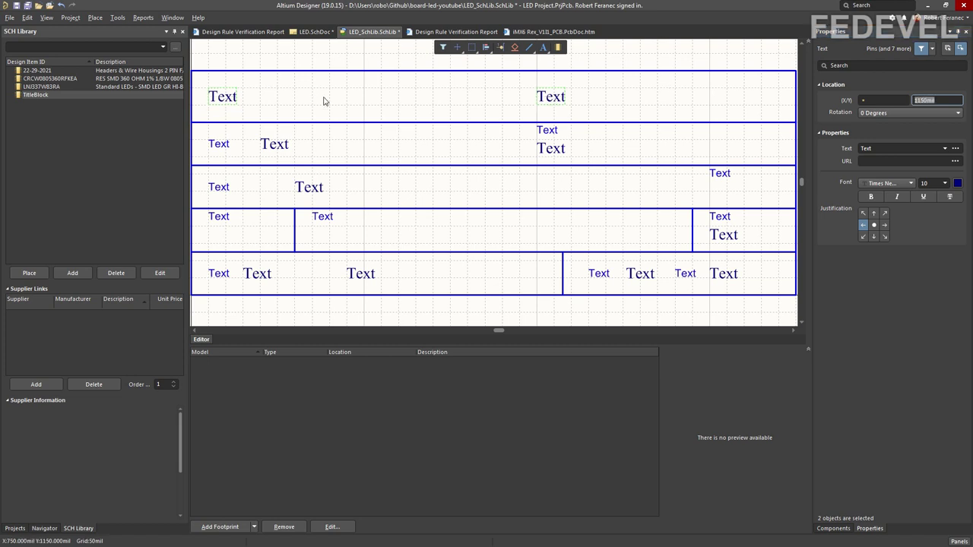
pyautogui.click(323, 101)
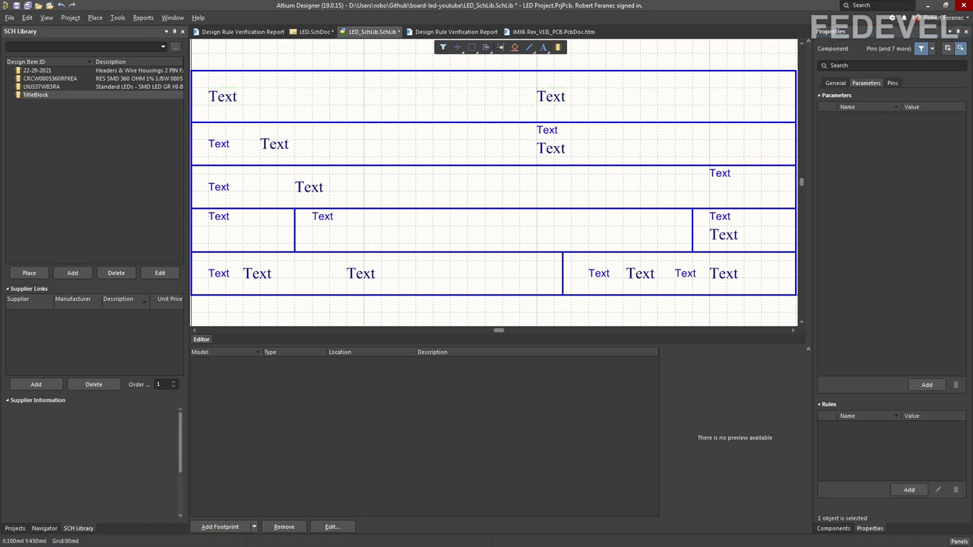
# Step: Change the three small label strings in the bottom row to "Date:", "Sheet" and "of"
pyautogui.click(218, 275)
pyautogui.write('Date')
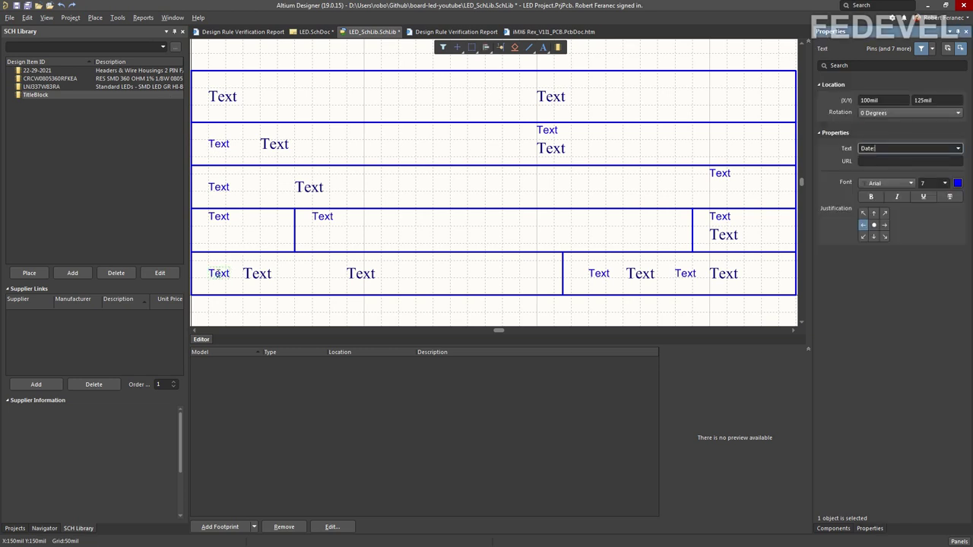
pyautogui.write(':')
pyautogui.click(601, 275)
pyautogui.write('Shee')
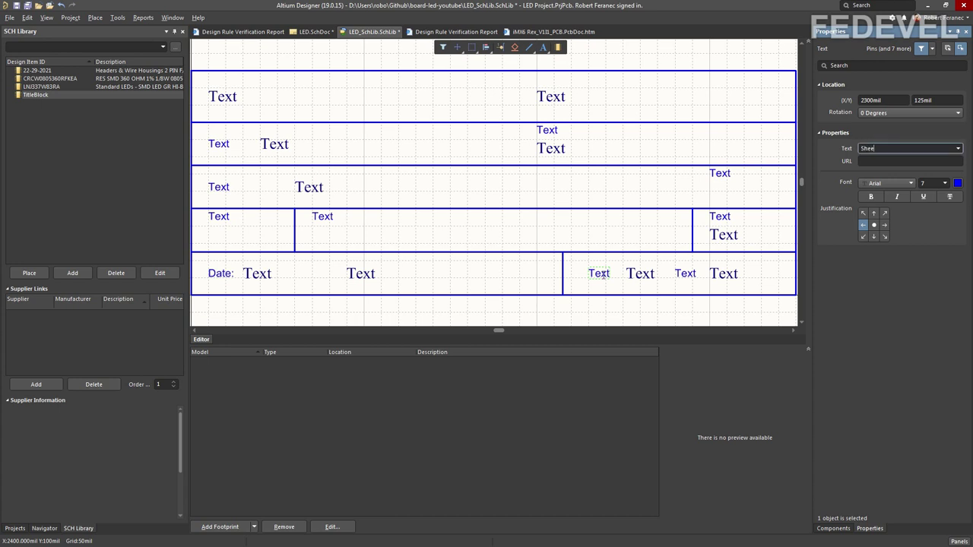
pyautogui.write('t')
pyautogui.press('Return')
pyautogui.click(684, 273)
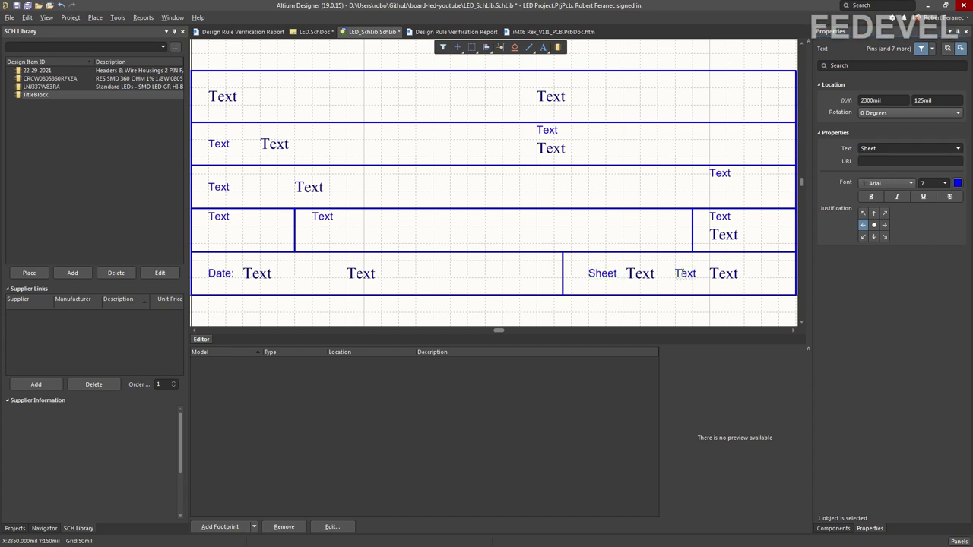
pyautogui.write('of')
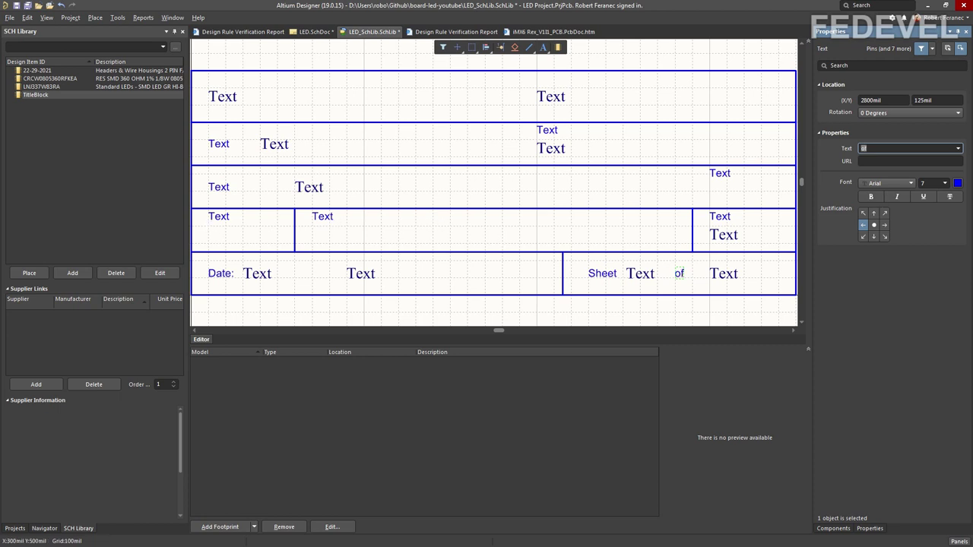
# Step: Change the three label strings in the row above the date to "Size:", "DWG NO:" and "Revision:"
pyautogui.click(216, 217)
pyautogui.write('Size:')
pyautogui.press('Return')
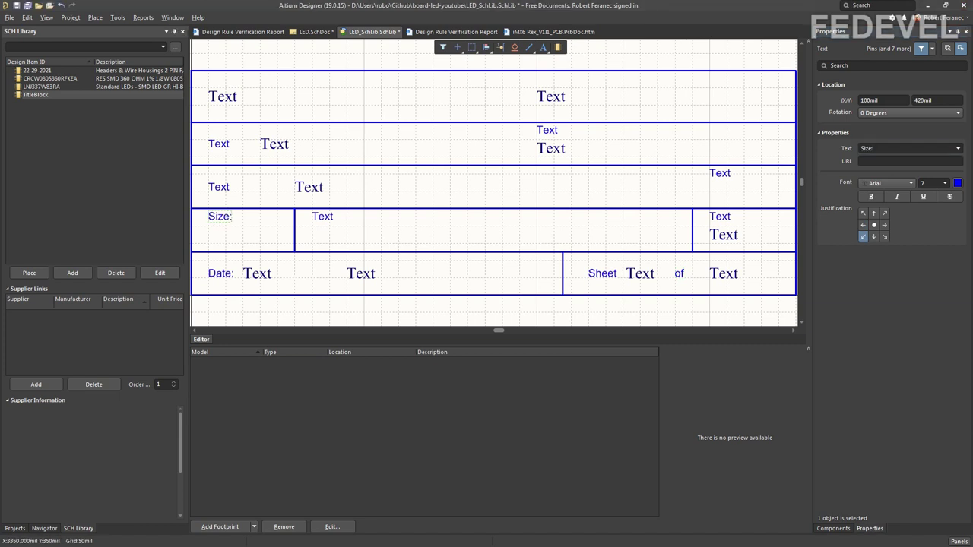
pyautogui.click(323, 217)
pyautogui.write('DWG NO:')
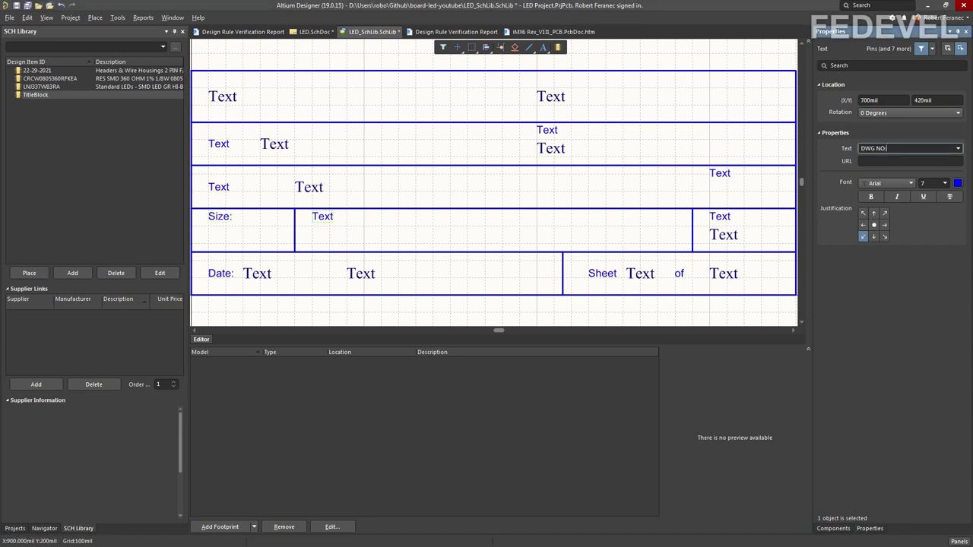
pyautogui.press('Return')
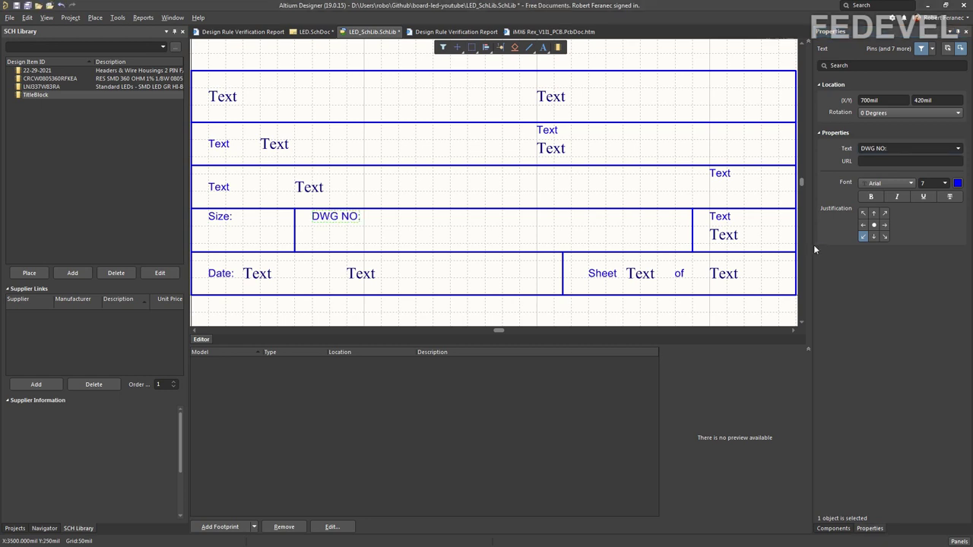
pyautogui.click(724, 218)
pyautogui.write('Revision:')
pyautogui.press('Return')
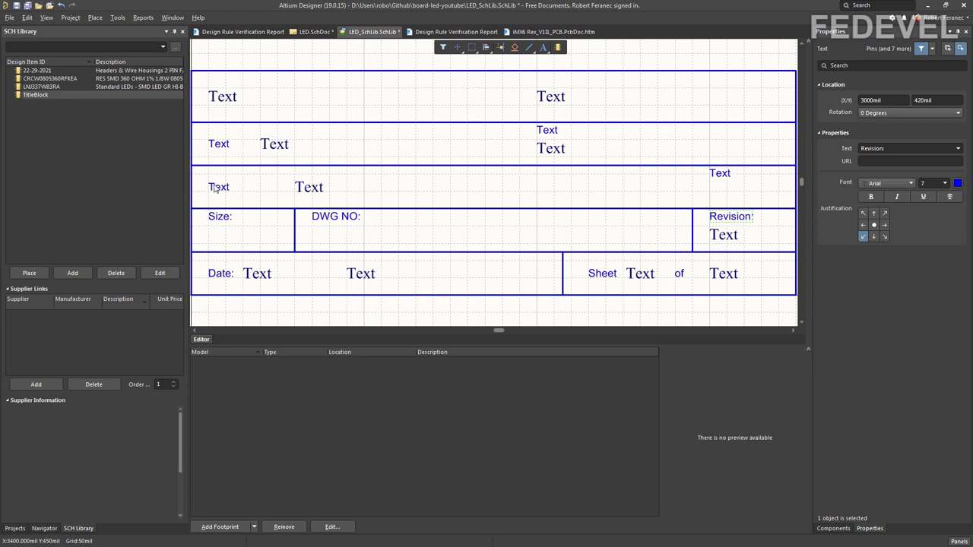
# Step: Change the two label strings in the third row to "Page Contents:" and "Checked by:"
pyautogui.click(215, 187)
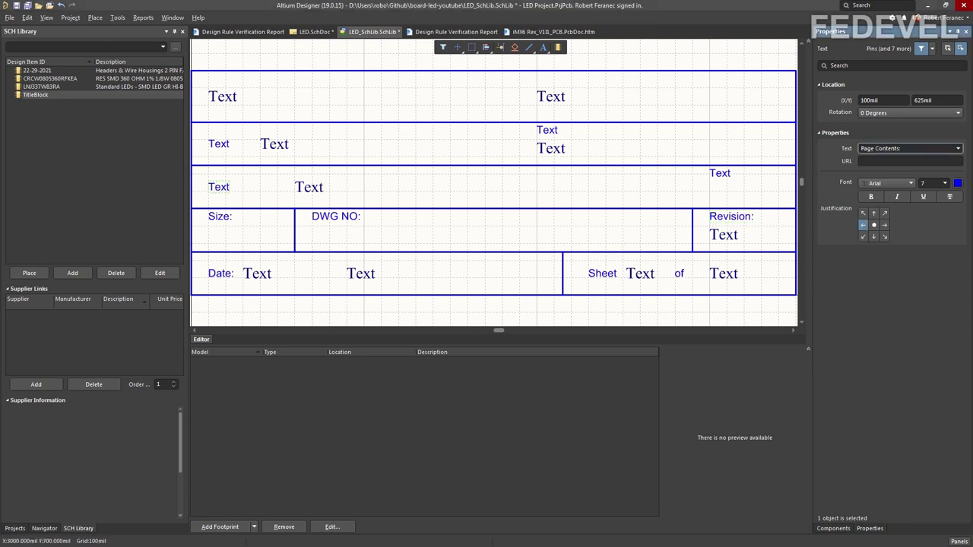
pyautogui.press('Return')
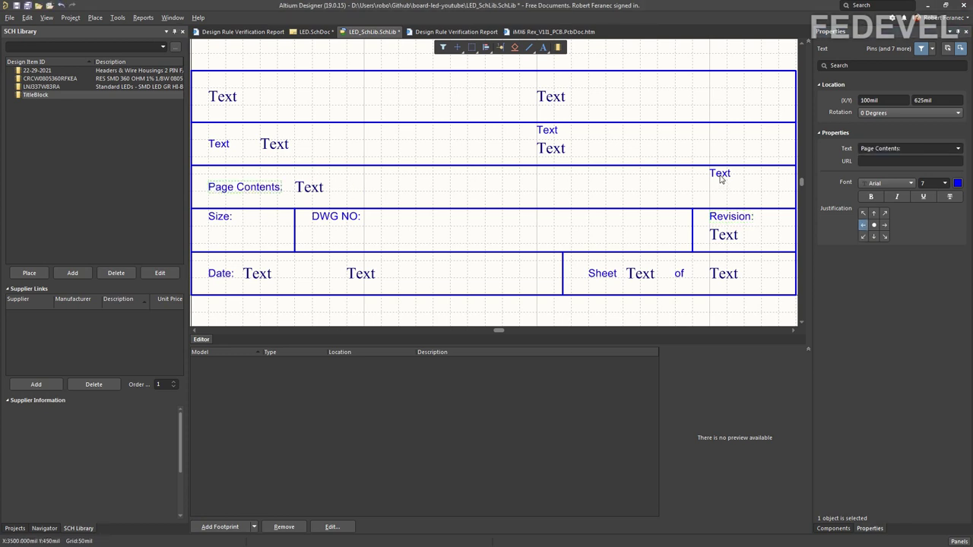
pyautogui.click(721, 178)
pyautogui.write('Checked by:')
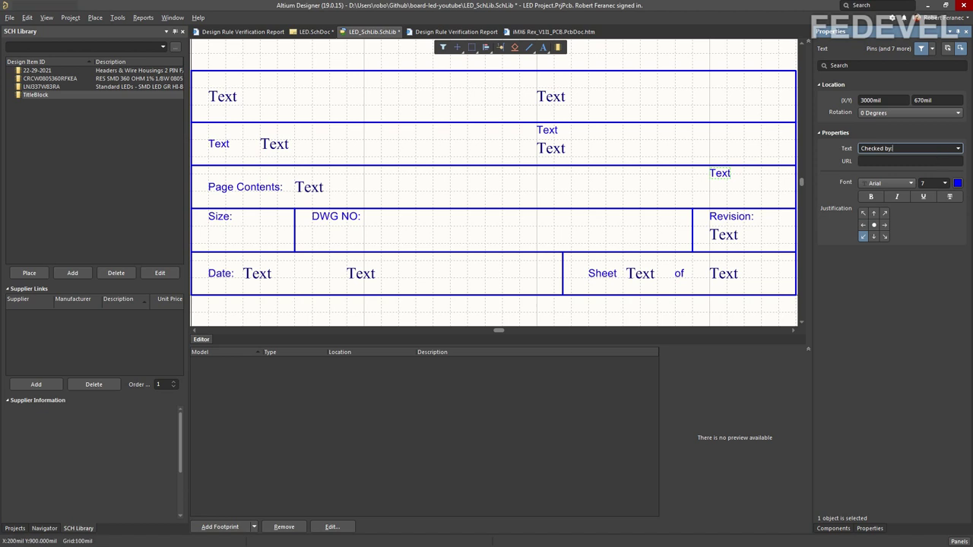
pyautogui.press('Return')
# Step: Change the two label strings in the second row to "Project:" and "Variant:", and save the library
pyautogui.click(219, 146)
pyautogui.write('Project:')
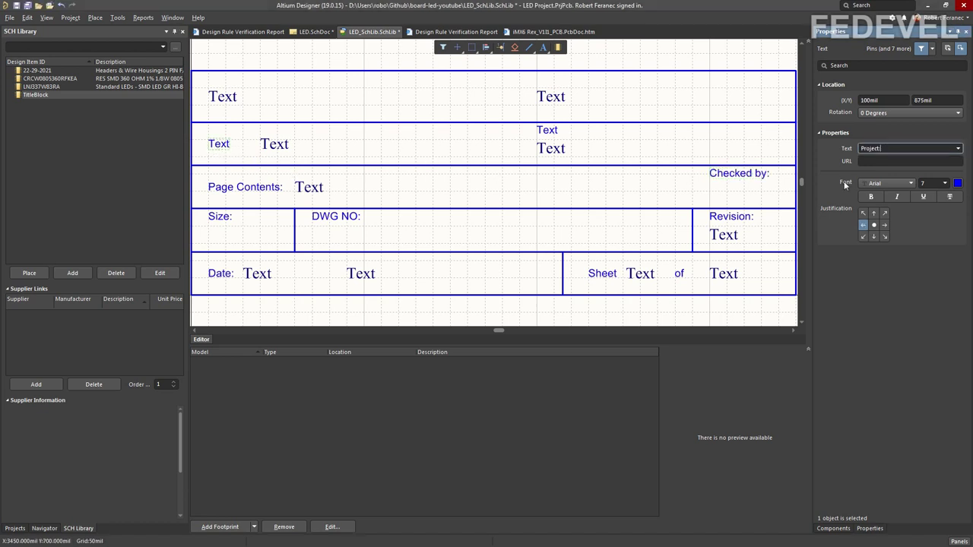
pyautogui.press('Return')
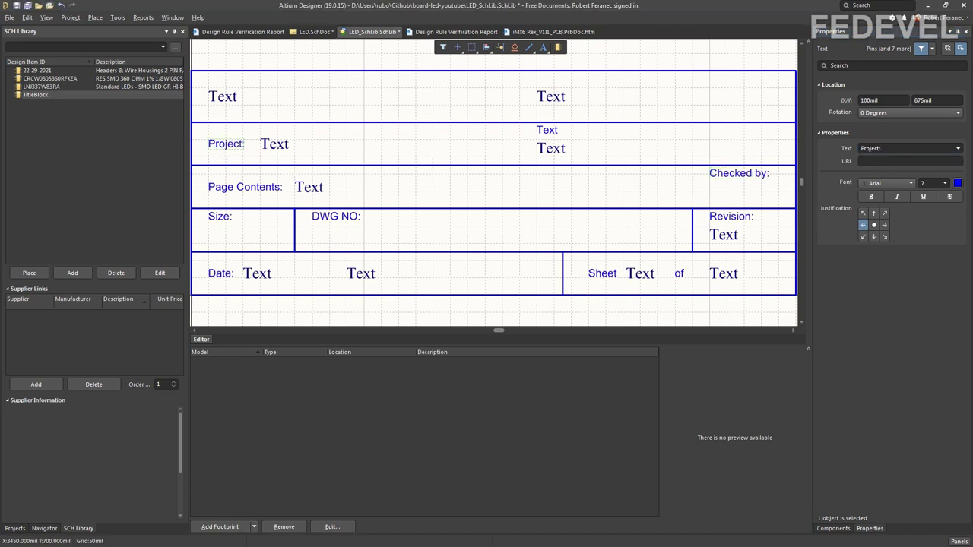
pyautogui.click(547, 131)
pyautogui.write('Variant:')
pyautogui.press('Return')
pyautogui.click(459, 143)
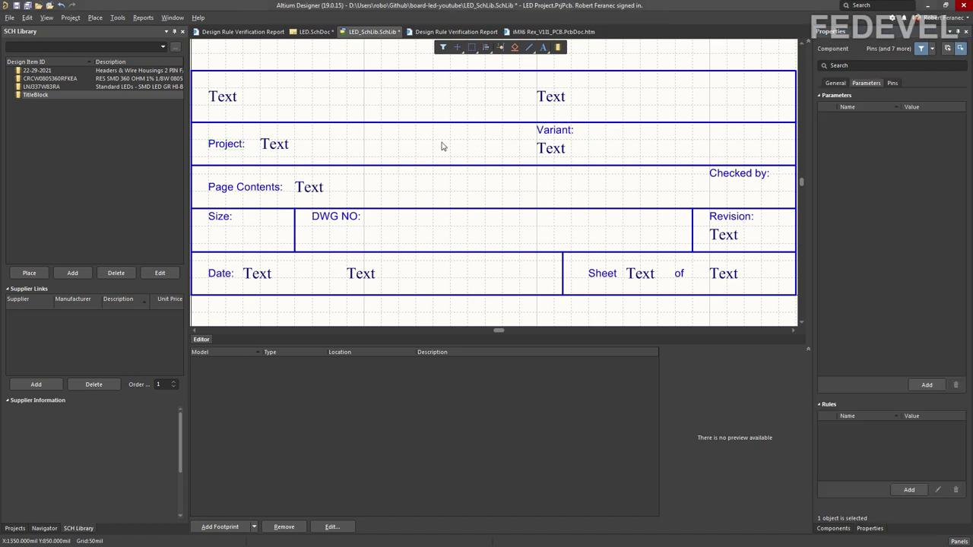
pyautogui.hotkey('ctrl', 's')
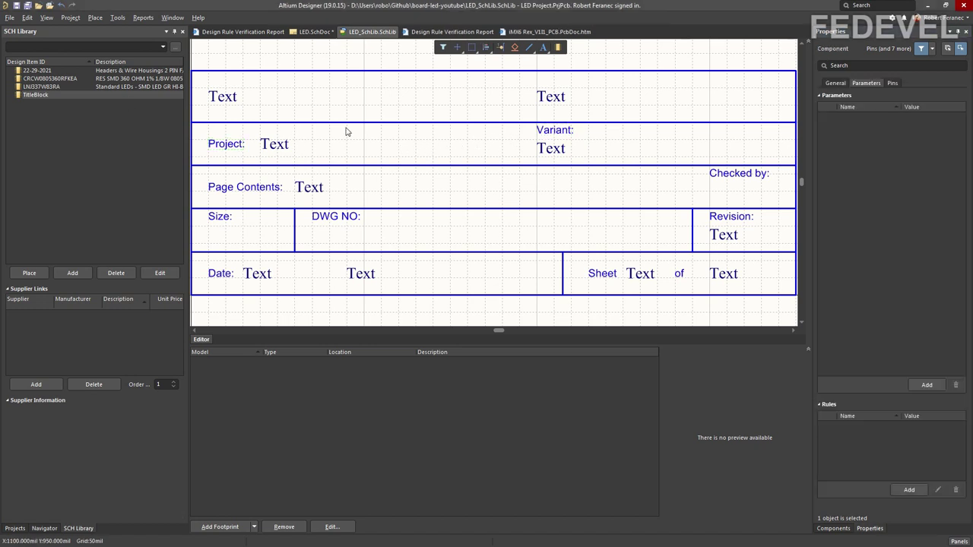
# Step: Change the second text string in the top row to "OPEN SOURCE. FREE to Distribute."
pyautogui.click(556, 100)
pyautogui.write('OPEN SOURCE. FREE to Distribute.')
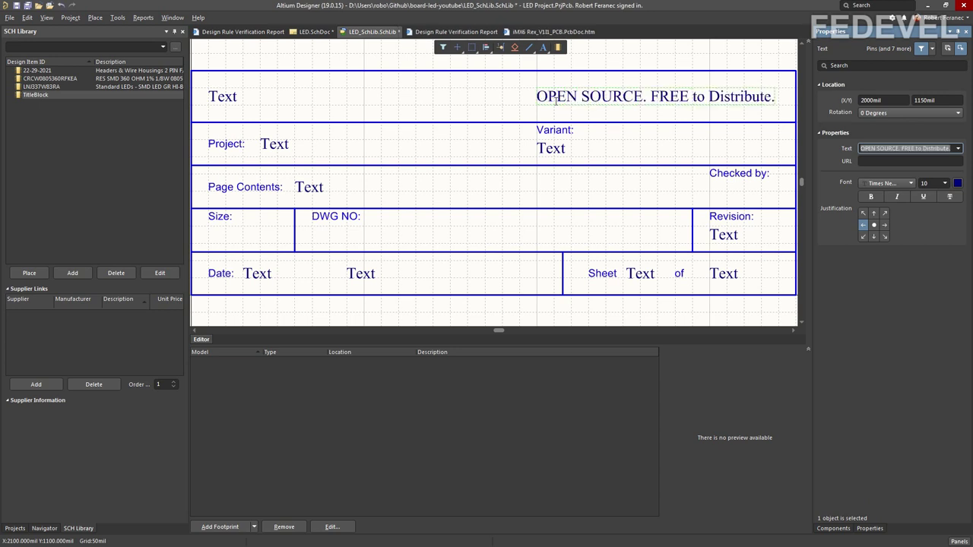
pyautogui.click(440, 112)
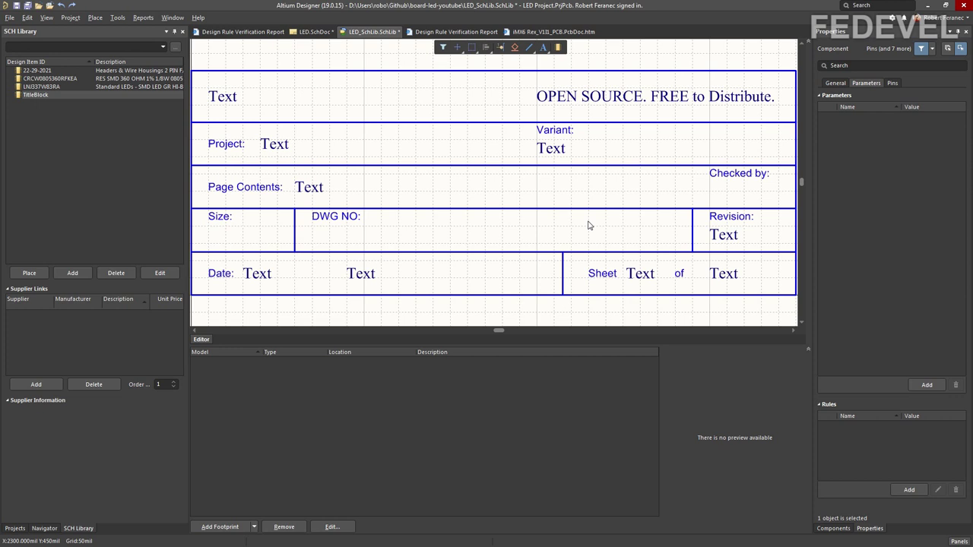
# Step: Link the value string below the Variant label to the =VariantName parameter and clear the selection
pyautogui.click(551, 150)
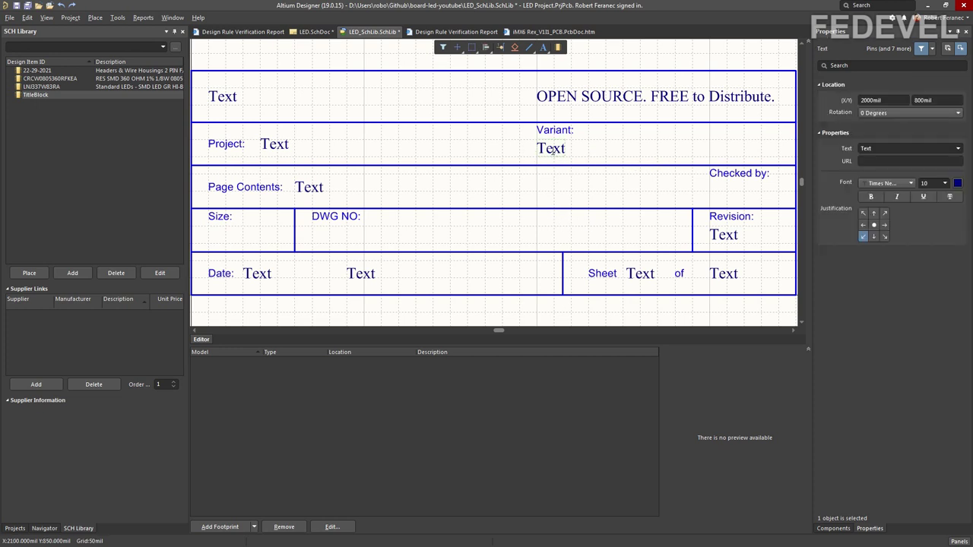
pyautogui.click(953, 150)
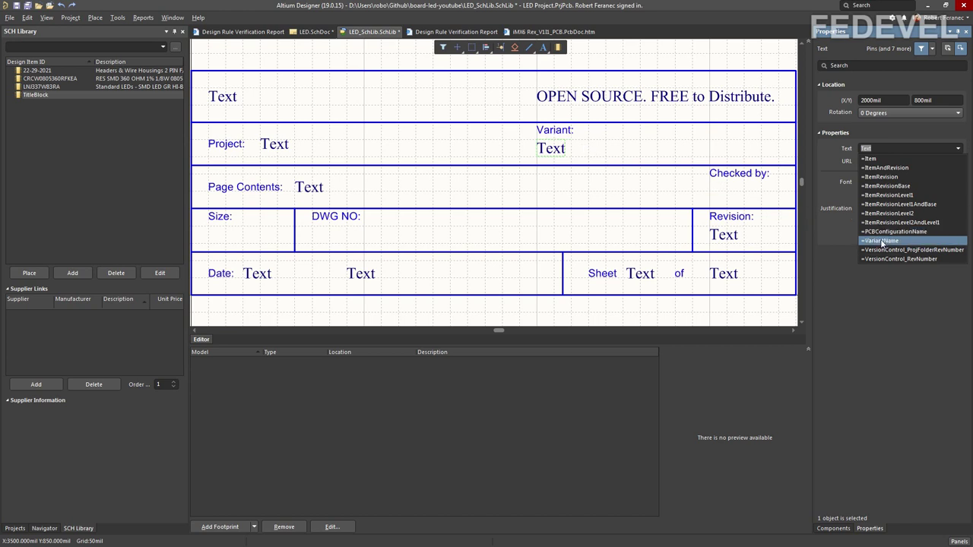
pyautogui.click(881, 241)
pyautogui.click(432, 145)
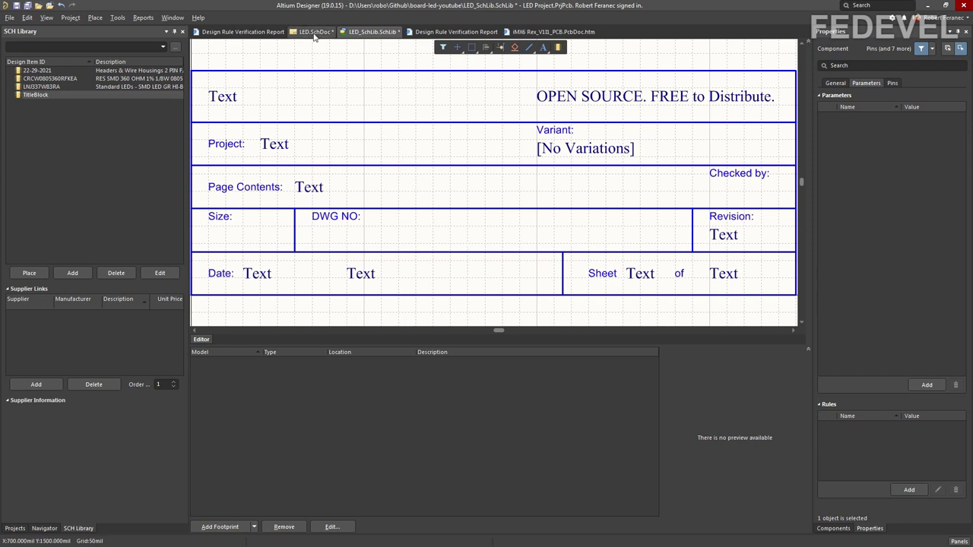
# Step: Examine the document parameters of LED.SchDoc for names usable in the title block, and return to LED_SchLib.SchLib
pyautogui.click(314, 33)
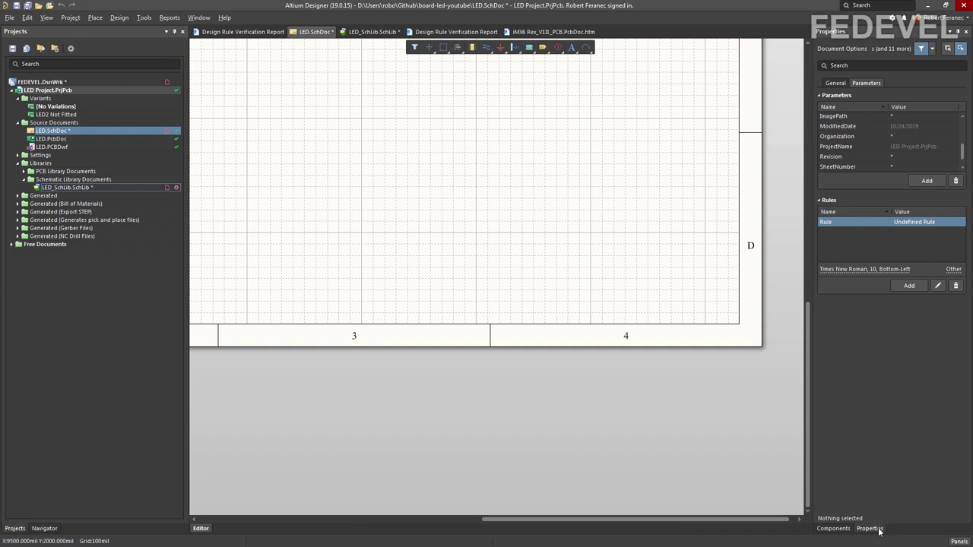
pyautogui.moveTo(964, 161)
pyautogui.mouseDown()
pyautogui.moveTo(964, 134)
pyautogui.moveTo(964, 156)
pyautogui.mouseUp()
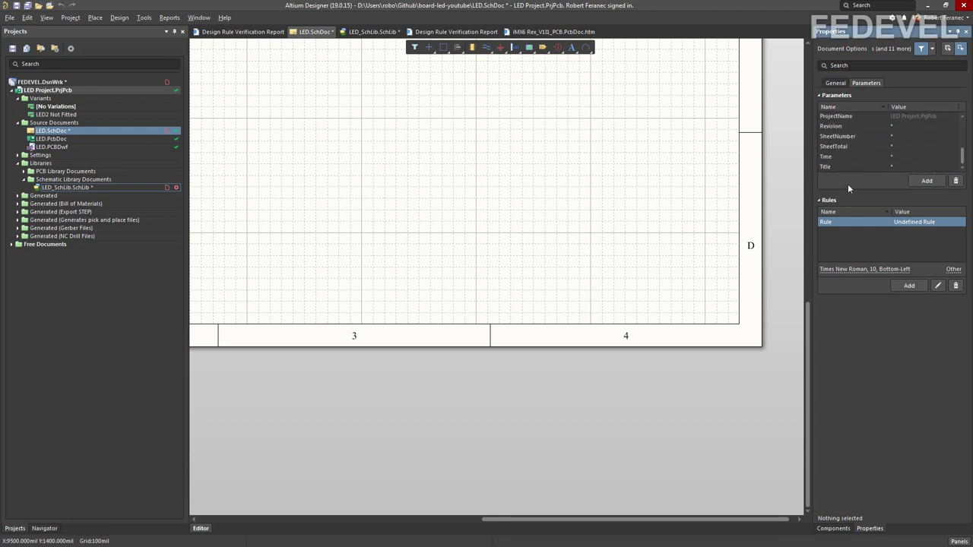
pyautogui.click(845, 135)
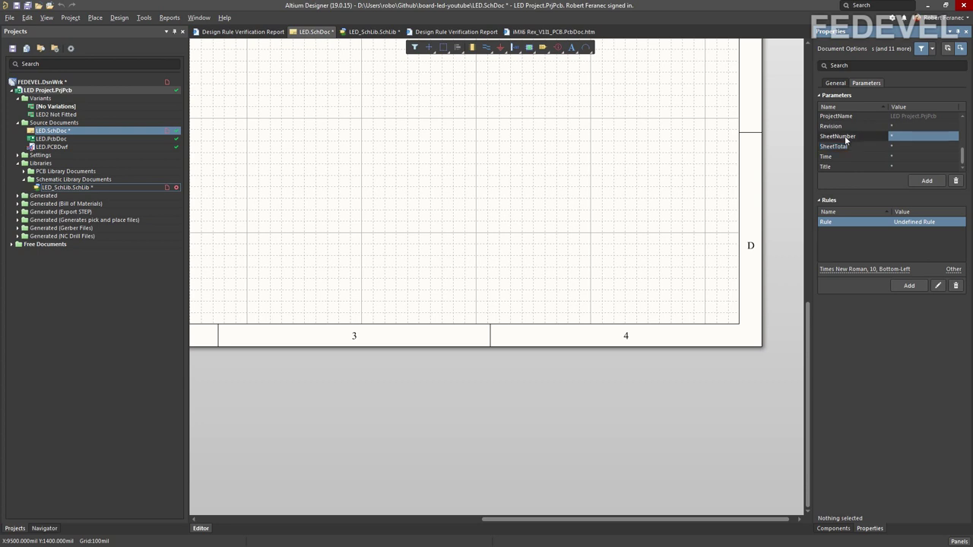
pyautogui.moveTo(963, 158)
pyautogui.mouseDown()
pyautogui.moveTo(966, 122)
pyautogui.moveTo(966, 146)
pyautogui.mouseUp()
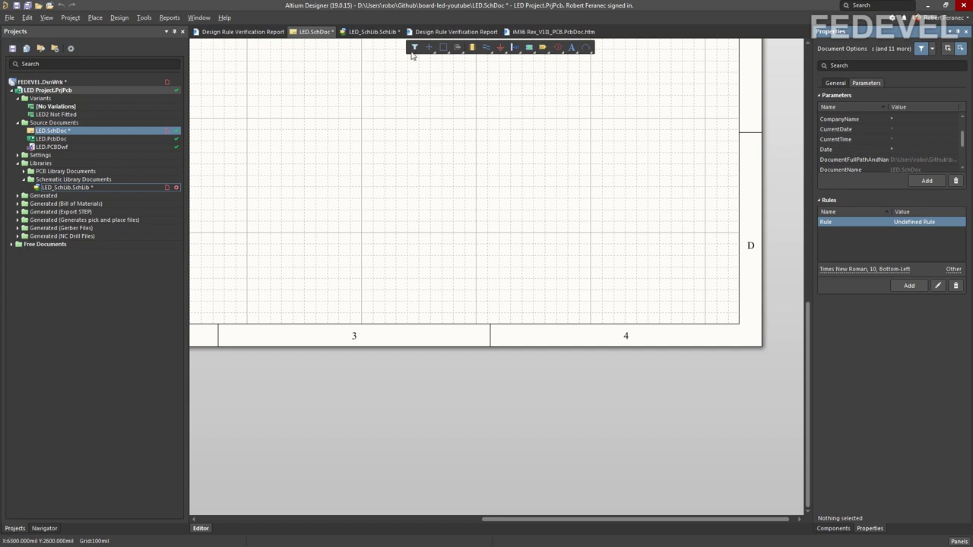
pyautogui.click(369, 32)
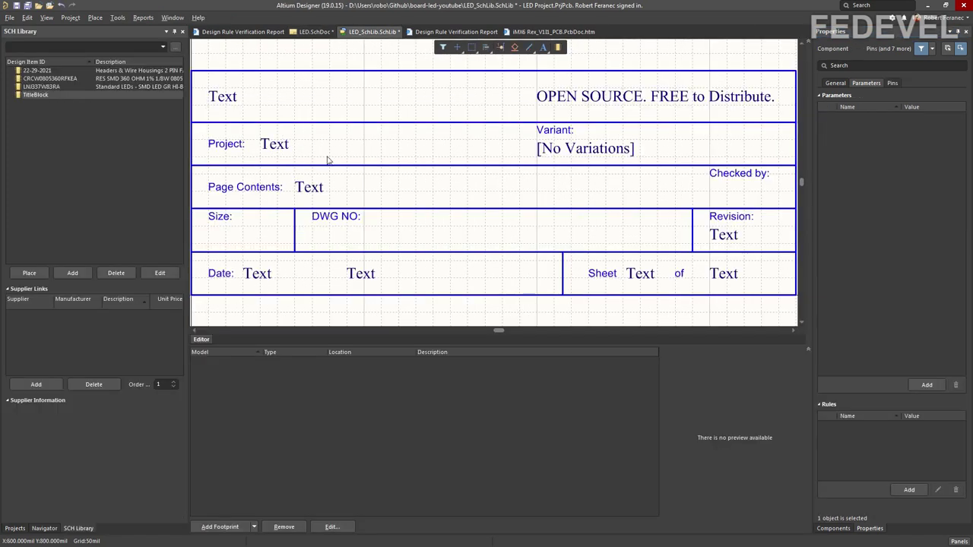
pyautogui.press('g')
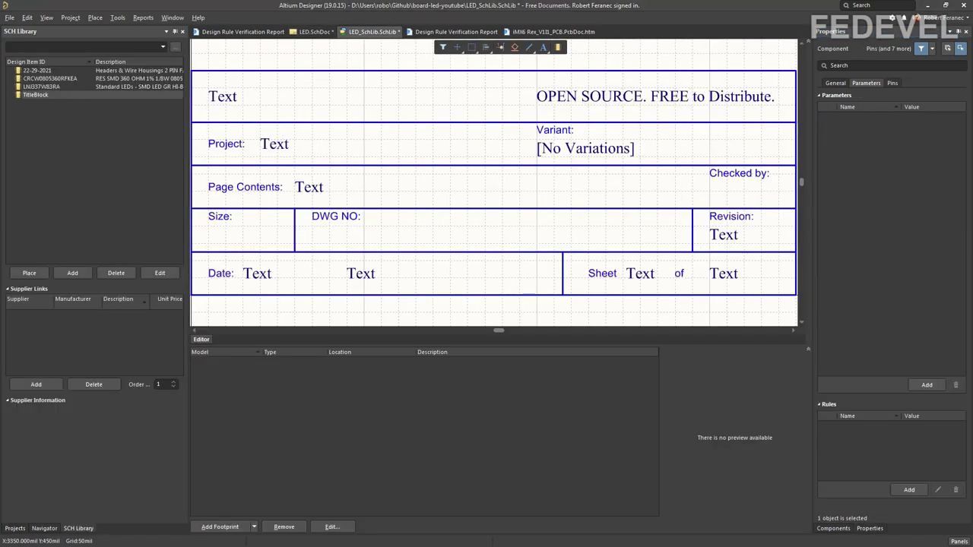
# Step: Set the value string beside Date to =CurrentDate and the one beside Page Contents to =DocumentName
pyautogui.click(258, 273)
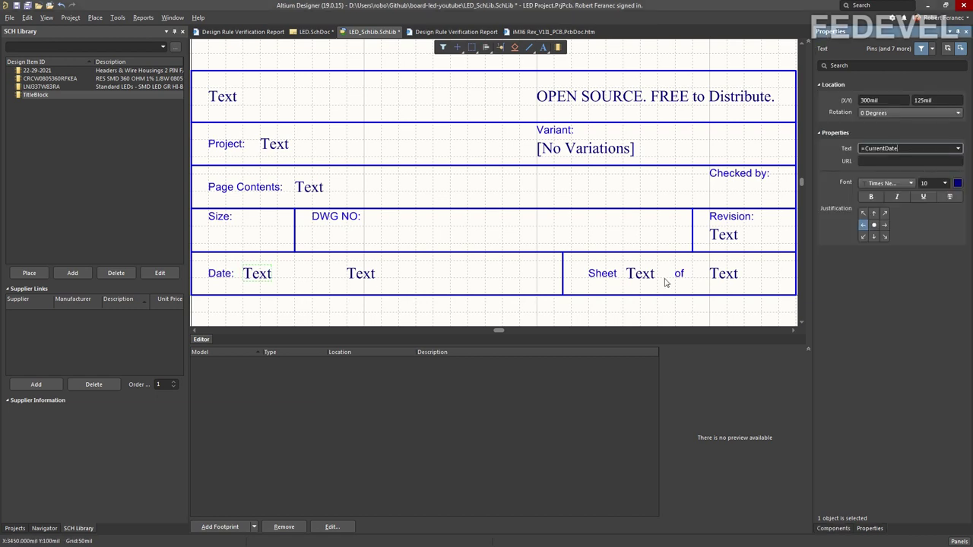
pyautogui.press('Return')
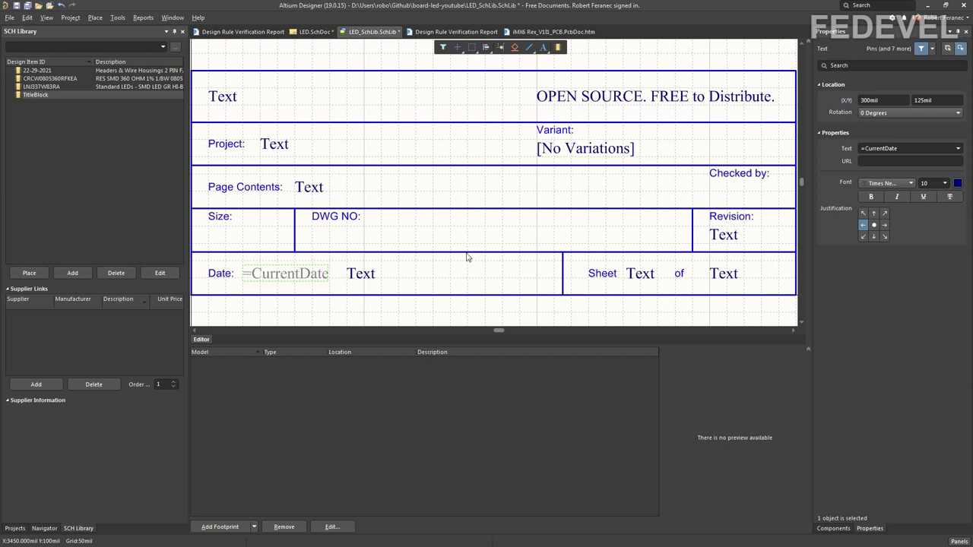
pyautogui.click(311, 188)
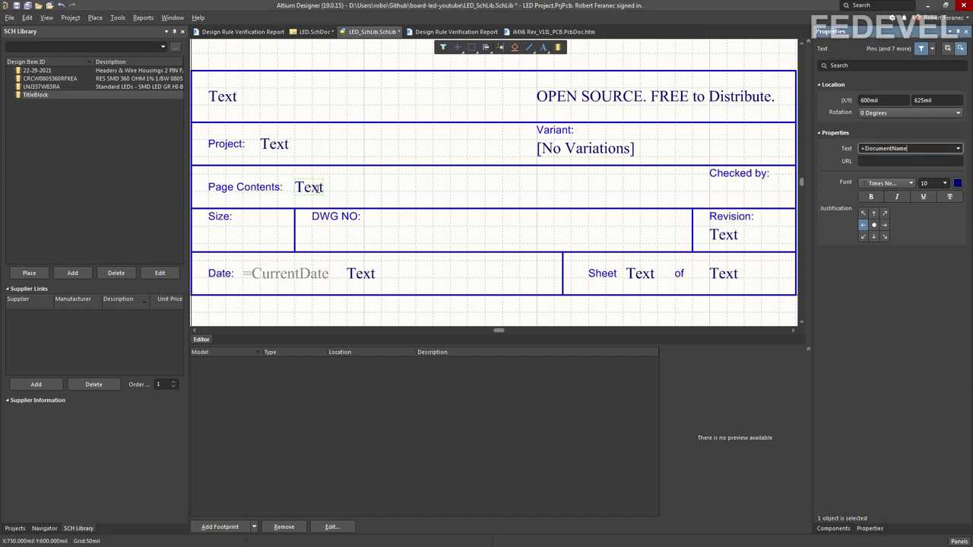
pyautogui.press('Return')
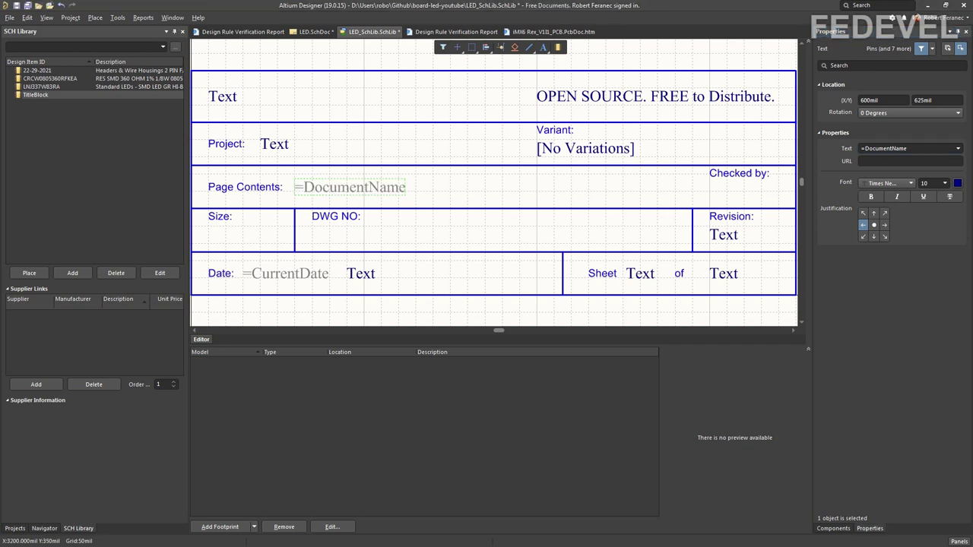
# Step: Set the value string after Sheet to =SheetNumber and the one after "of" to =SheetTotal
pyautogui.click(640, 274)
pyautogui.click(904, 149)
pyautogui.write('=SheetNumber')
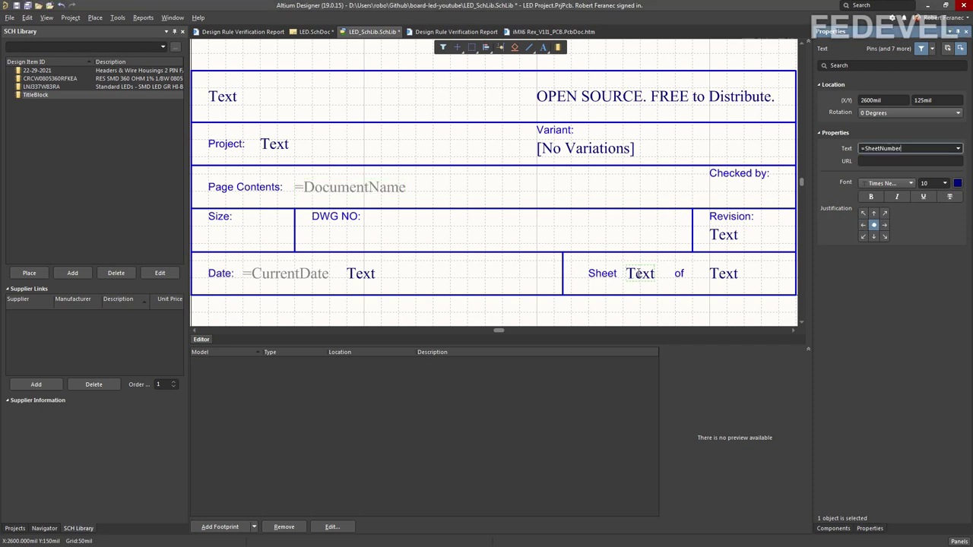
pyautogui.press('Return')
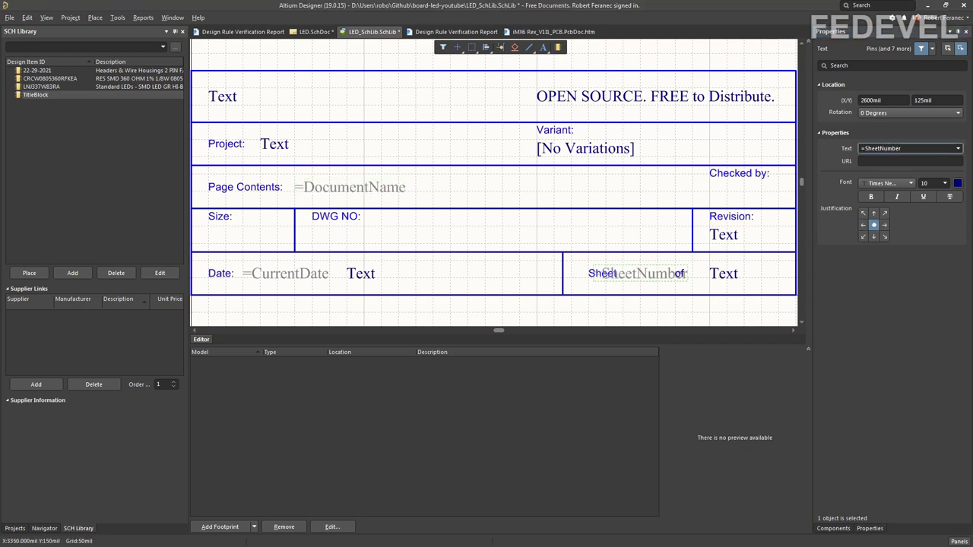
pyautogui.click(729, 279)
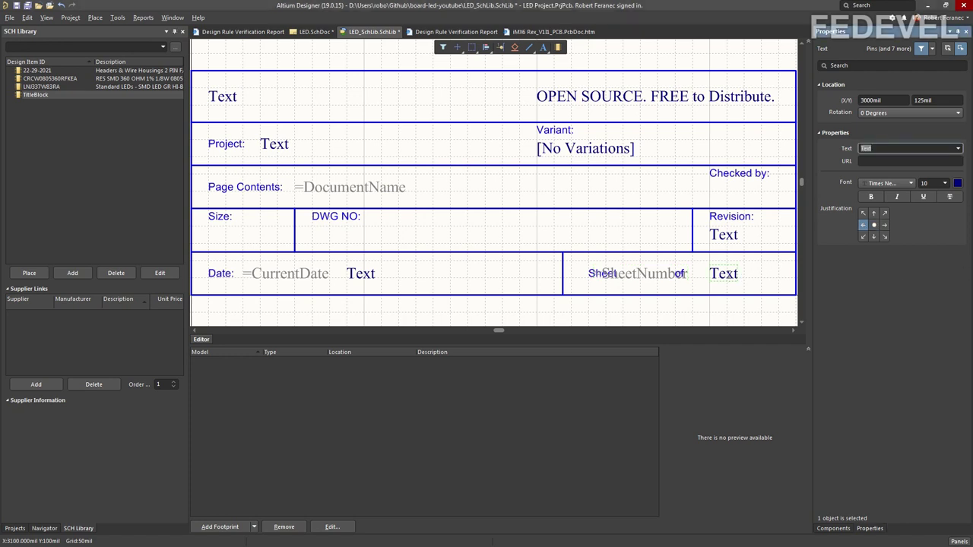
pyautogui.click(874, 148)
pyautogui.write('=SheetTotal')
# Step: Examine the CurrentTime document parameter of LED.SchDoc and the project-level parameters in the project options, and return to the title block library
pyautogui.click(317, 32)
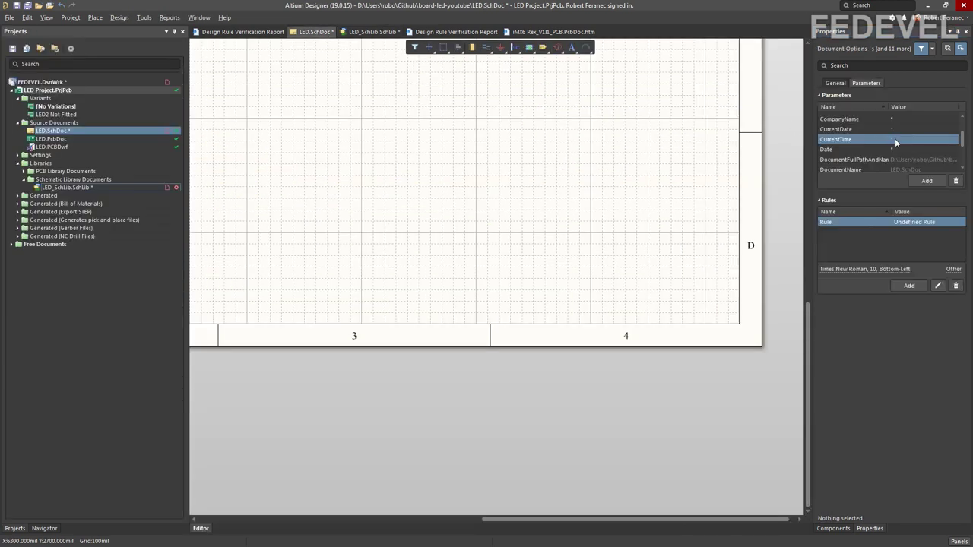
pyautogui.doubleClick(866, 144)
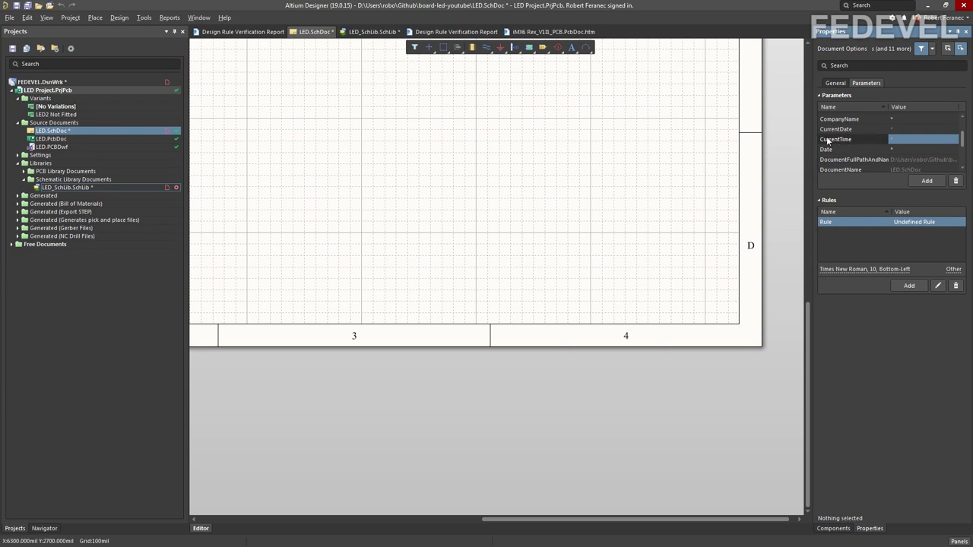
pyautogui.click(373, 32)
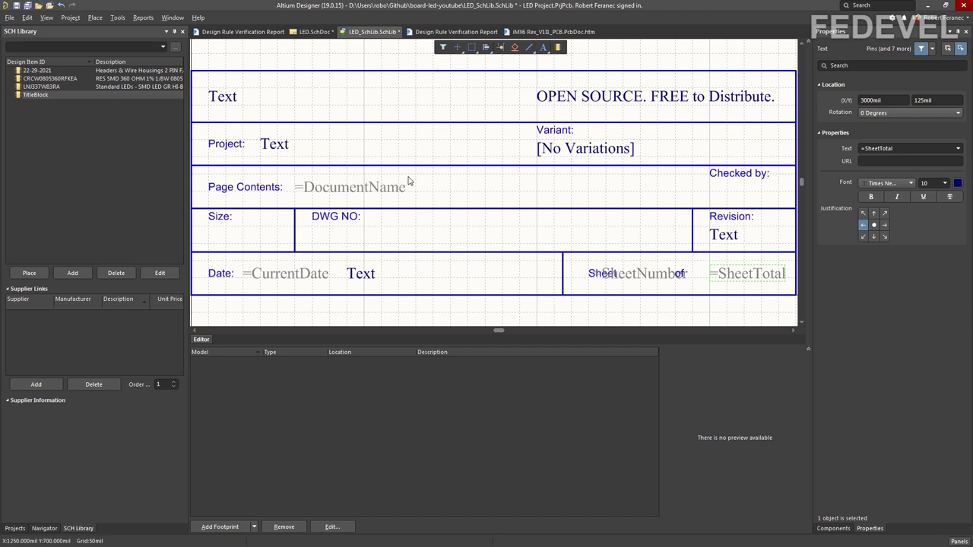
pyautogui.click(311, 34)
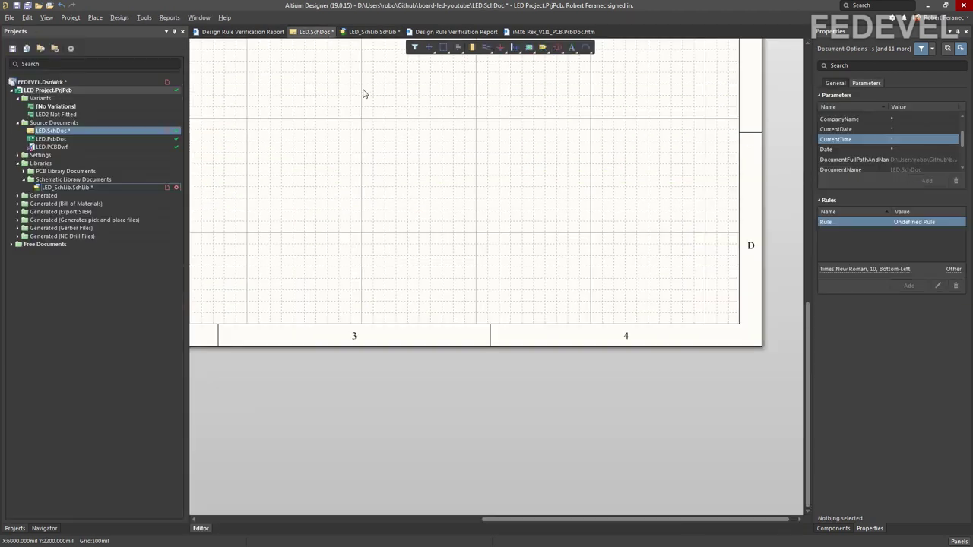
pyautogui.click(69, 18)
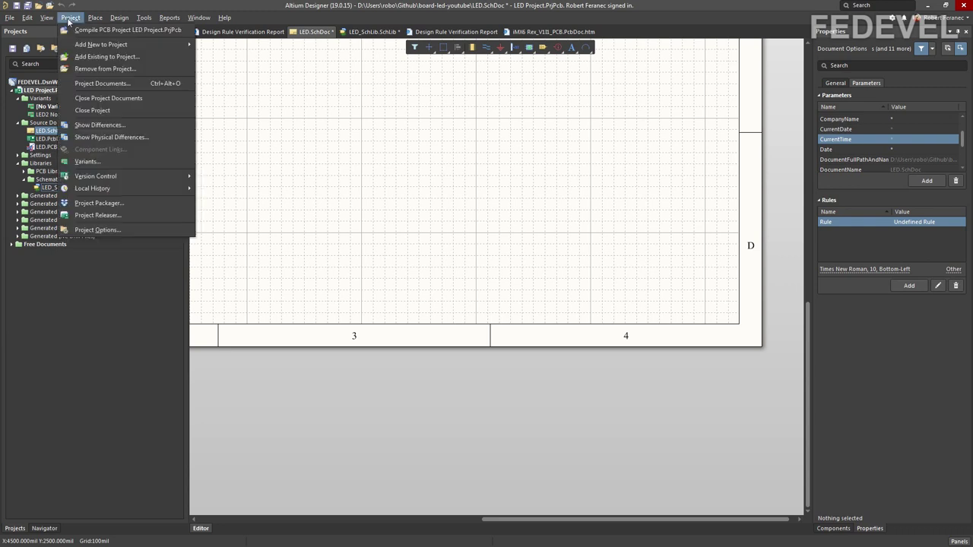
pyautogui.click(90, 232)
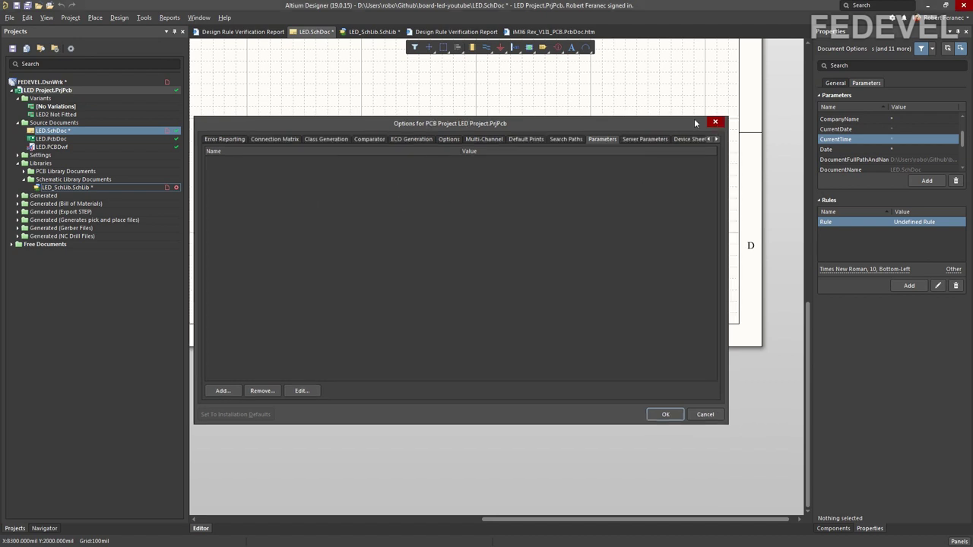
pyautogui.click(718, 119)
pyautogui.click(371, 32)
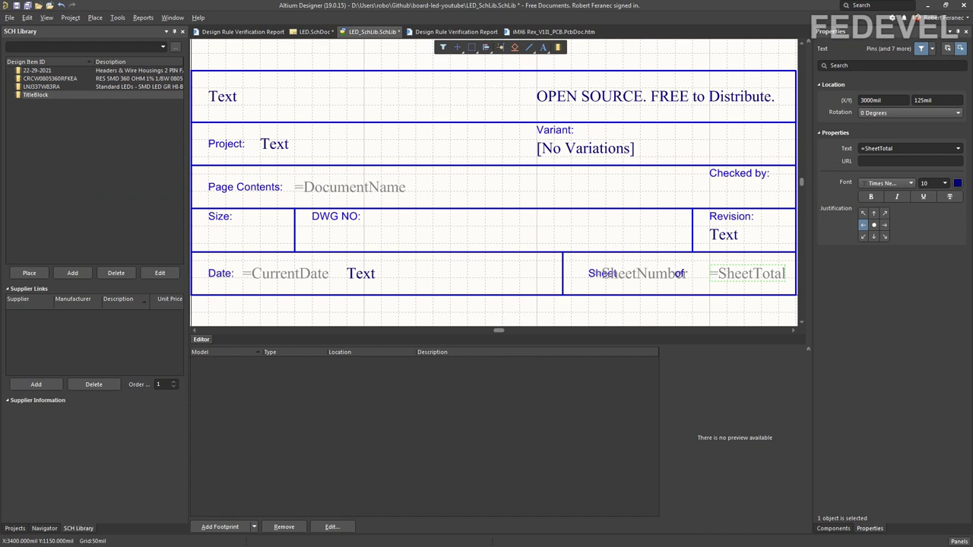
# Step: Set the first value string in the top row to =Company and the one beside Project to =Project
pyautogui.click(228, 98)
pyautogui.press('g')
pyautogui.press('Return')
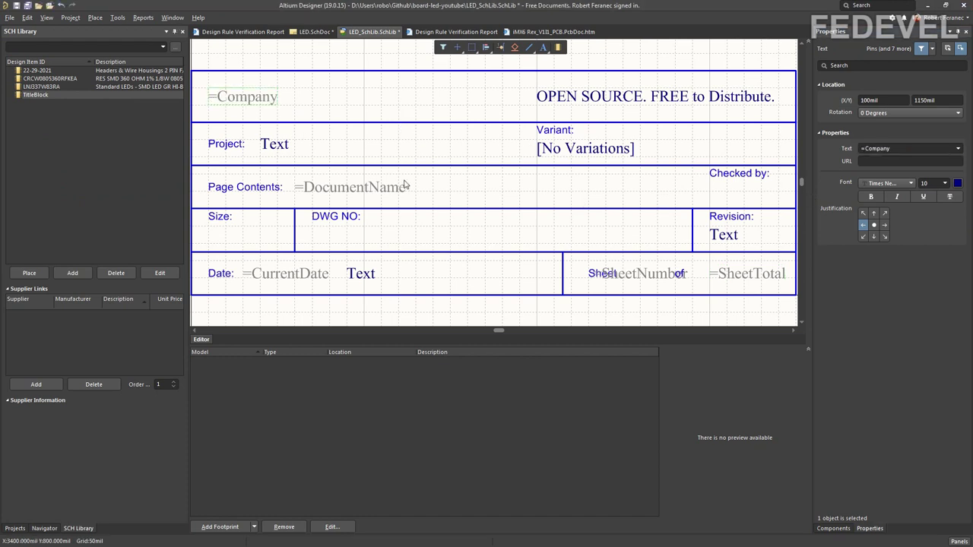
pyautogui.click(279, 151)
pyautogui.write('=Project')
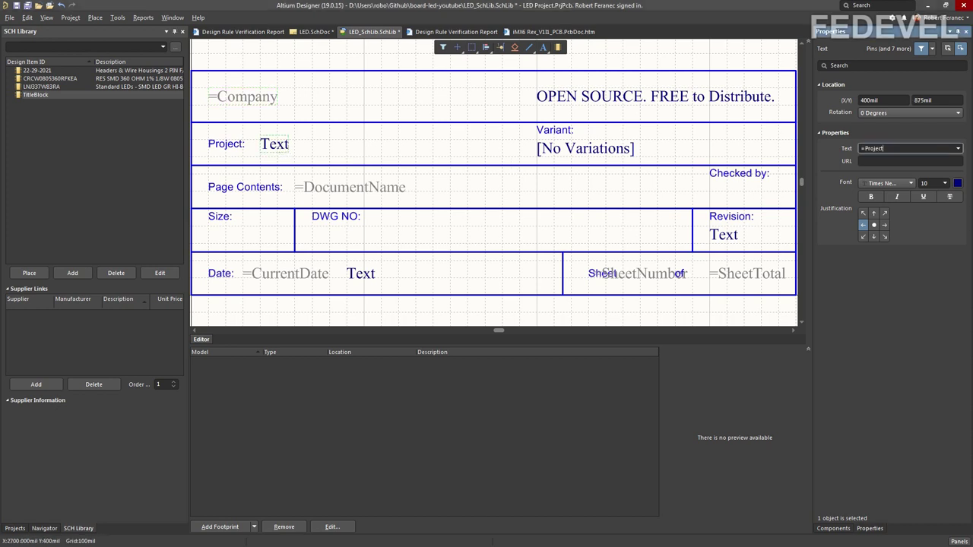
pyautogui.press('Return')
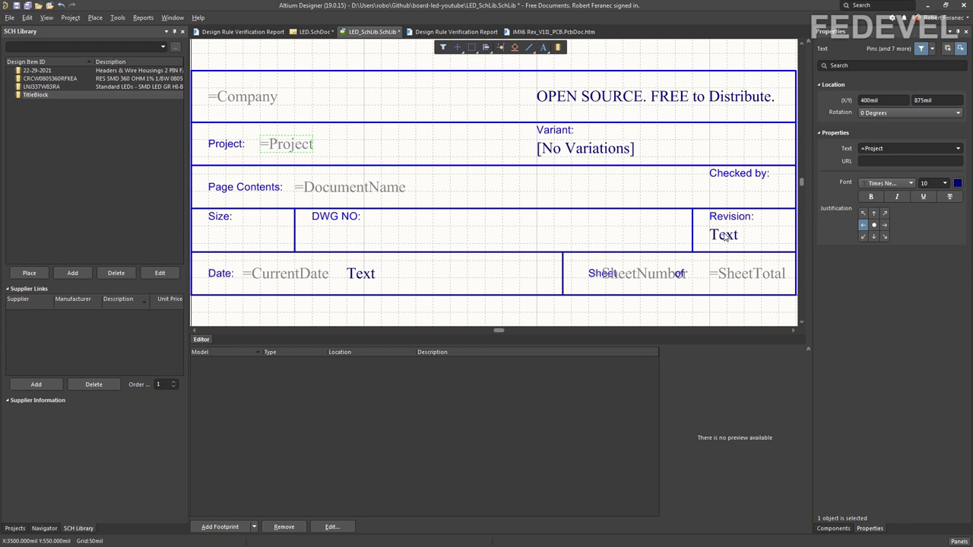
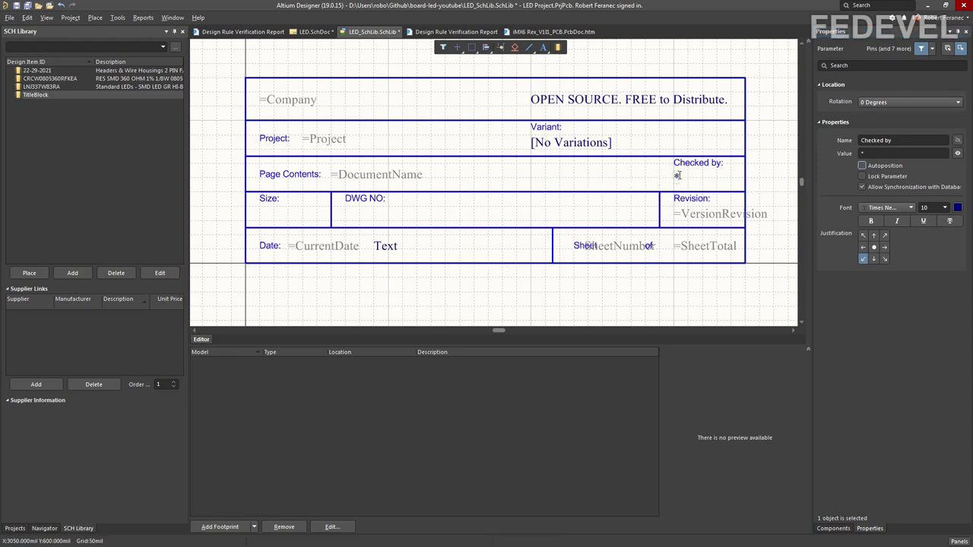
# Step: Set the value of the Checked by parameter to "-"
pyautogui.click(875, 165)
pyautogui.write('-')
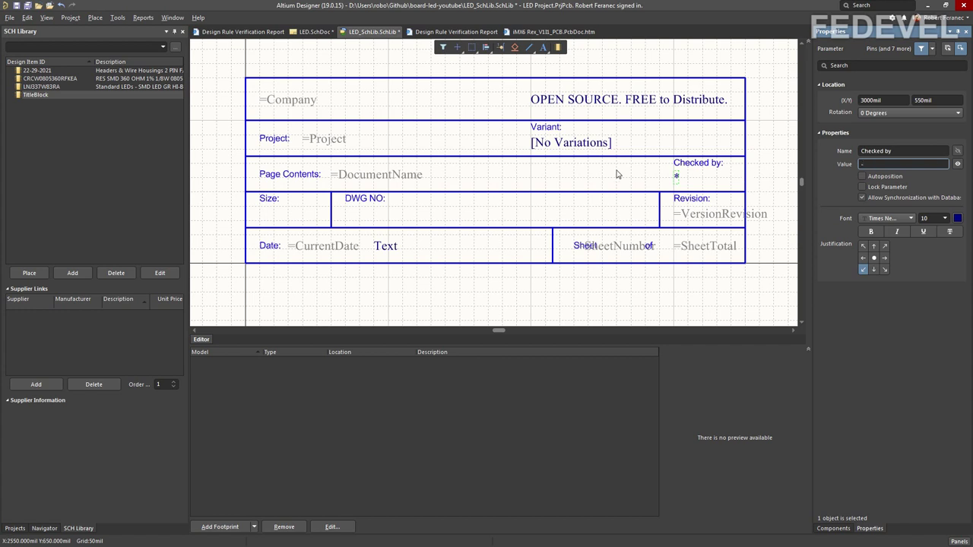
pyautogui.click(608, 174)
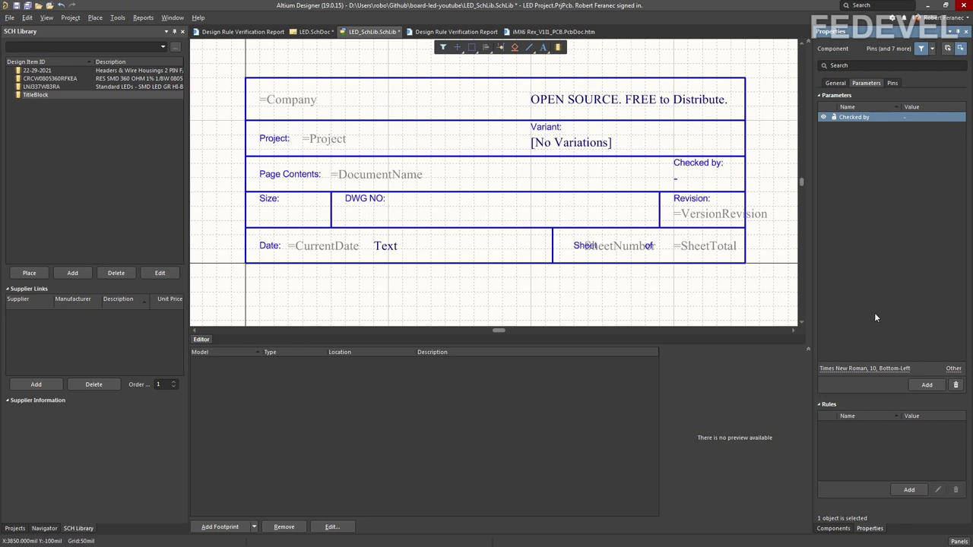
# Step: Add a visible Size parameter with value "-" and place it below the Size label at about X 100 mil, Y 300 mil
pyautogui.click(927, 385)
pyautogui.click(876, 130)
pyautogui.write('Size')
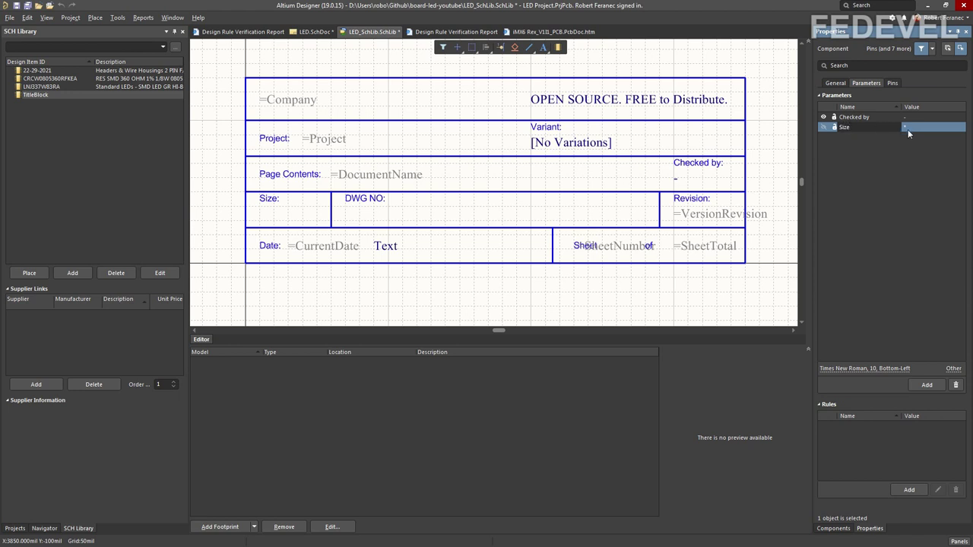
pyautogui.click(908, 130)
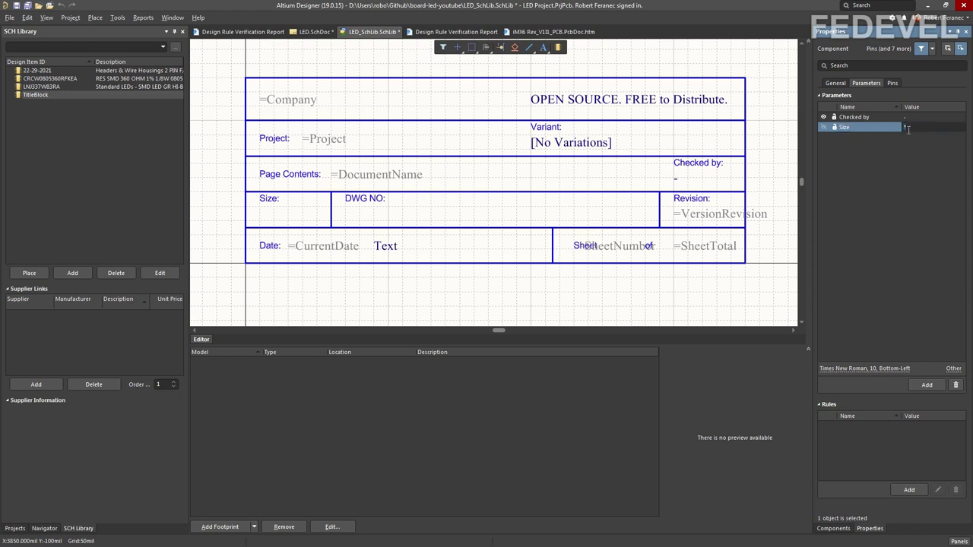
pyautogui.click(824, 128)
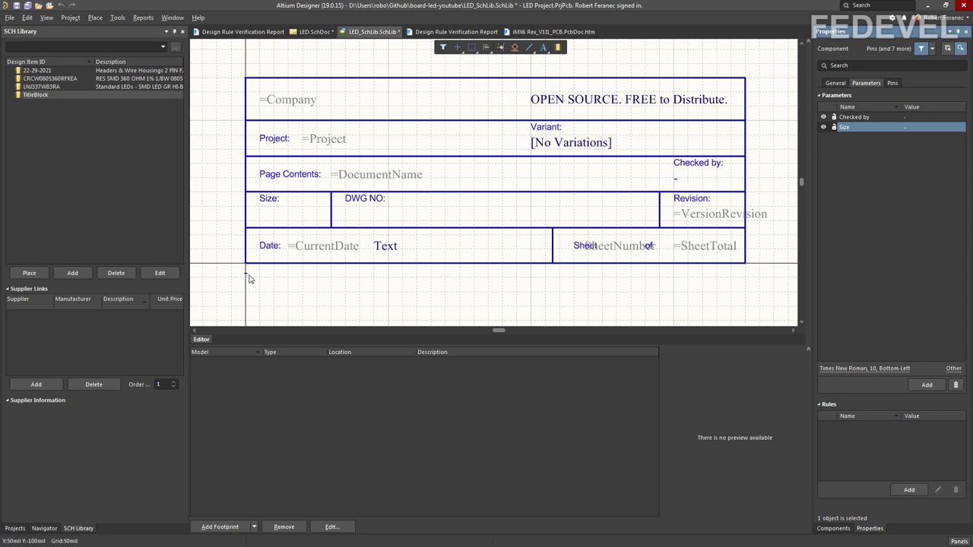
pyautogui.moveTo(247, 266); pyautogui.dragTo(263, 222)
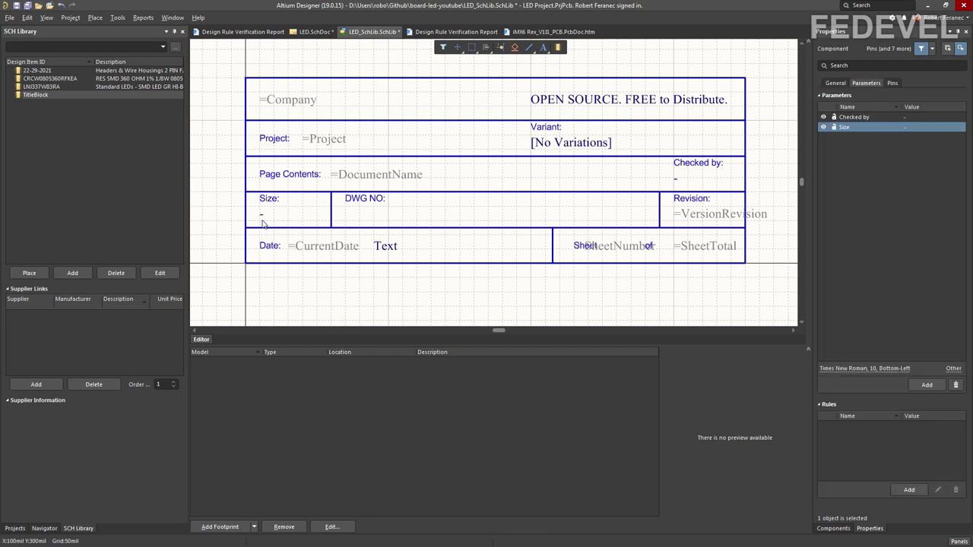
# Step: Add a visible DWG NO parameter with value "-" and place it below the DWG NO label at about X 700 mil, Y 300 mil
pyautogui.click(924, 385)
pyautogui.click(854, 128)
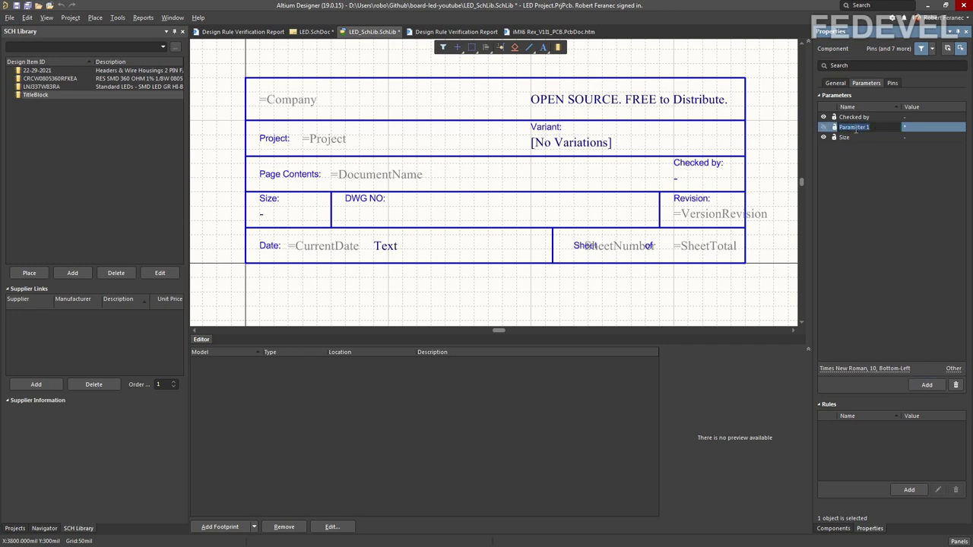
pyautogui.write('DWG NO')
pyautogui.click(921, 129)
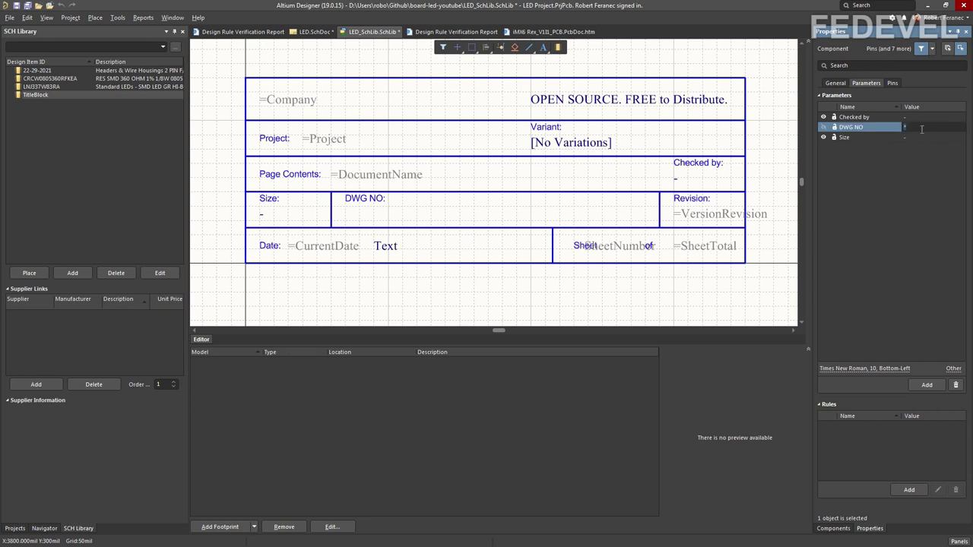
pyautogui.click(823, 131)
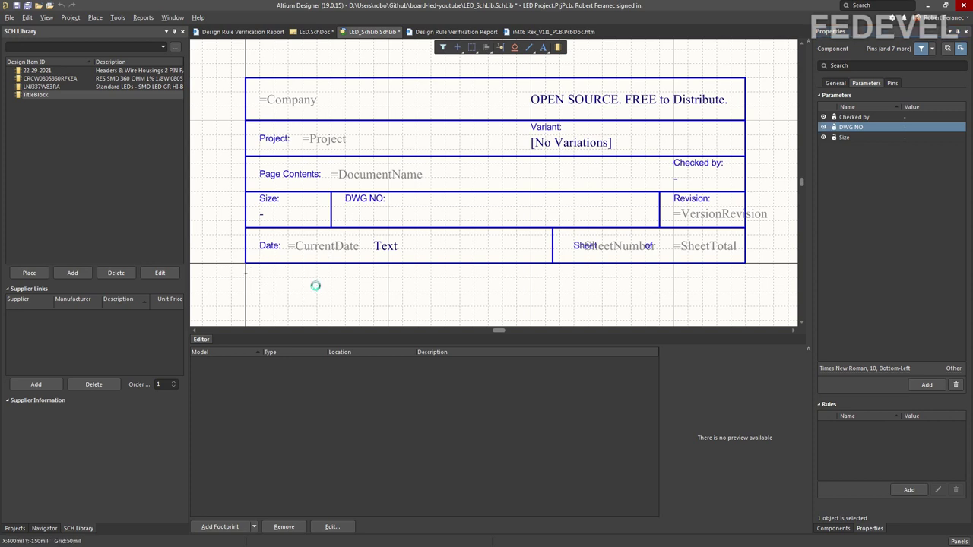
pyautogui.click(346, 213)
pyautogui.click(835, 83)
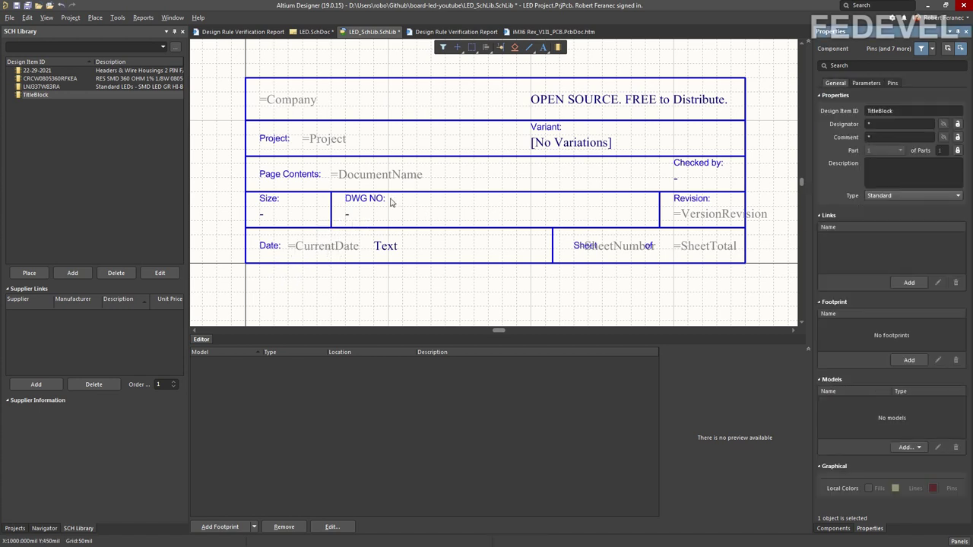
# Step: Turn off Autoposition for the DWG NO and Size parameter values
pyautogui.click(347, 214)
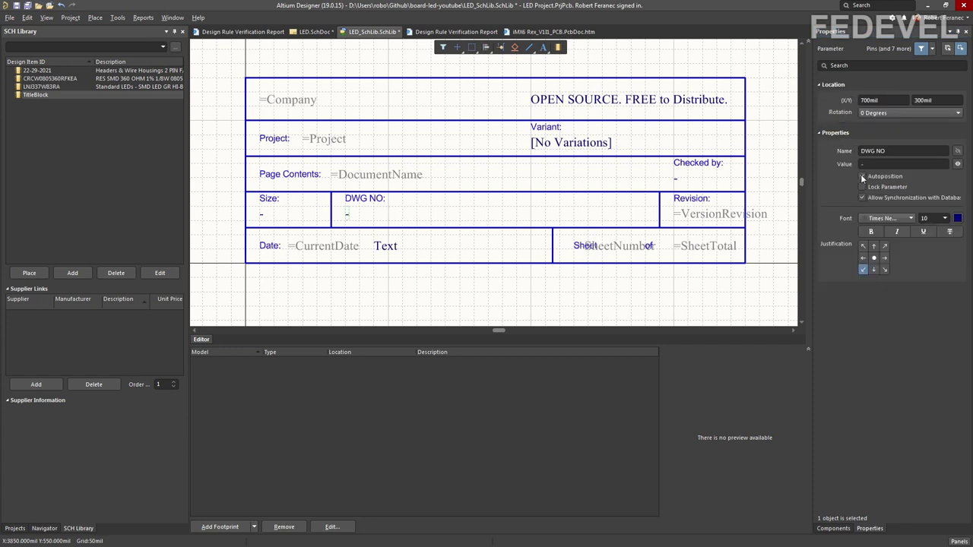
pyautogui.click(862, 177)
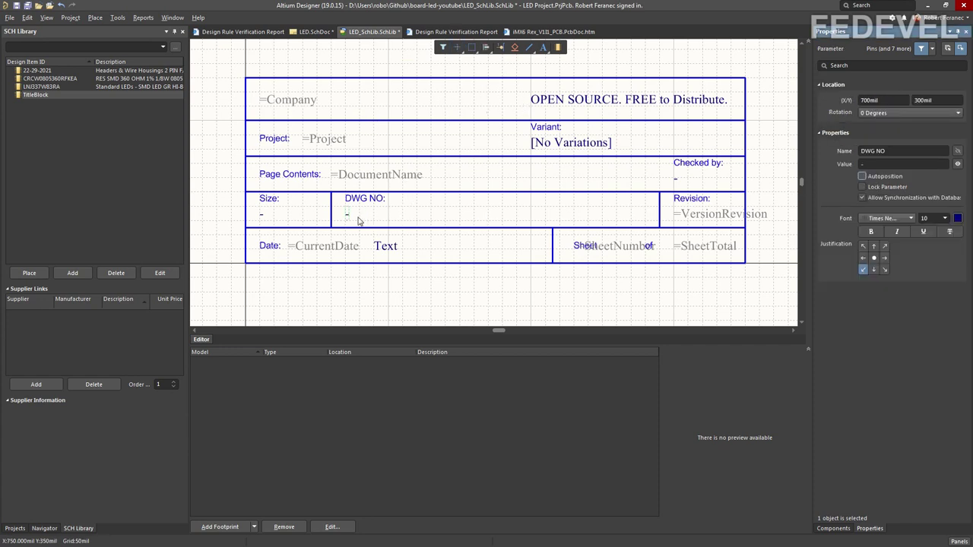
pyautogui.click(262, 216)
pyautogui.click(859, 177)
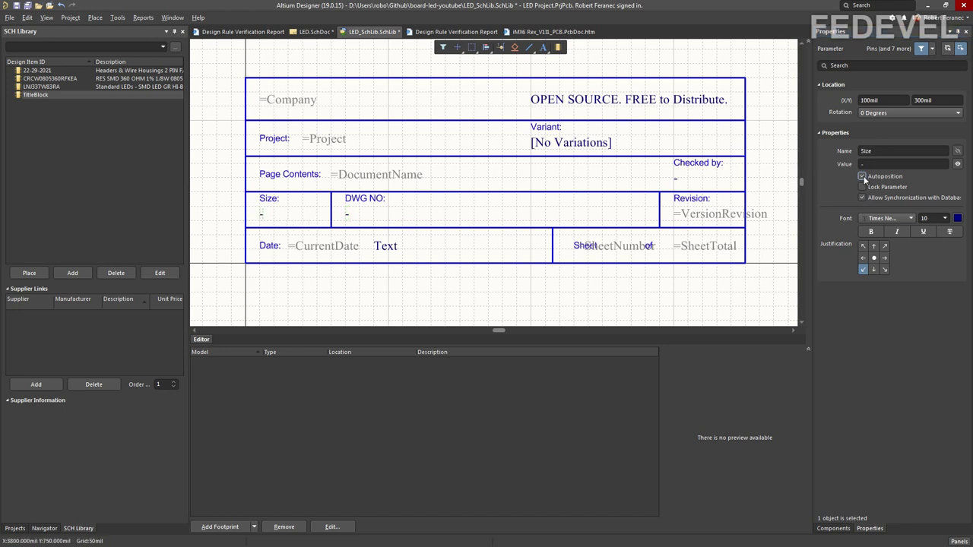
pyautogui.click(863, 176)
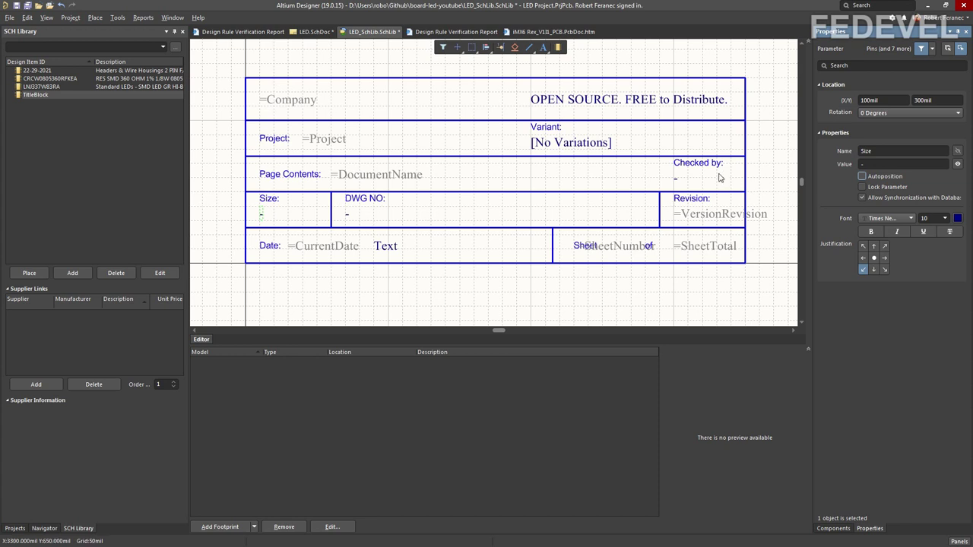
pyautogui.click(391, 61)
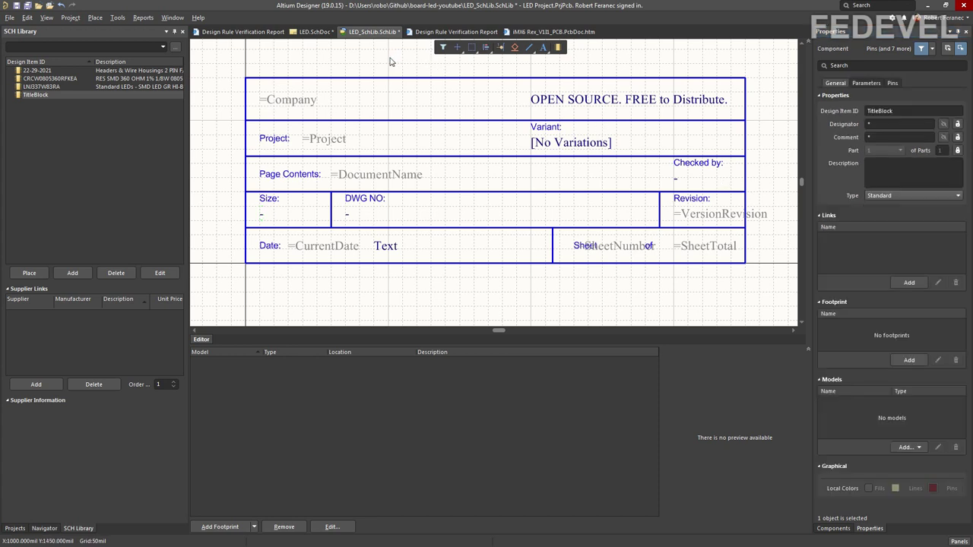
# Step: Set the remaining placeholder string after the current date in the title block's lowest row to =DesignedByURL
pyautogui.click(46, 18)
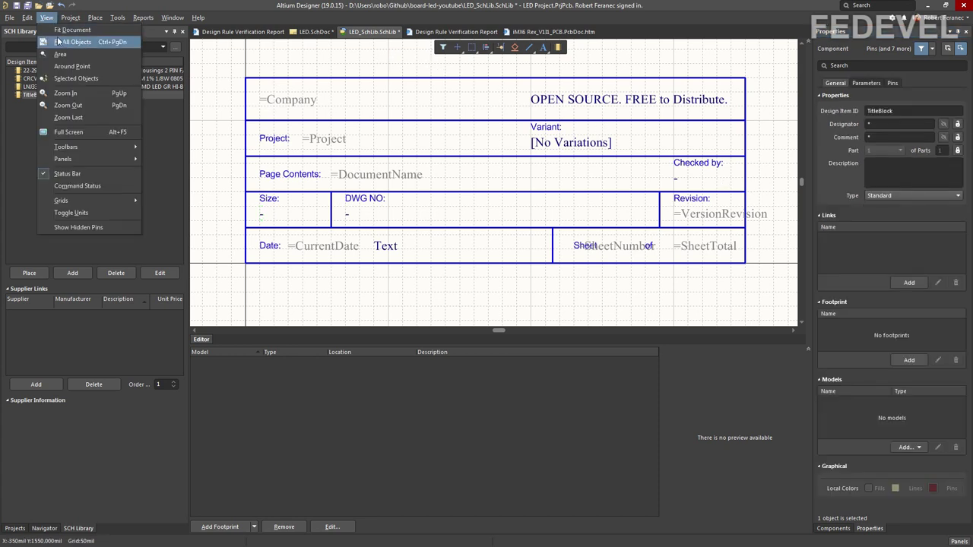
pyautogui.click(73, 41)
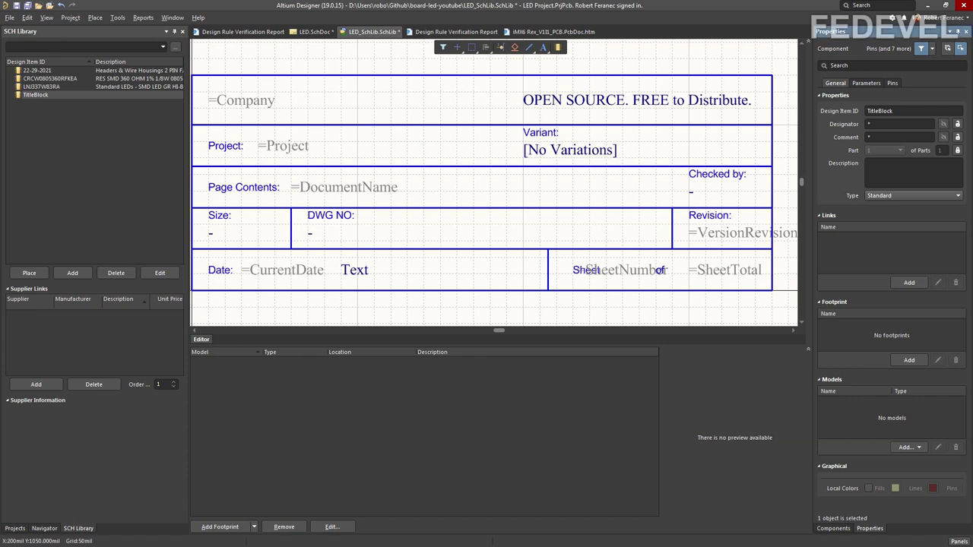
pyautogui.click(355, 272)
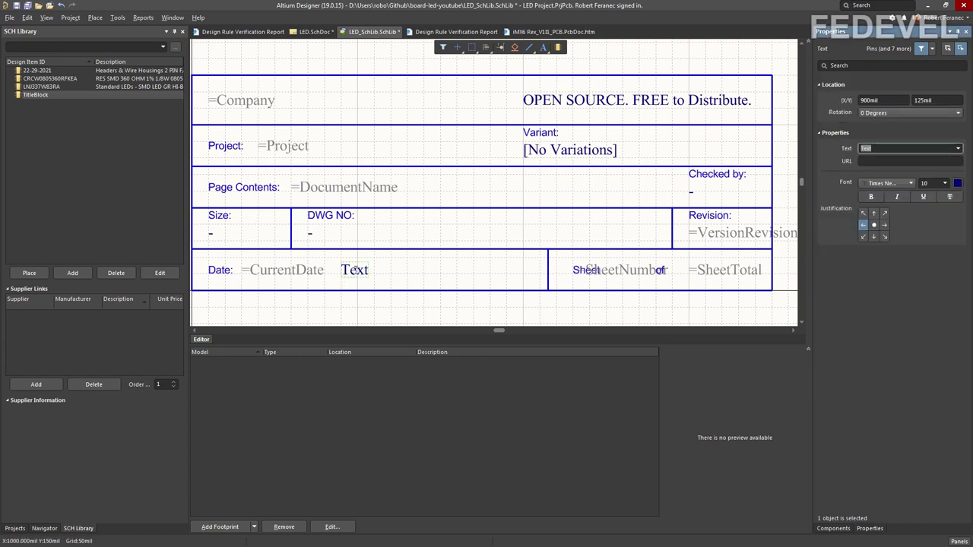
pyautogui.write('=DesignedByURL')
pyautogui.press('Return')
pyautogui.click(477, 233)
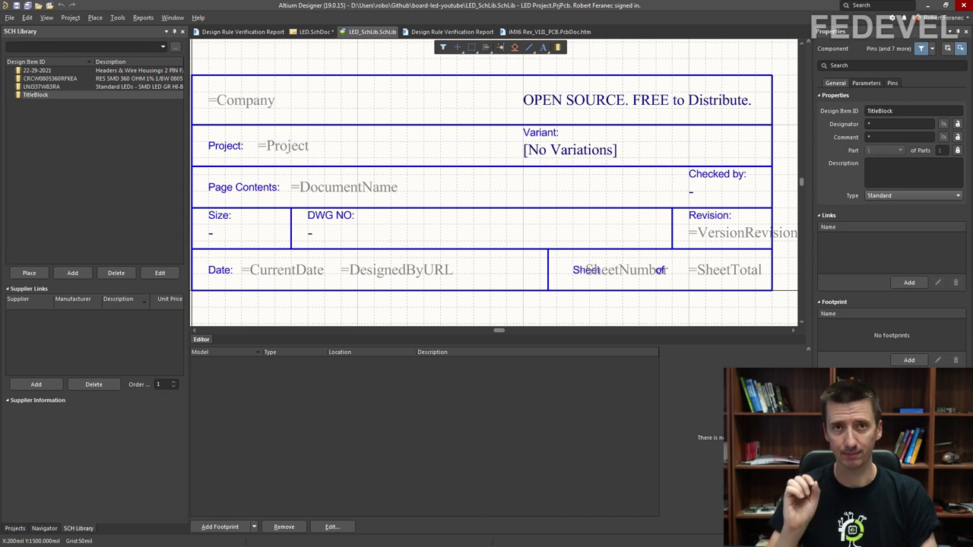
# Step: Set the TitleBlock component's type to Graphical and its description to "Standard Title Block", and save the library
pyautogui.click(879, 197)
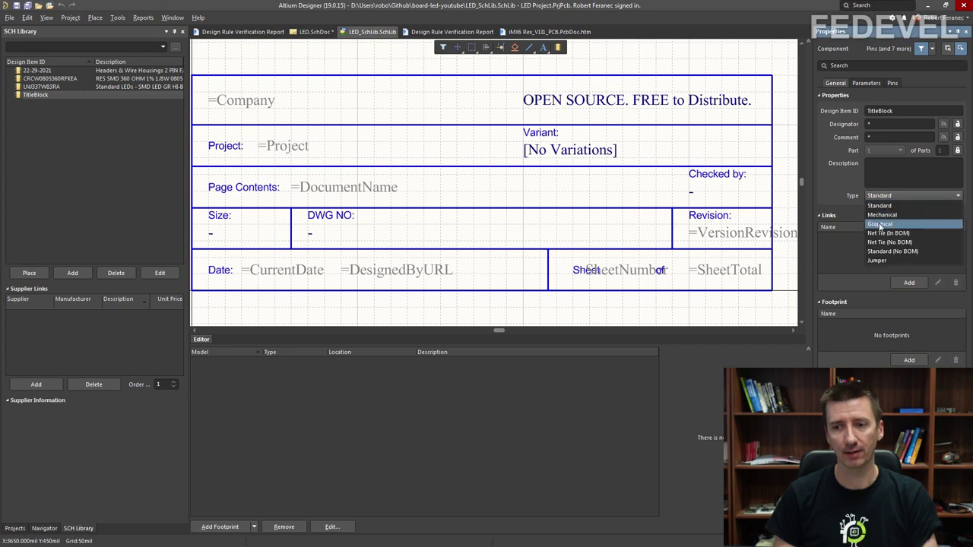
pyautogui.click(880, 224)
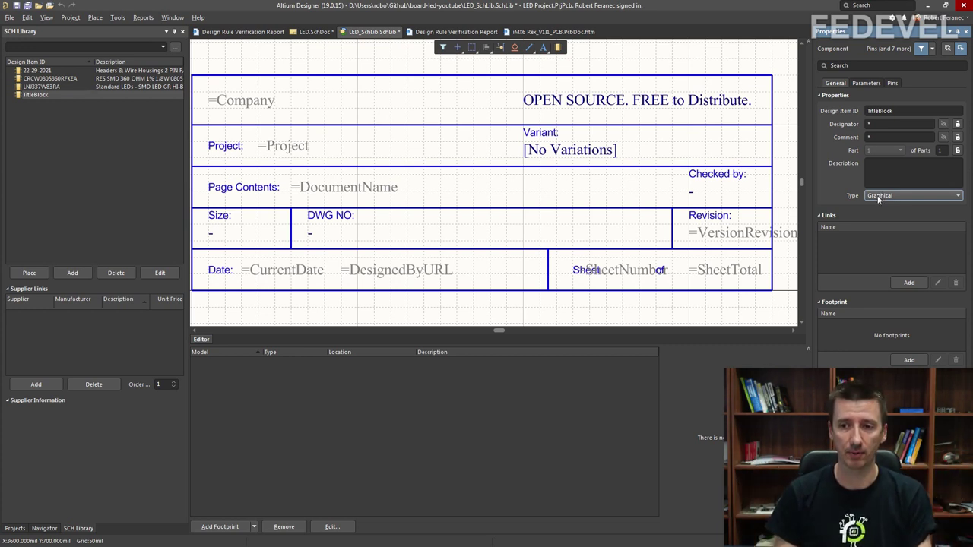
pyautogui.click(876, 166)
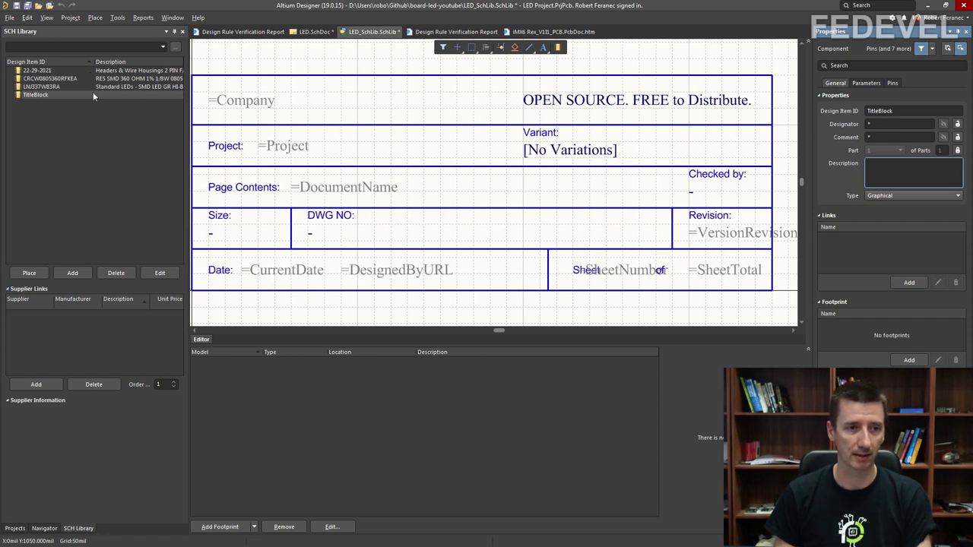
pyautogui.write('Standard Title Block')
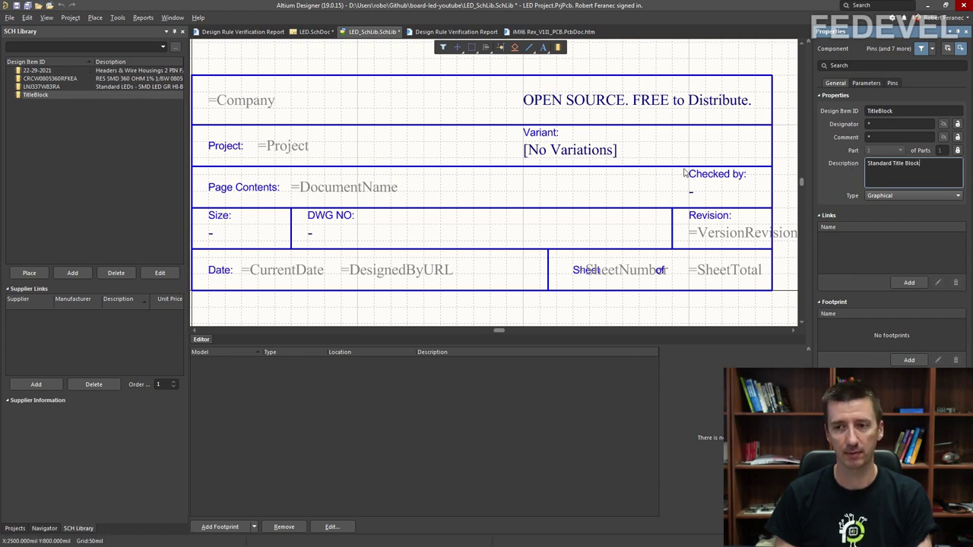
pyautogui.click(407, 92)
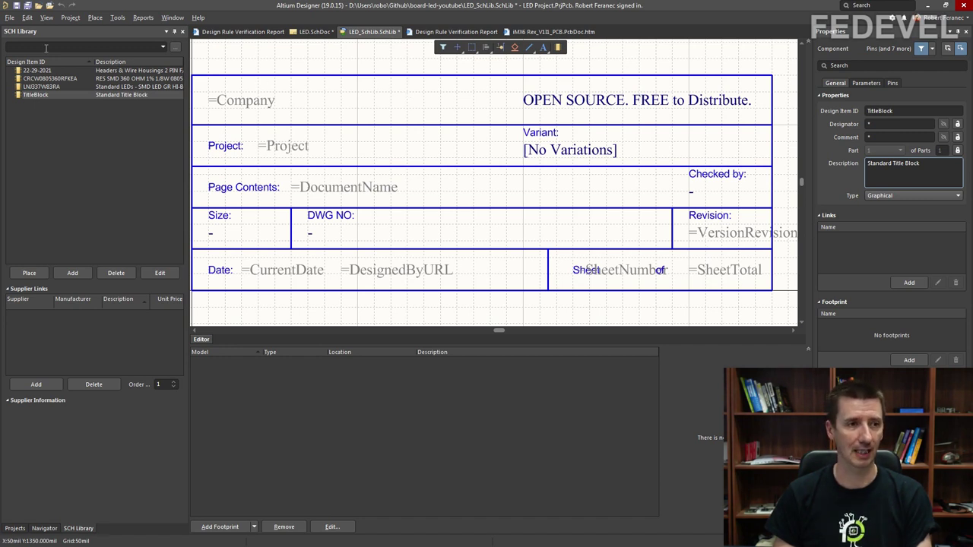
pyautogui.click(16, 5)
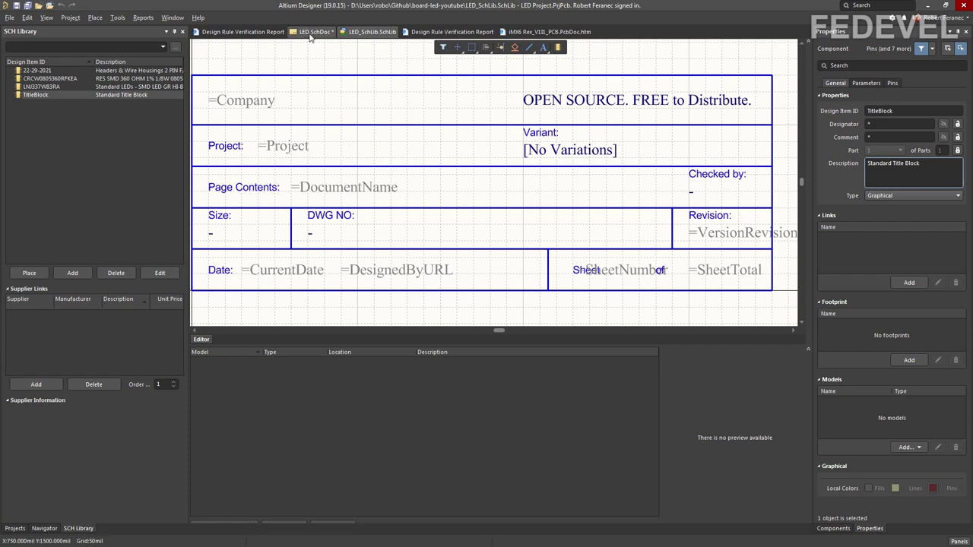
# Step: Switch to LED.SchDoc and leave the standard Title Block turned off in the sheet's page options
pyautogui.click(310, 33)
pyautogui.keyDown('ctrl'); pyautogui.scroll(-3, 447, 170); pyautogui.keyUp('ctrl')
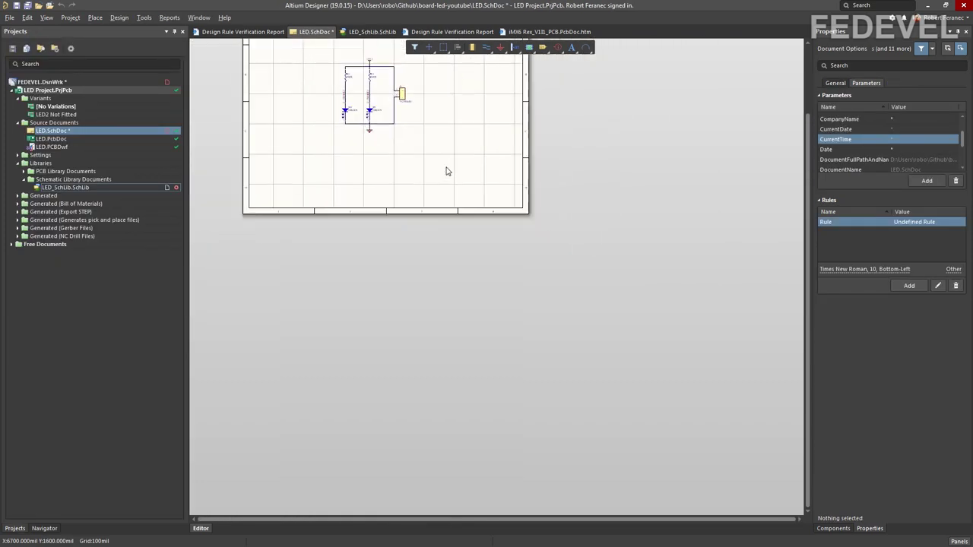
pyautogui.keyDown('ctrl'); pyautogui.scroll(2, 447, 170); pyautogui.keyUp('ctrl')
pyautogui.scroll(1, 458, 165)
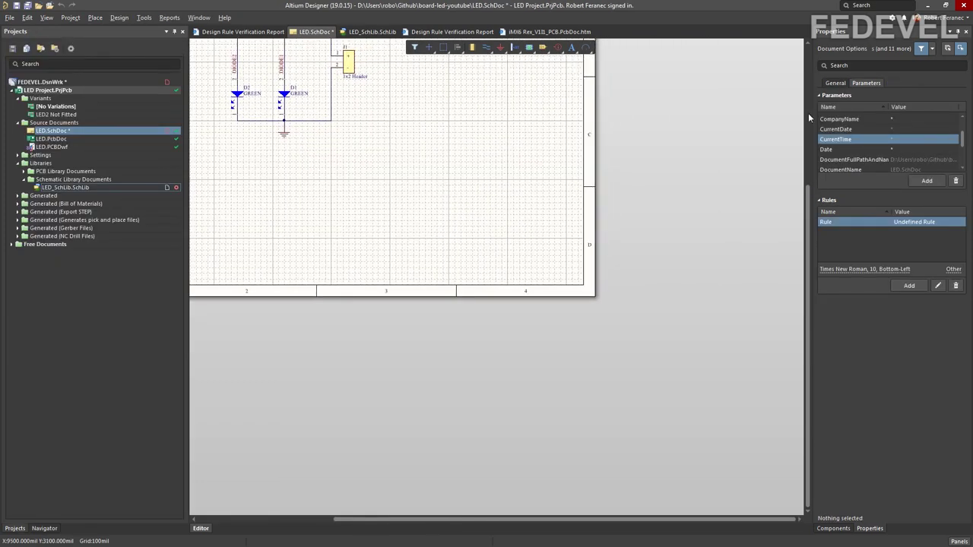
pyautogui.click(839, 85)
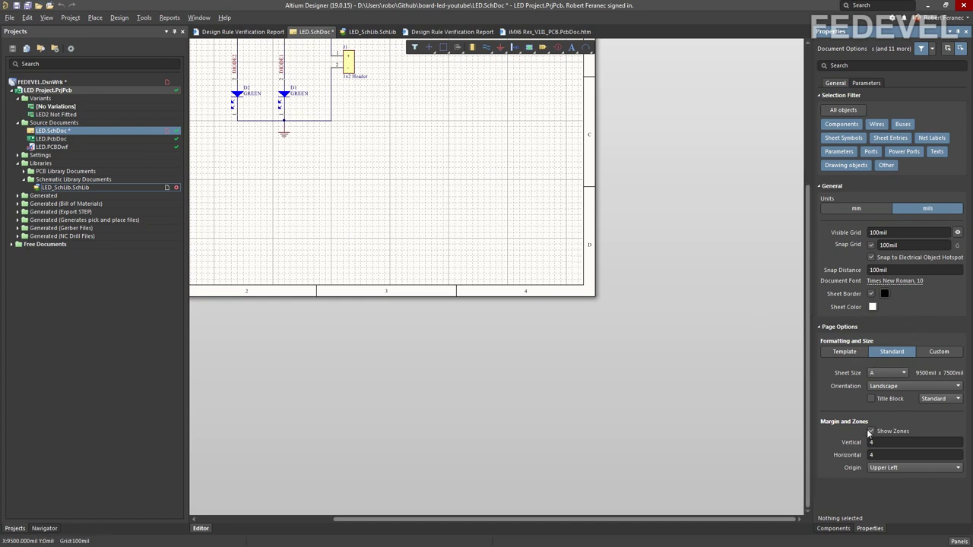
pyautogui.click(871, 400)
pyautogui.click(871, 399)
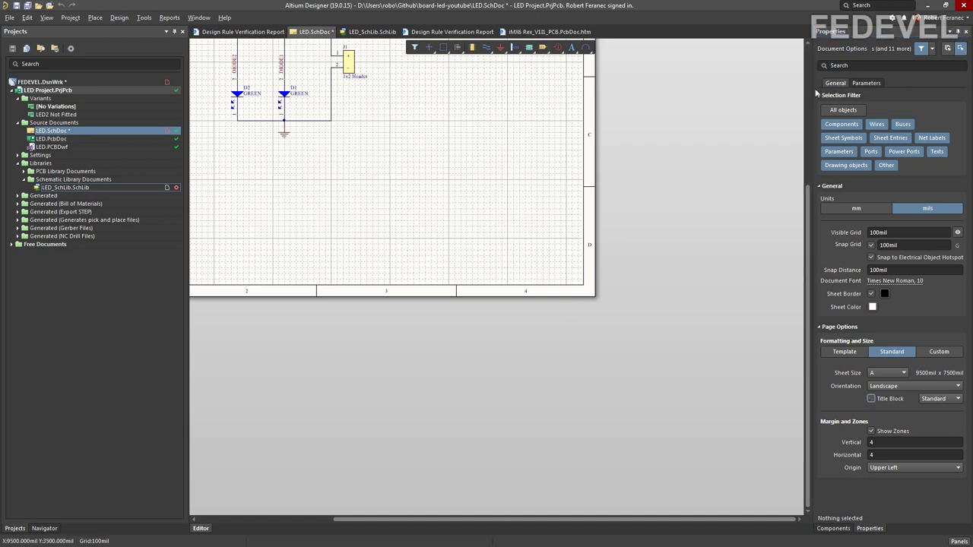
# Step: Show the components of the LED_SchLib.SchLib library for placement
pyautogui.click(833, 528)
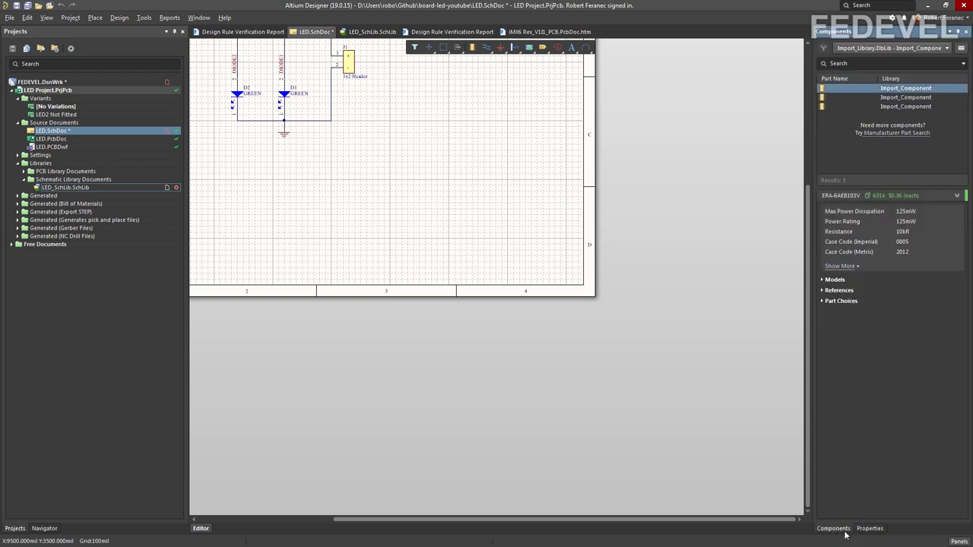
pyautogui.click(960, 541)
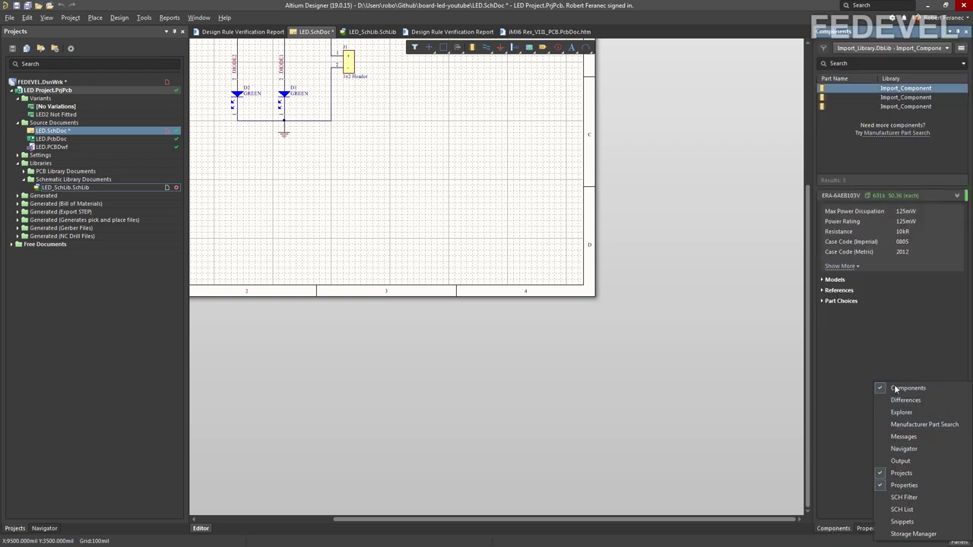
pyautogui.click(855, 48)
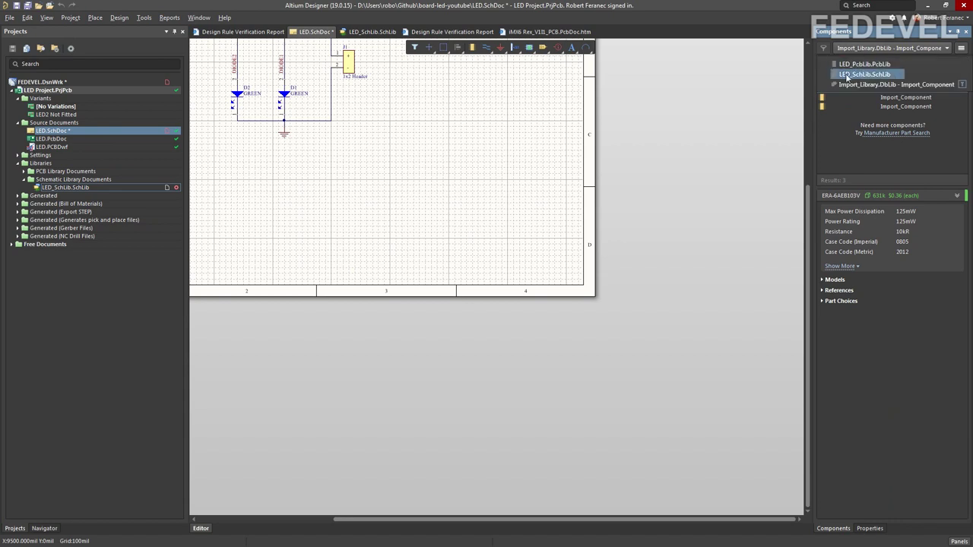
pyautogui.click(857, 74)
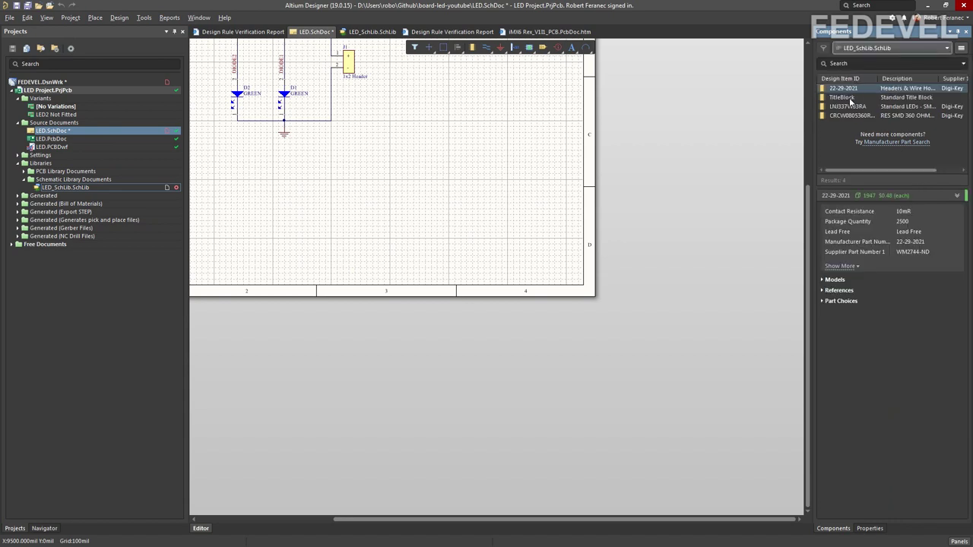
# Step: Place the TitleBlock component on LED.SchDoc at X 5800mil, Y 200mil, flush with the sheet's lower-right border corner
pyautogui.click(851, 99)
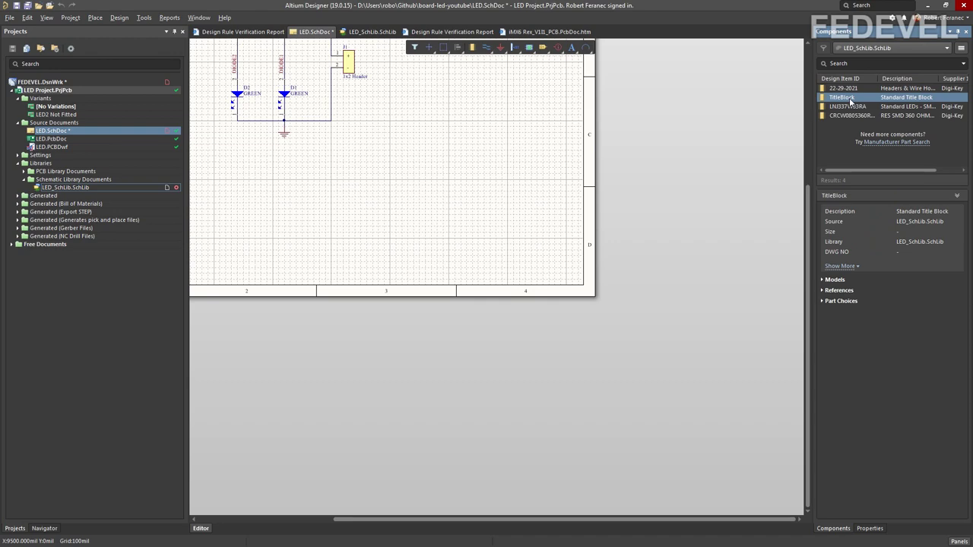
pyautogui.rightClick(850, 99)
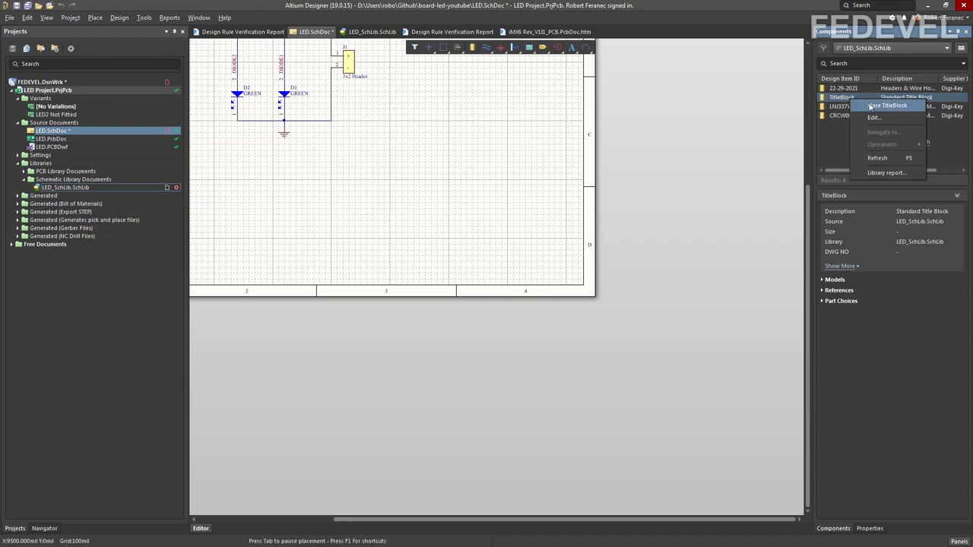
pyautogui.click(870, 106)
pyautogui.keyDown('ctrl'); pyautogui.scroll(5, 426, 267); pyautogui.keyUp('ctrl')
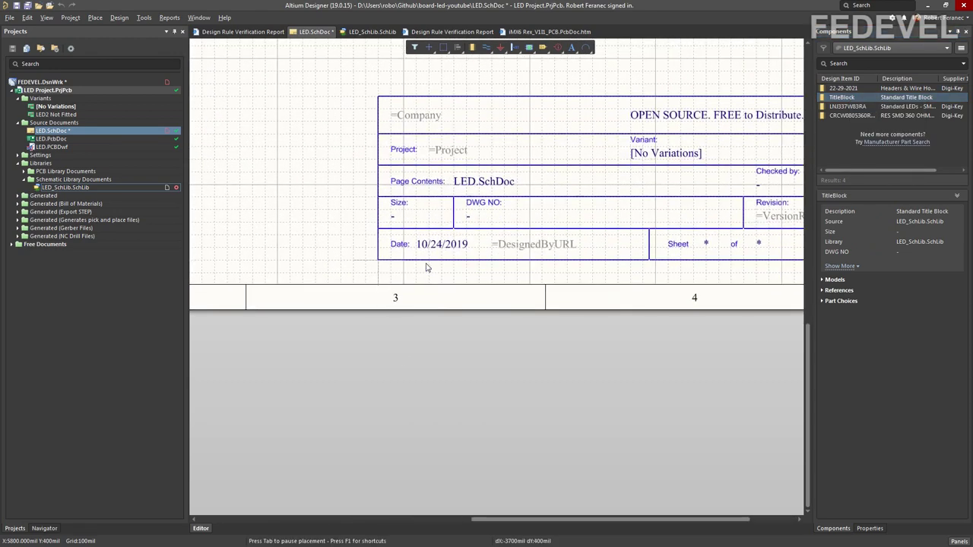
pyautogui.keyDown('ctrl'); pyautogui.scroll(-2, 426, 266); pyautogui.keyUp('ctrl')
pyautogui.click(425, 279)
pyautogui.press('Escape')
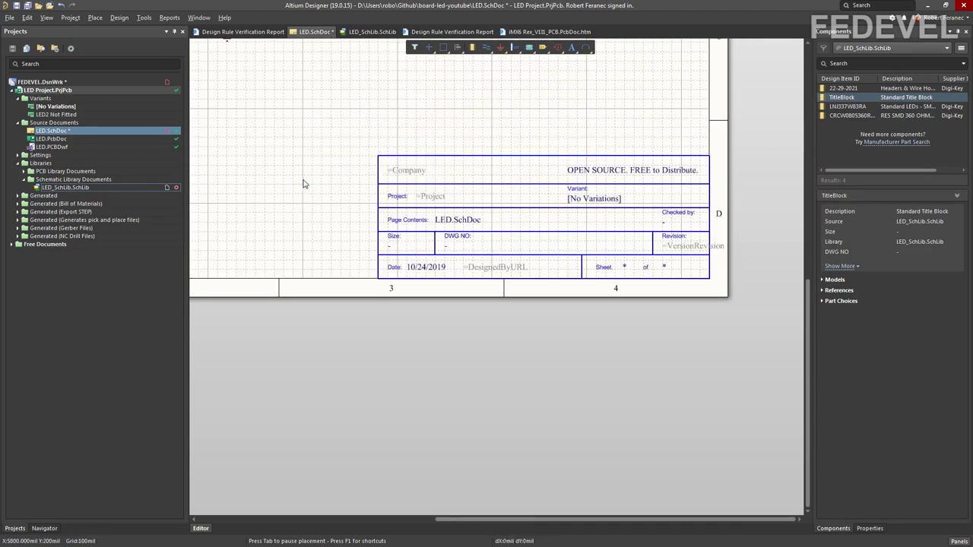
pyautogui.keyDown('ctrl'); pyautogui.scroll(1, 535, 216); pyautogui.keyUp('ctrl')
pyautogui.keyDown('ctrl'); pyautogui.scroll(2, 535, 215); pyautogui.keyUp('ctrl')
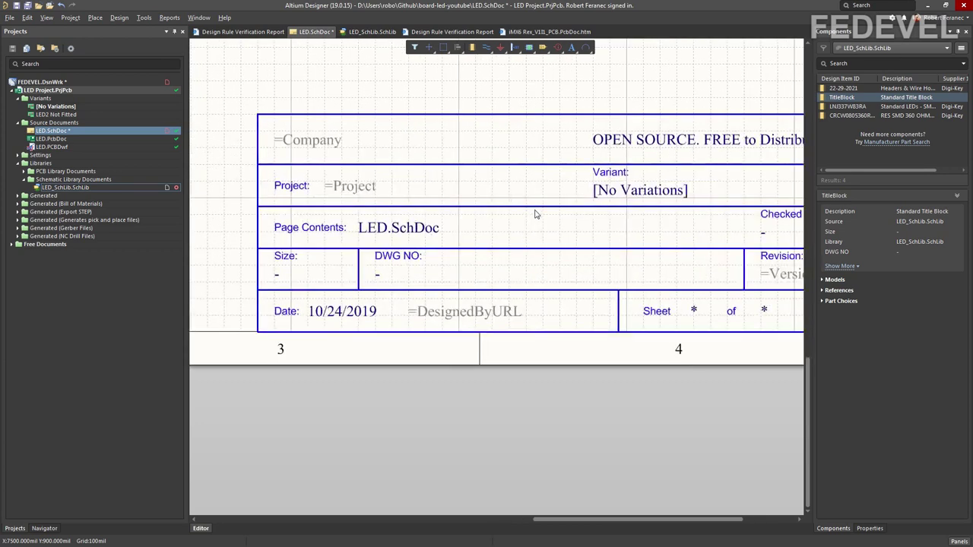
pyautogui.keyDown('ctrl'); pyautogui.scroll(-1, 516, 219); pyautogui.keyUp('ctrl')
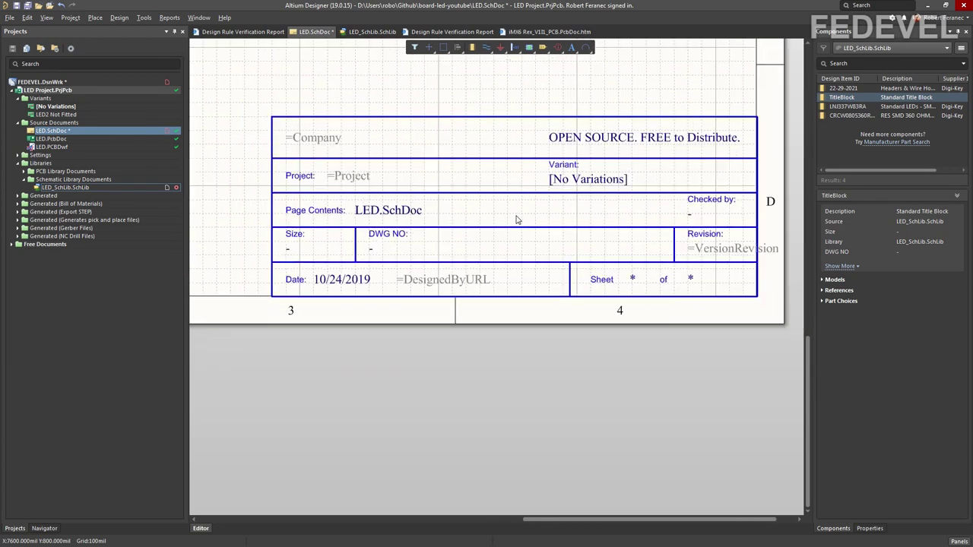
pyautogui.moveTo(515, 220); pyautogui.dragTo(500, 188, button='right')
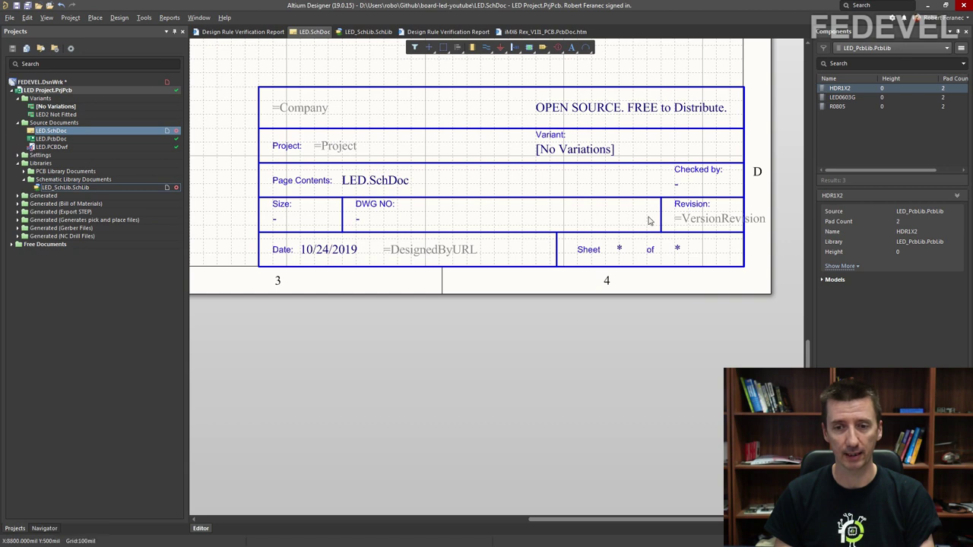
# Step: Open the PCB project's options and add a project parameter Company with the value "(c) 2019 FEDEVEL Academy"
pyautogui.click(77, 23)
pyautogui.click(95, 231)
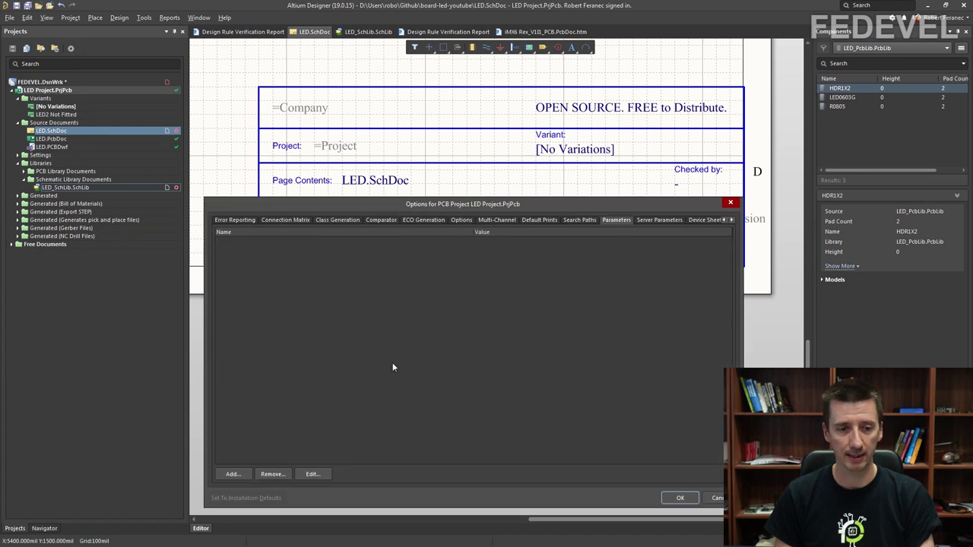
pyautogui.moveTo(341, 204); pyautogui.dragTo(293, 205)
pyautogui.click(184, 475)
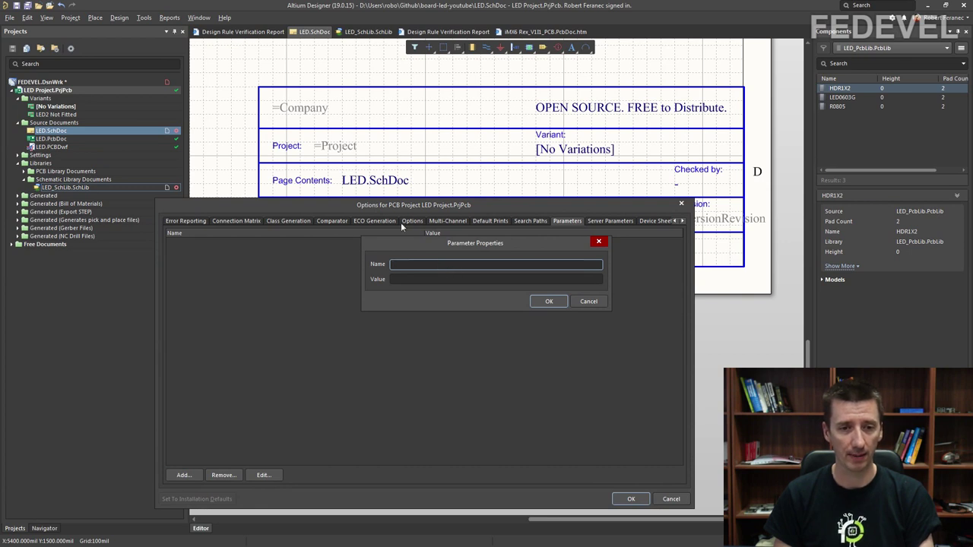
pyautogui.write('Company')
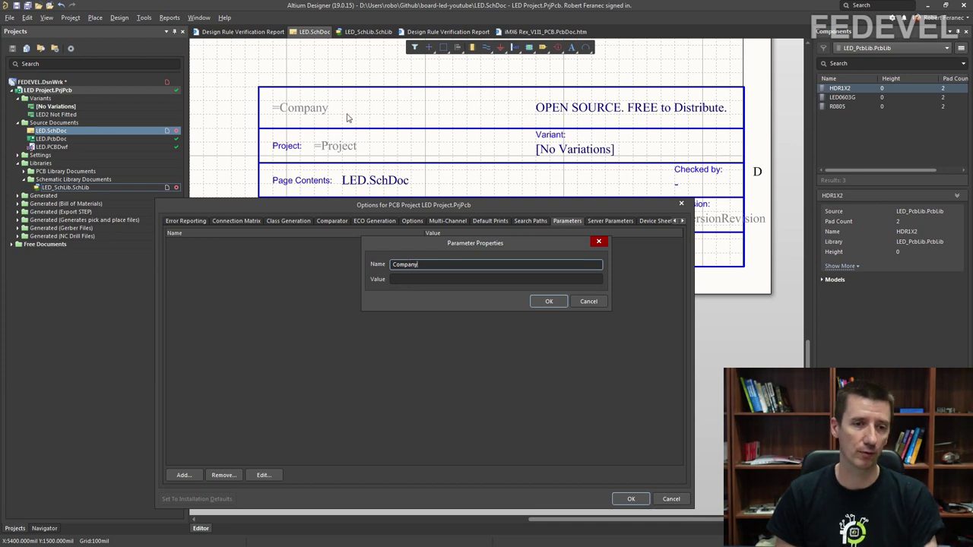
pyautogui.click(405, 280)
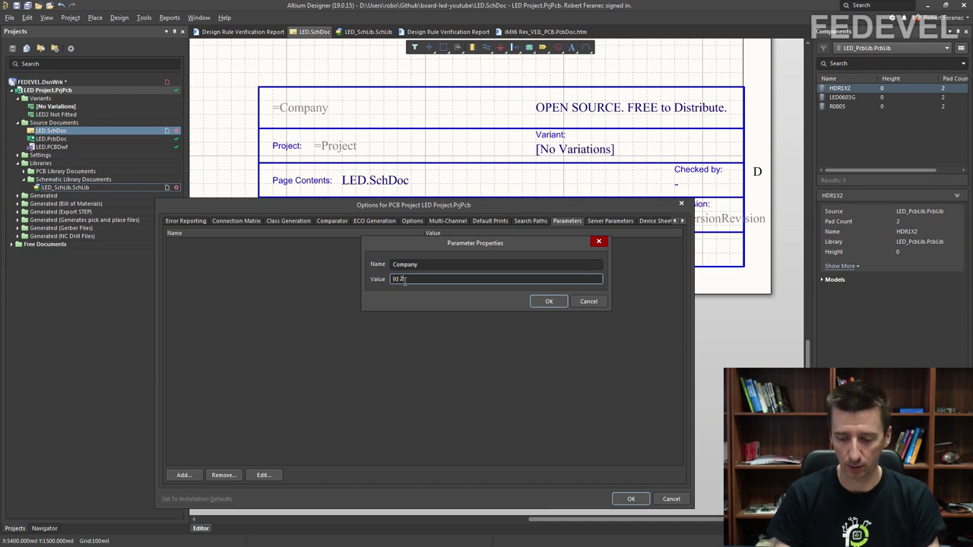
pyautogui.write('(c) 2019 FEDE')
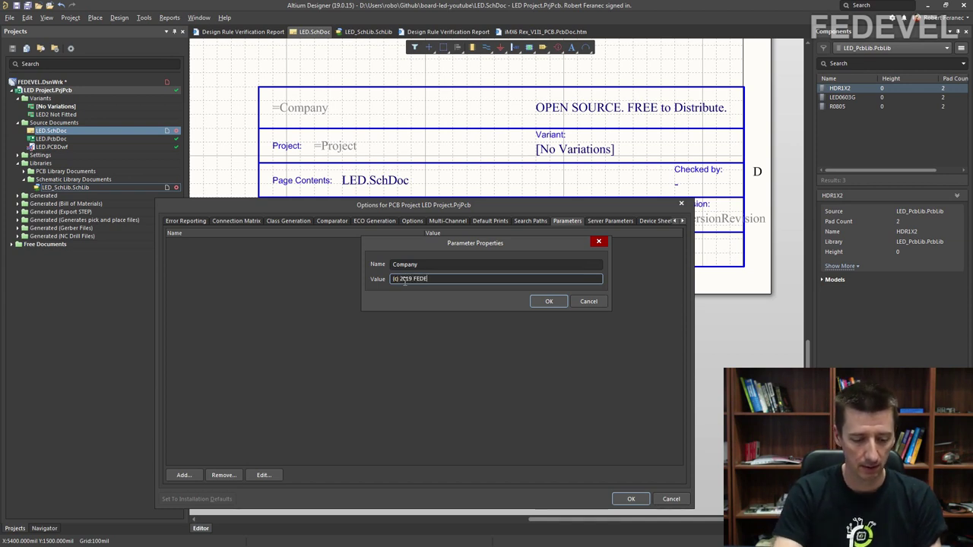
pyautogui.write('VEL Academy')
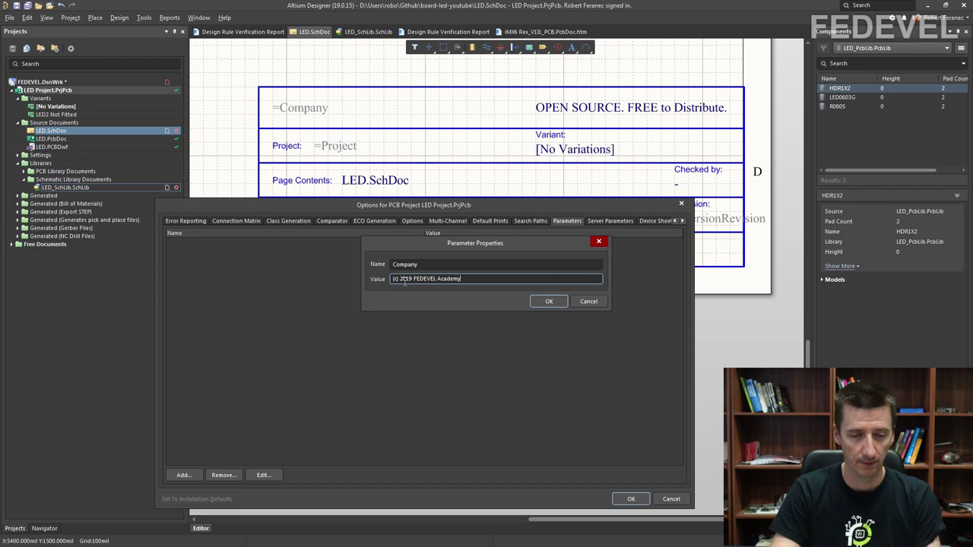
pyautogui.click(548, 300)
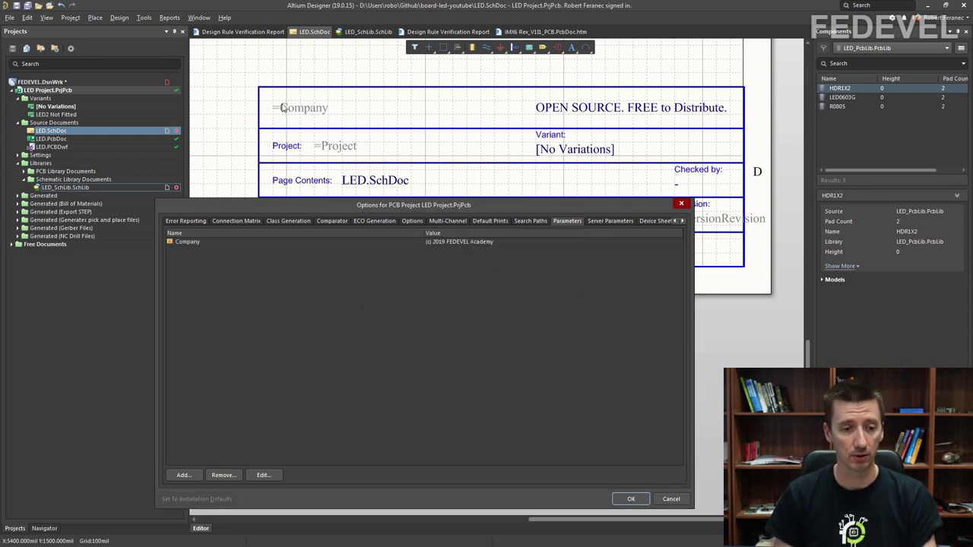
# Step: Add a project parameter Project with the value LED
pyautogui.click(183, 475)
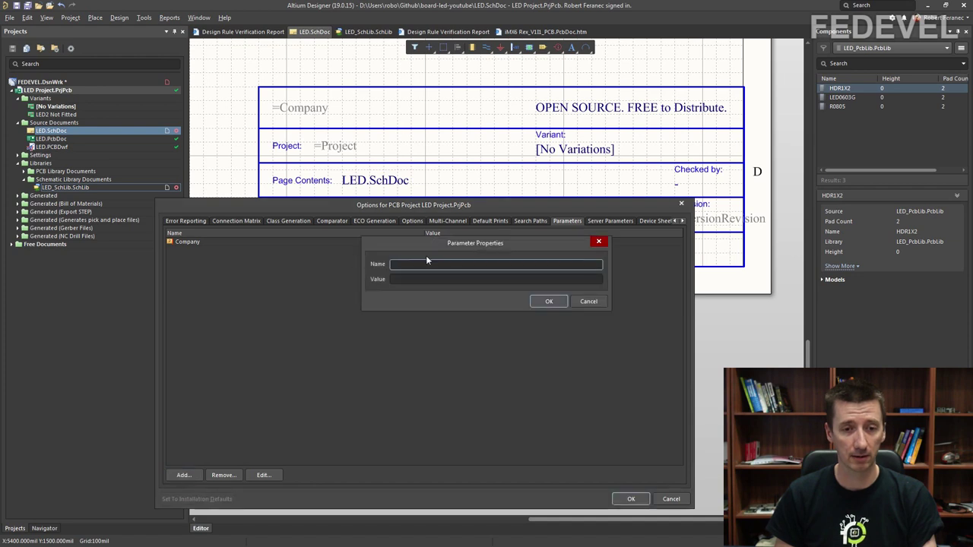
pyautogui.write('Project')
pyautogui.click(422, 278)
pyautogui.write('LED')
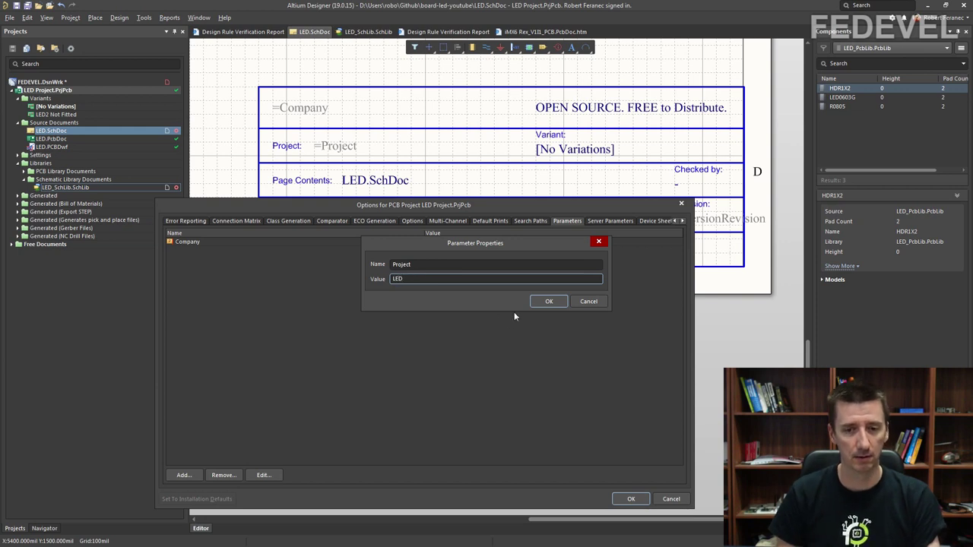
pyautogui.click(548, 301)
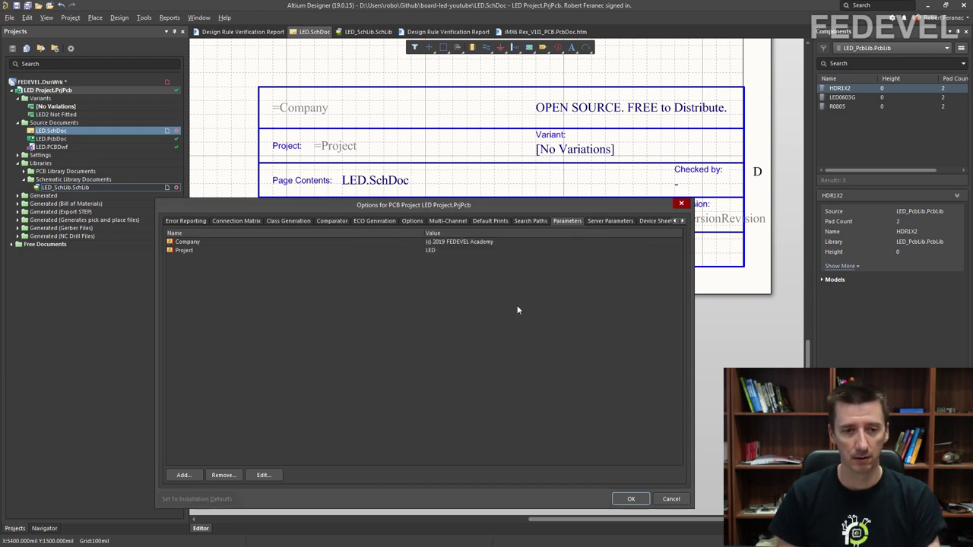
# Step: Add a project parameter VersionRevision with the value V1I1
pyautogui.click(183, 475)
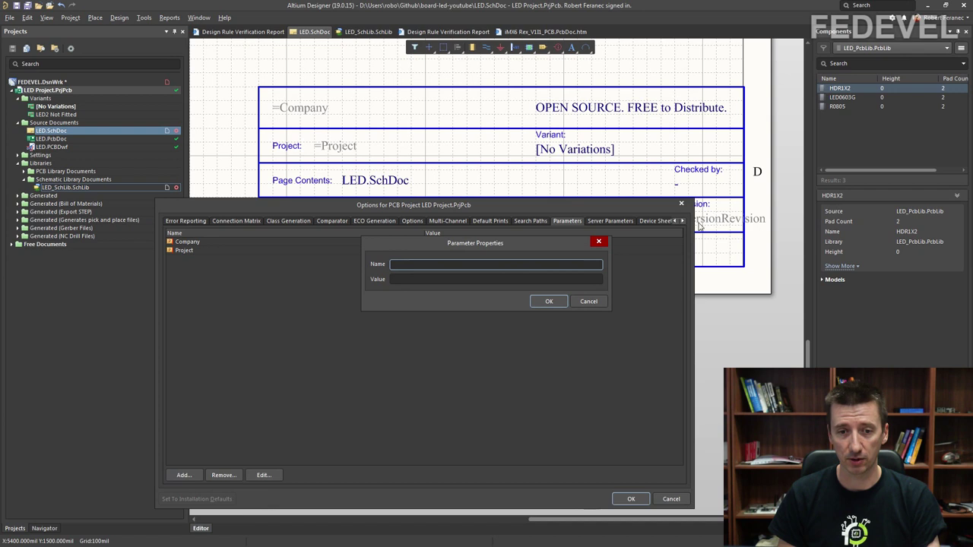
pyautogui.write('VersionRevision')
pyautogui.click(431, 280)
pyautogui.write('V1.1')
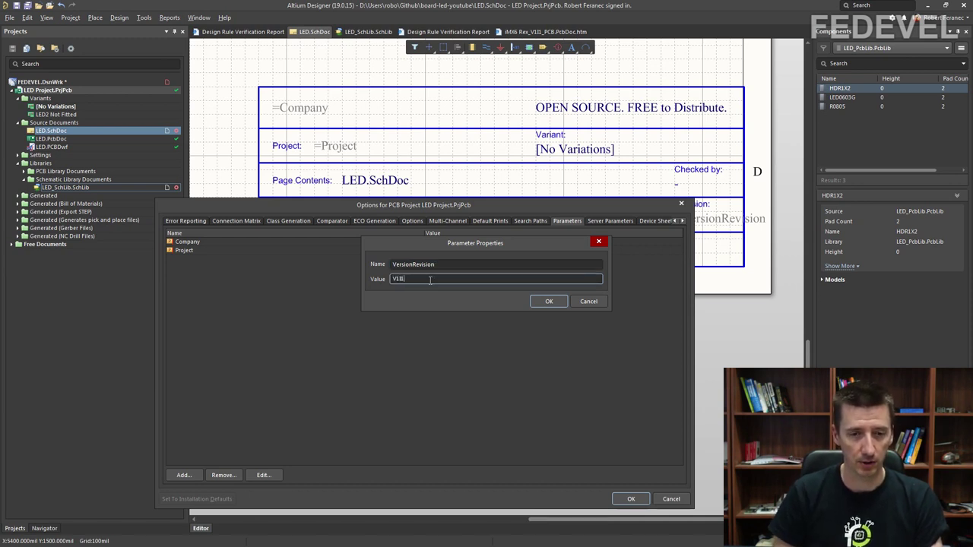
pyautogui.click(548, 302)
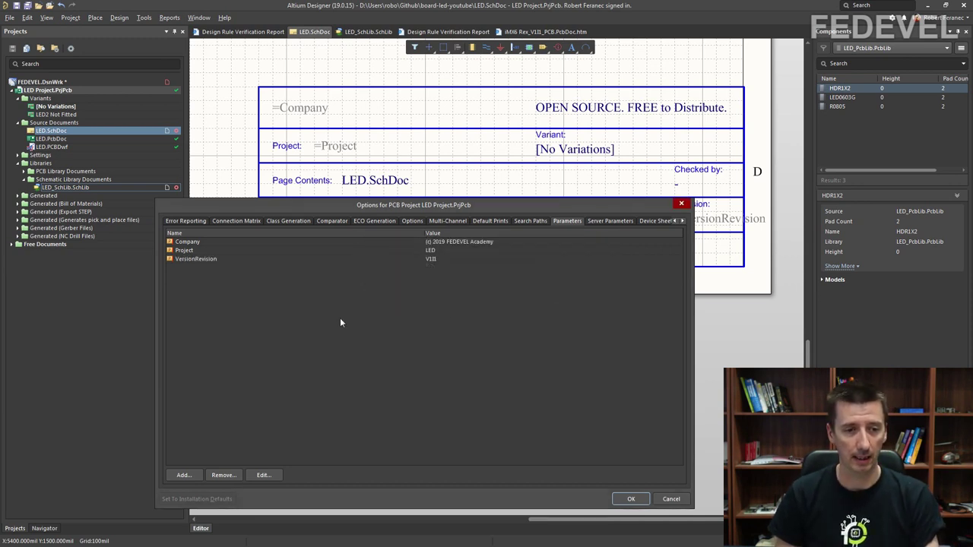
pyautogui.click(183, 475)
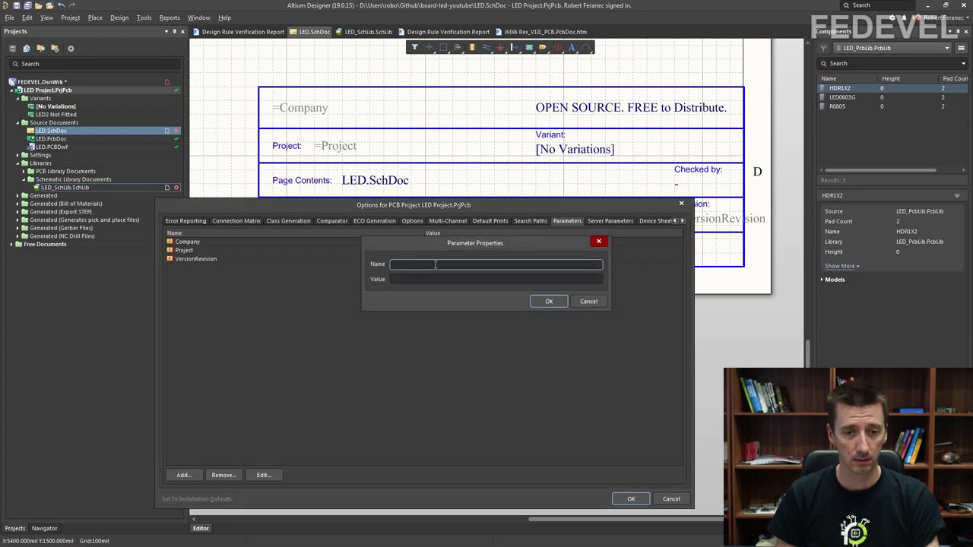
pyautogui.write('Design')
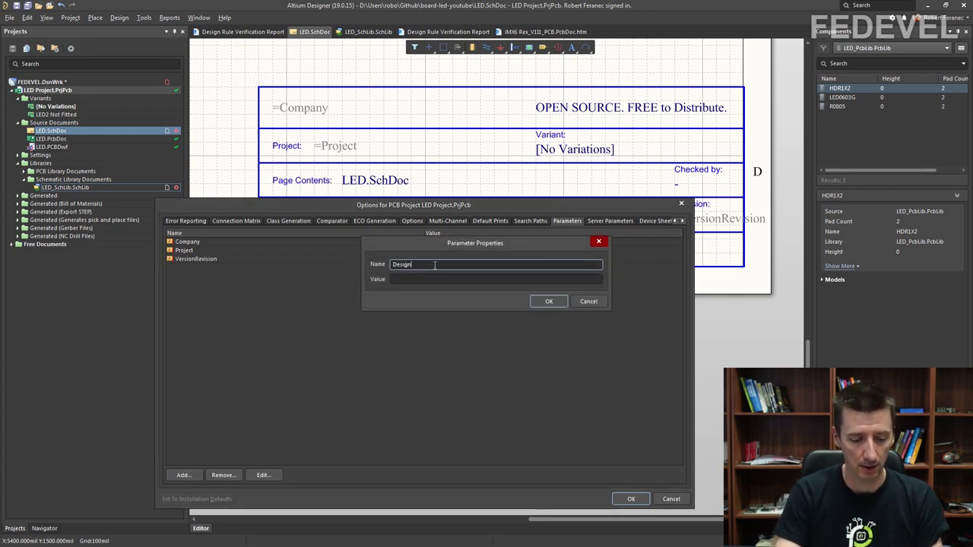
pyautogui.write('edBy')
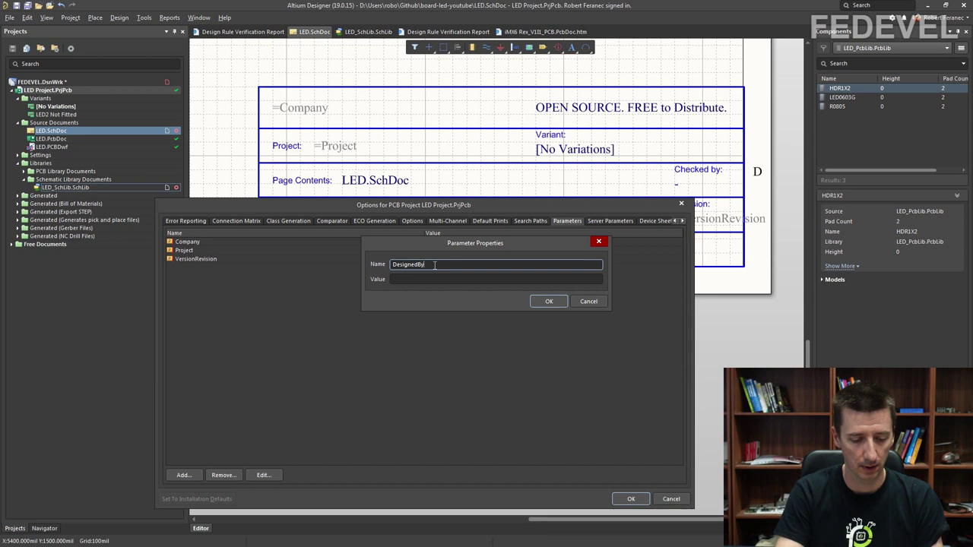
pyautogui.write('URL')
pyautogui.press('Tab')
pyautogui.write('www.fedevel.com')
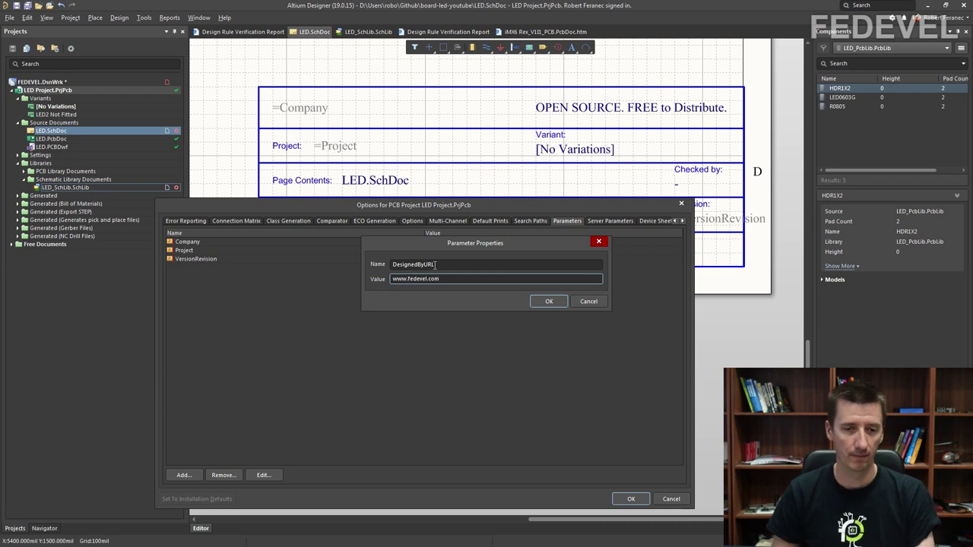
pyautogui.click(548, 302)
pyautogui.moveTo(434, 199); pyautogui.dragTo(394, 282)
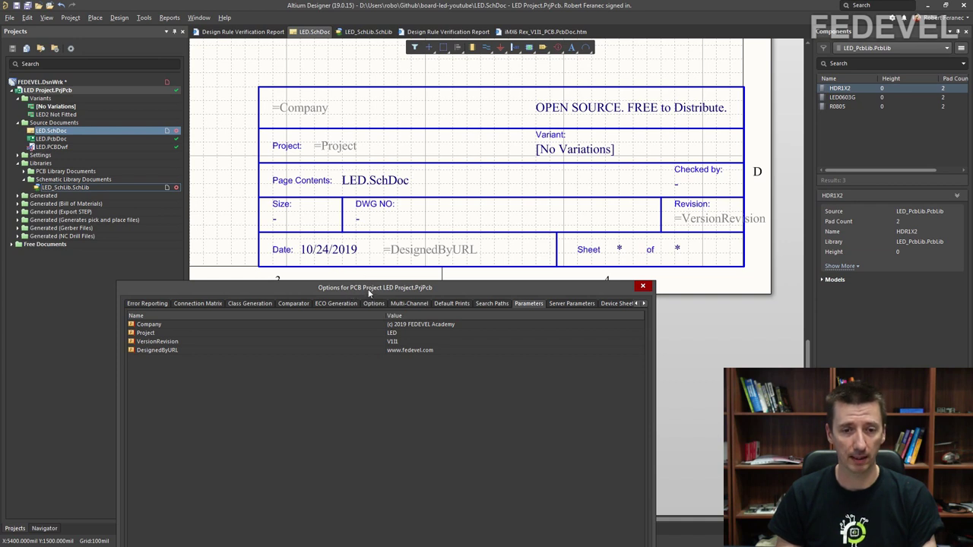
pyautogui.moveTo(368, 289); pyautogui.dragTo(353, 142)
pyautogui.click(571, 435)
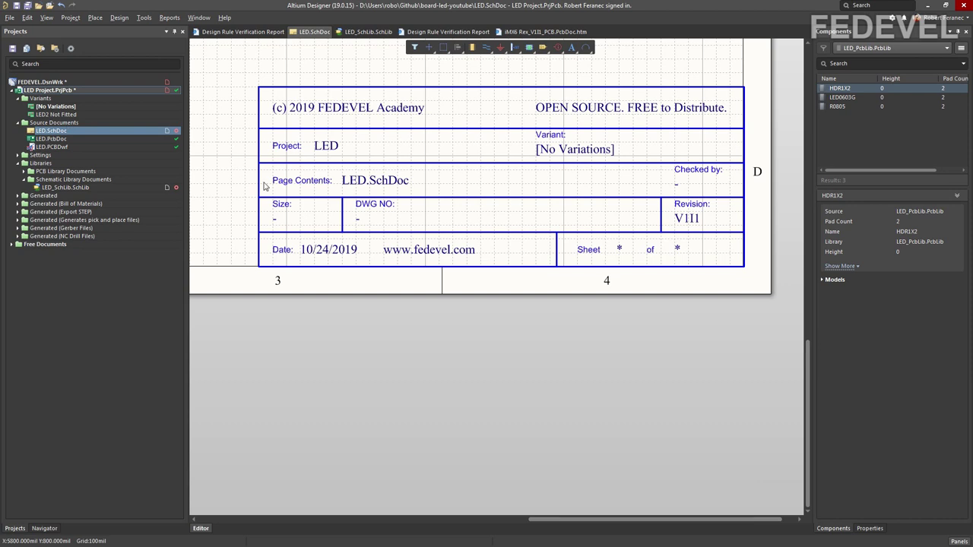
# Step: Set the placed title block's Size parameter to A
pyautogui.click(364, 88)
pyautogui.click(869, 529)
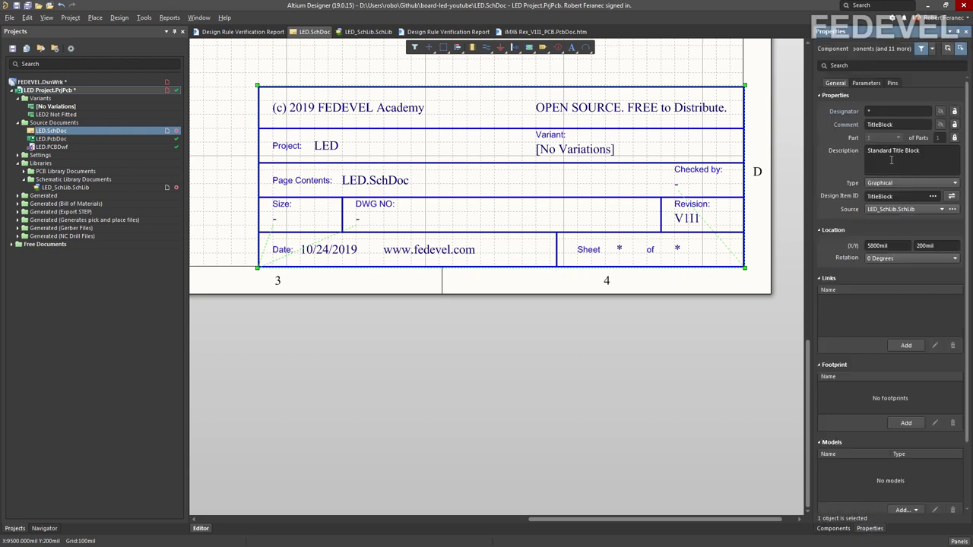
pyautogui.click(869, 84)
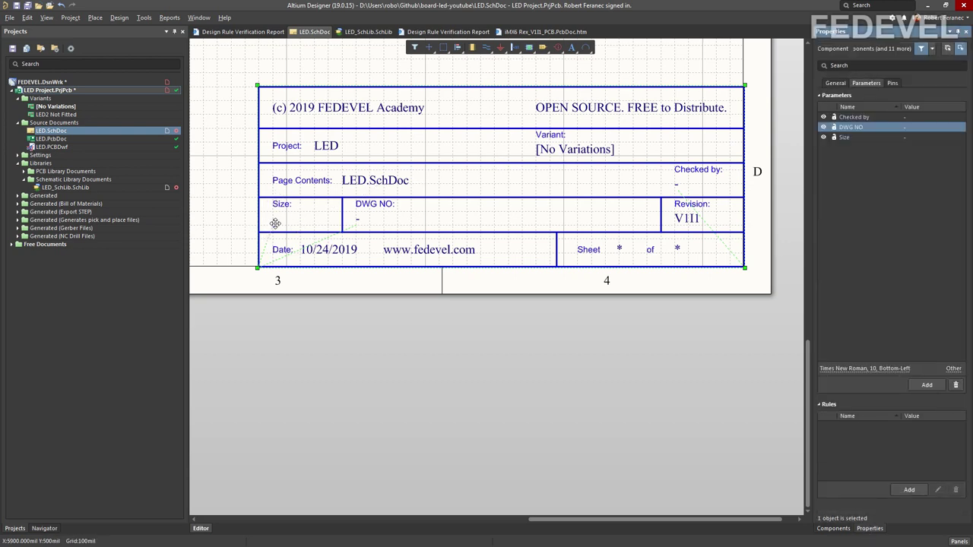
pyautogui.click(910, 137)
pyautogui.write('A')
pyautogui.click(677, 80)
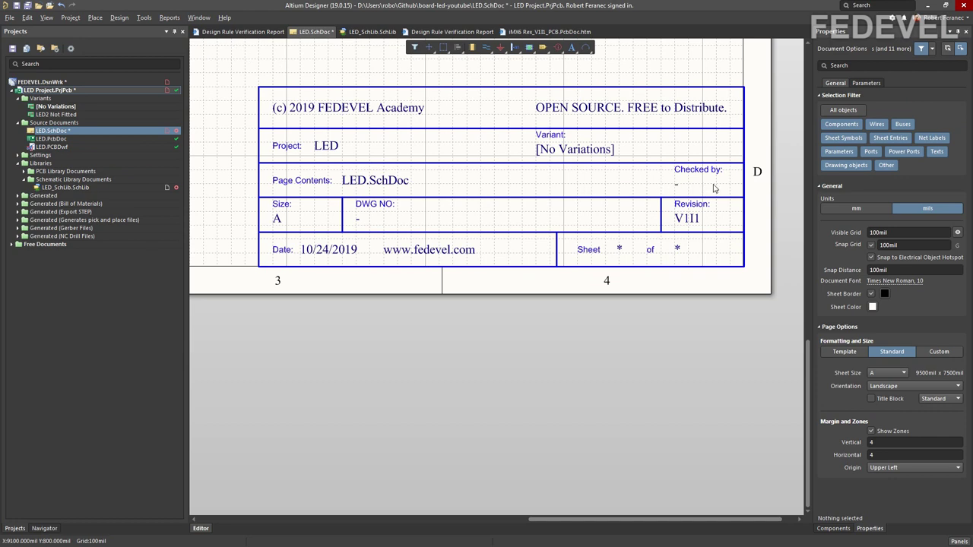
# Step: Set the placed title block's Checked by parameter to RF
pyautogui.click(722, 90)
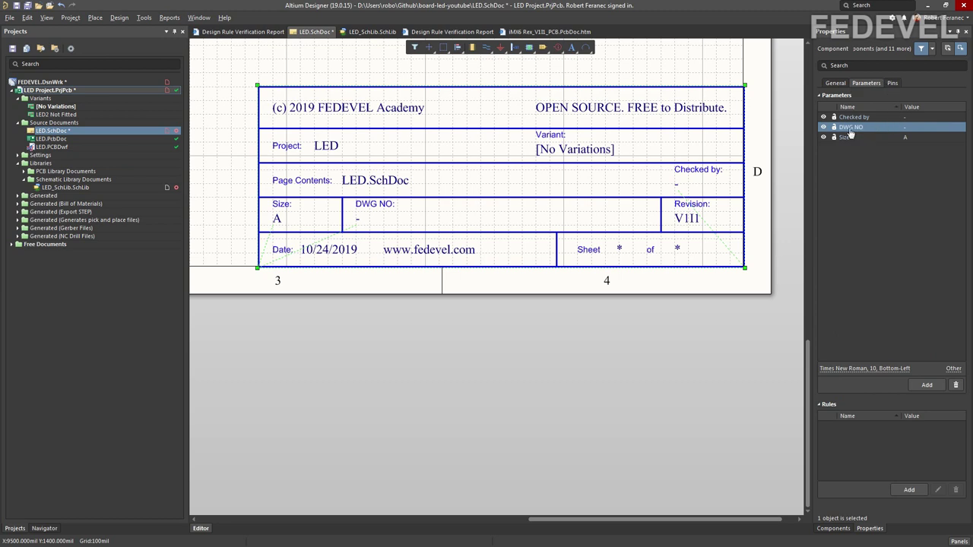
pyautogui.click(910, 118)
pyautogui.write('RF')
pyautogui.click(615, 255)
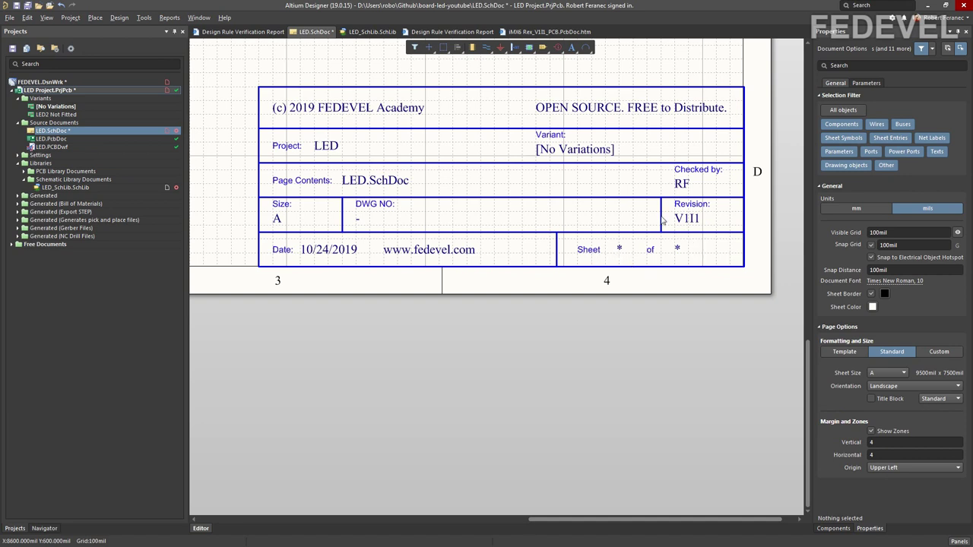
# Step: Number the project's schematic sheets, auto-assigning sheet and document numbers and updating the sheet count, and accept the numbering
pyautogui.click(143, 18)
pyautogui.moveTo(169, 109)
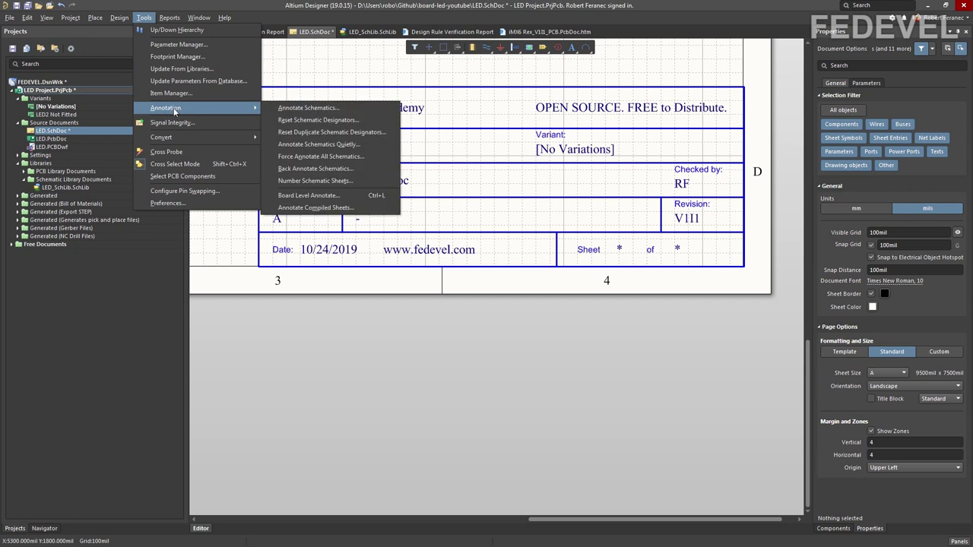
pyautogui.click(311, 180)
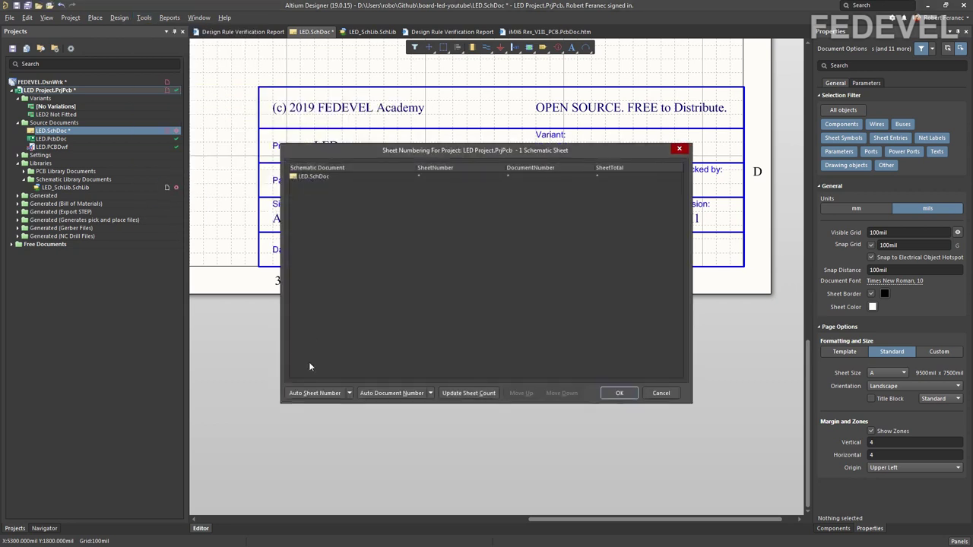
pyautogui.click(305, 393)
pyautogui.click(392, 393)
pyautogui.click(467, 393)
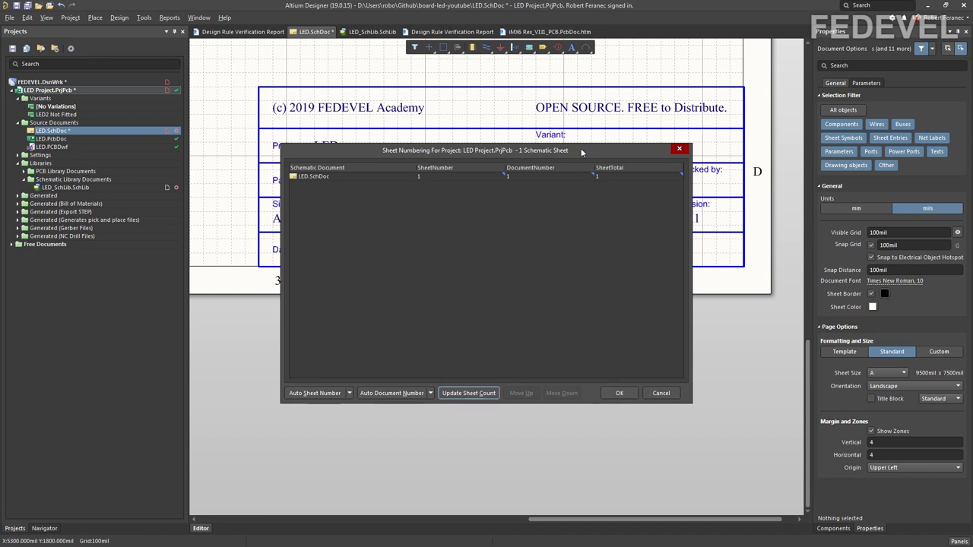
pyautogui.moveTo(583, 150); pyautogui.dragTo(435, 137)
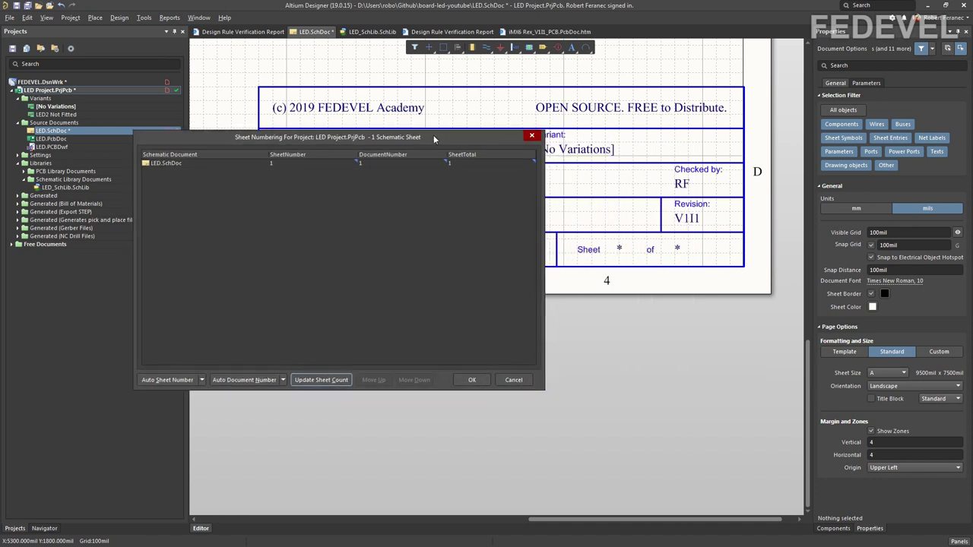
pyautogui.click(470, 380)
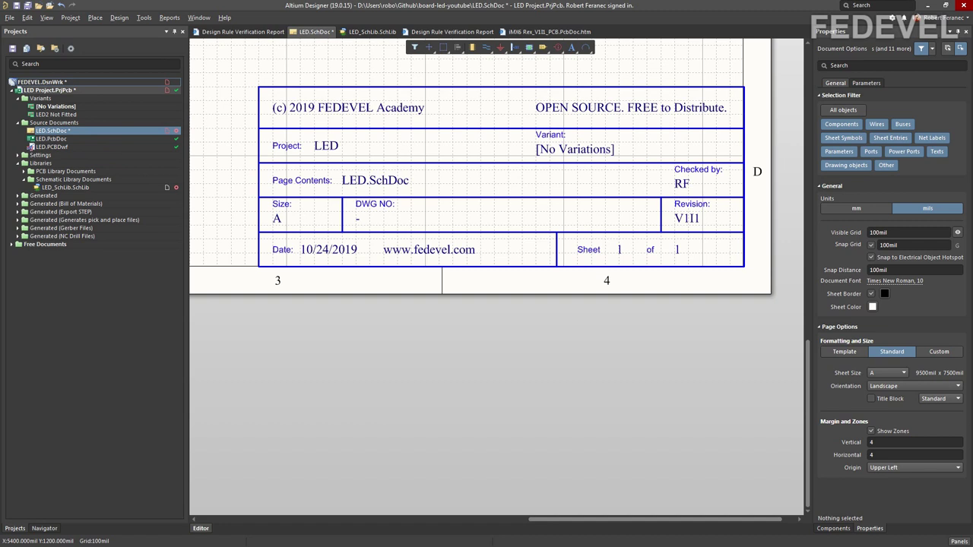
# Step: Add a new schematic sheet to LED Project.PrjPcb and turn off its standard title block
pyautogui.rightClick(75, 92)
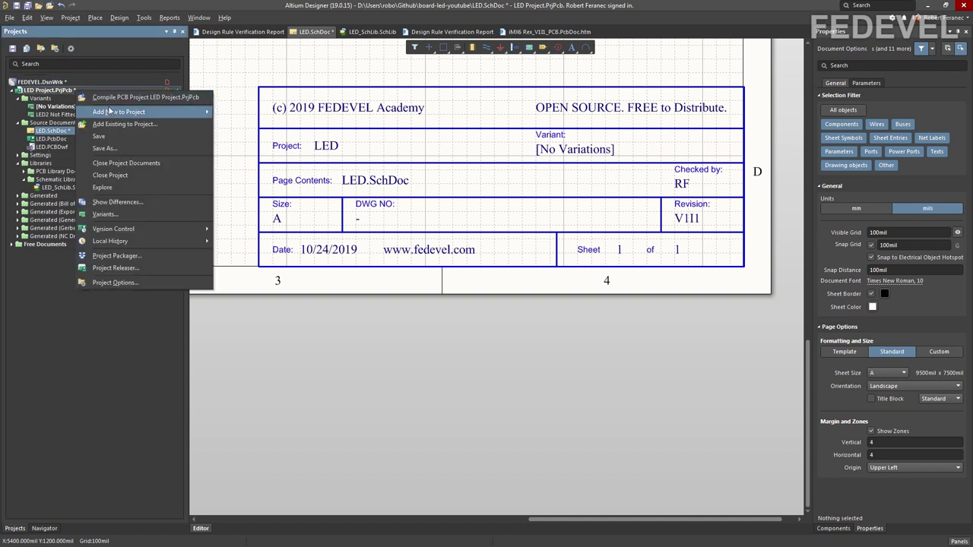
pyautogui.moveTo(116, 116)
pyautogui.click(242, 112)
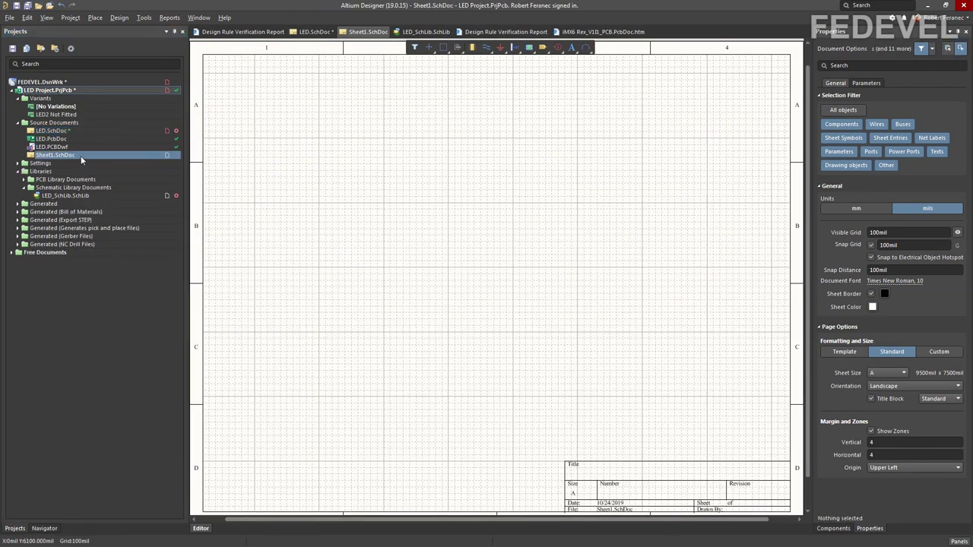
pyautogui.scroll(-5, 617, 333)
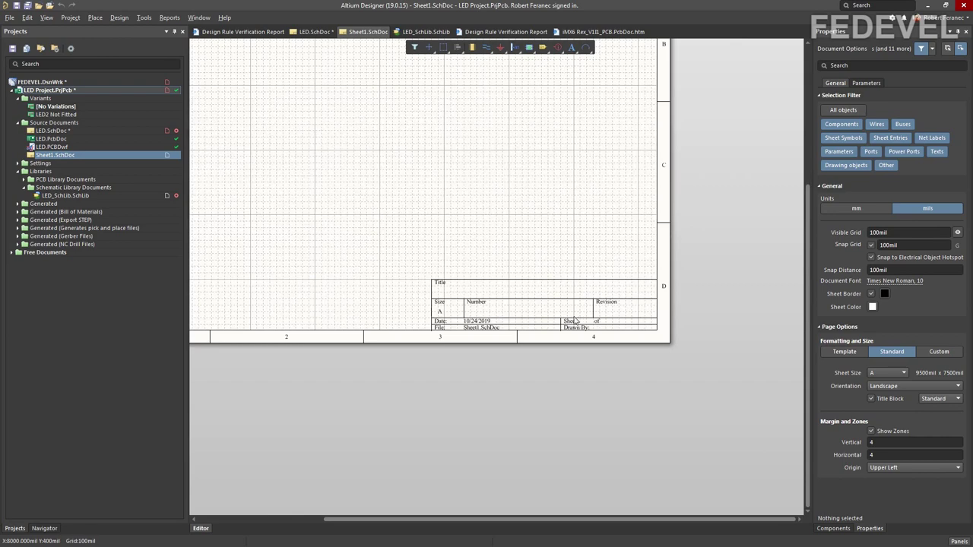
pyautogui.keyDown('ctrl'); pyautogui.scroll(3, 576, 322); pyautogui.keyUp('ctrl')
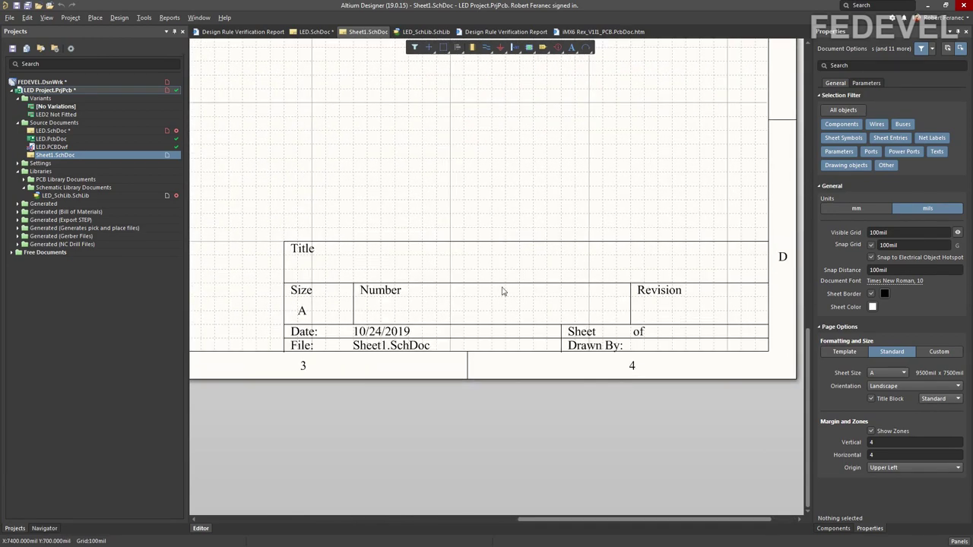
pyautogui.click(871, 399)
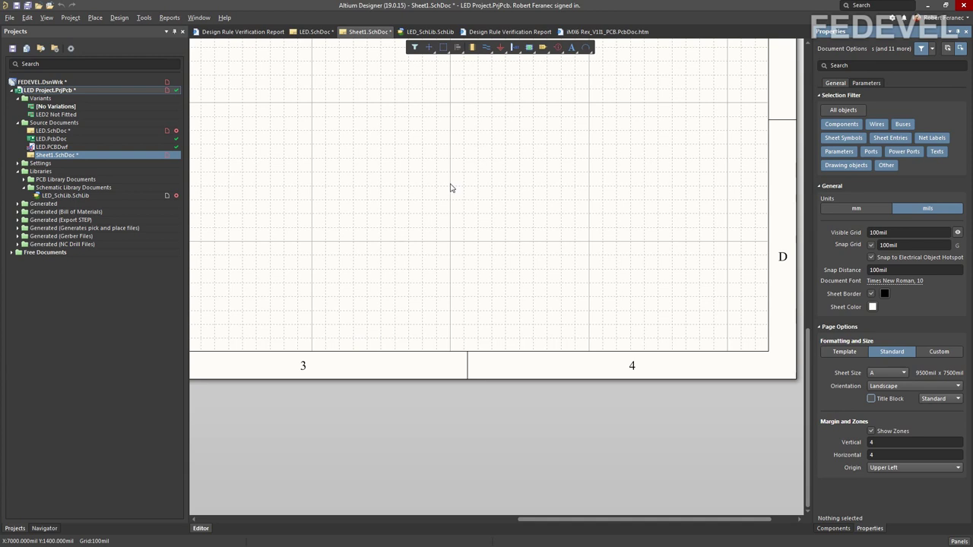
# Step: Place the TitleBlock component from LED_SchLib.SchLib in the lower-right corner of Sheet1.SchDoc's border
pyautogui.click(833, 529)
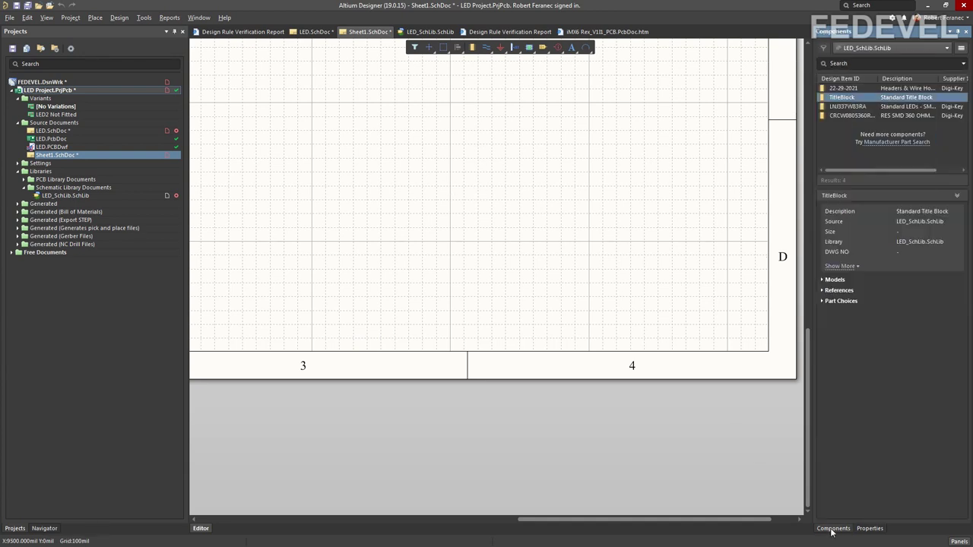
pyautogui.rightClick(848, 101)
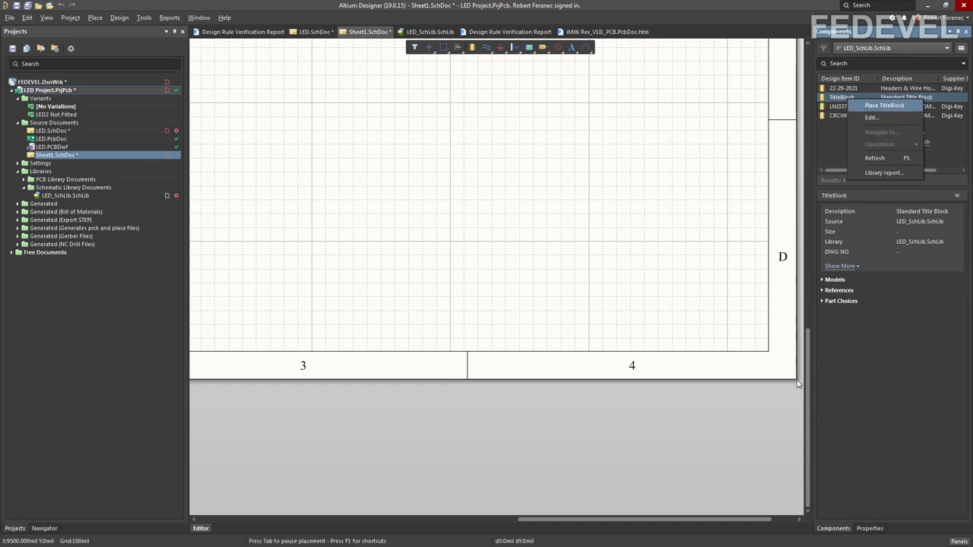
pyautogui.click(882, 103)
pyautogui.keyDown('ctrl'); pyautogui.scroll(-4, 557, 365); pyautogui.keyUp('ctrl')
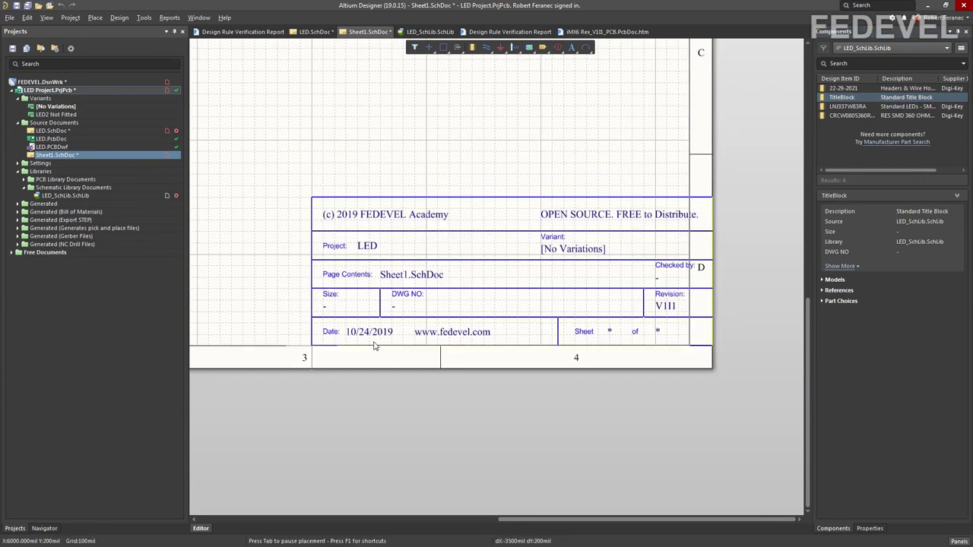
pyautogui.click(285, 343)
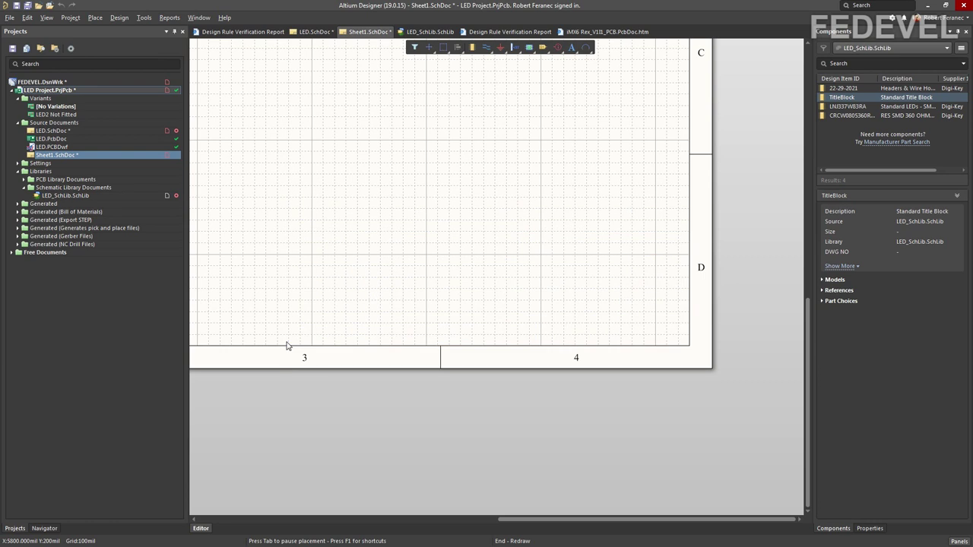
pyautogui.press('Escape')
pyautogui.click(393, 310)
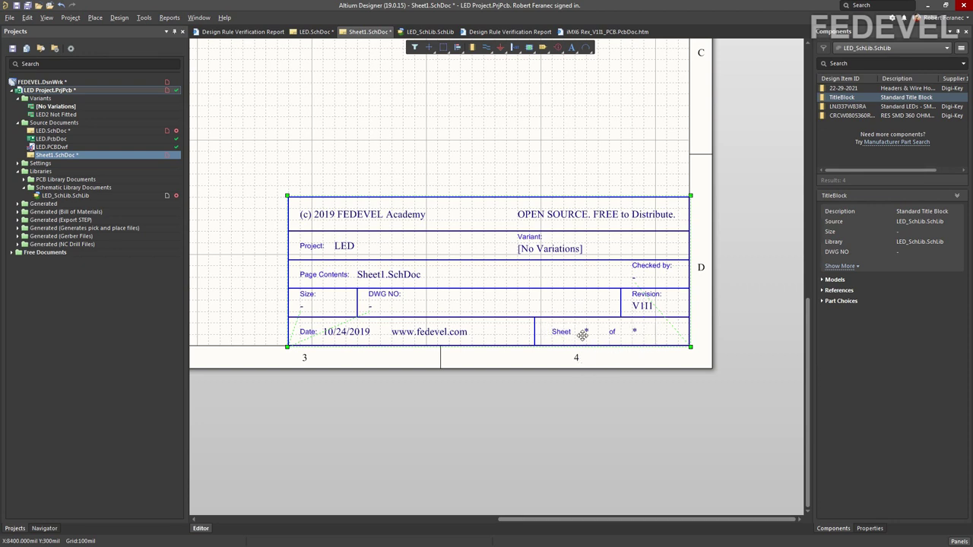
# Step: Renumber both schematic sheets with automatic sheet and document numbers, update the sheet count, and accept
pyautogui.click(144, 17)
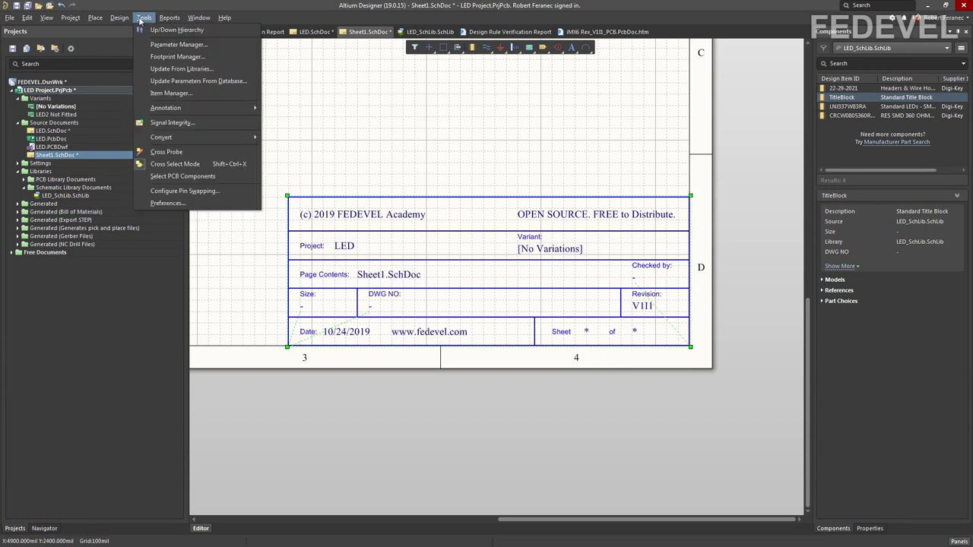
pyautogui.moveTo(161, 108)
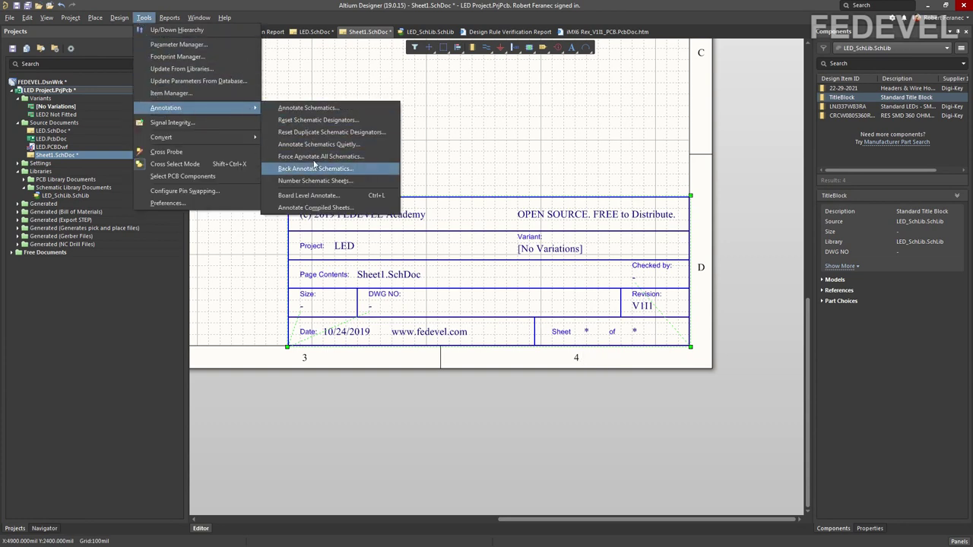
pyautogui.click(336, 180)
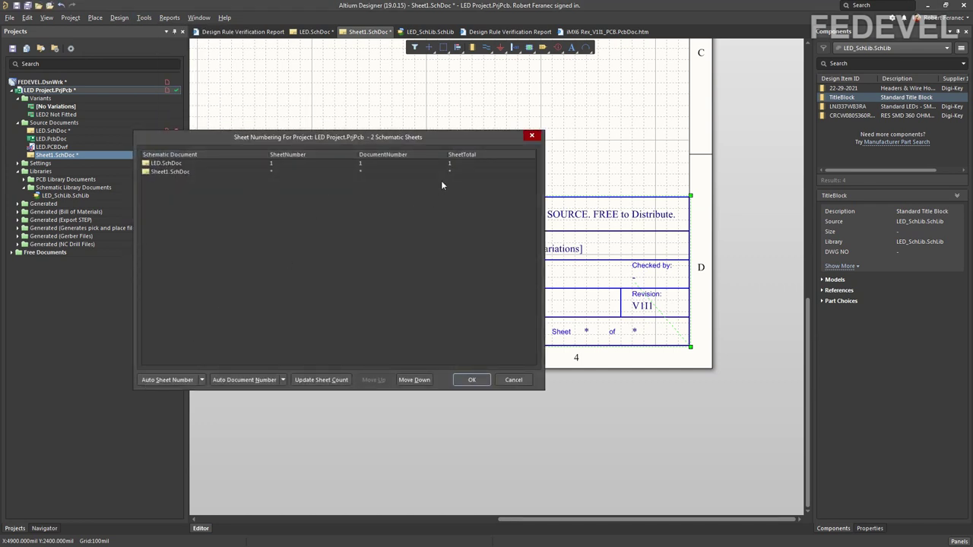
pyautogui.click(167, 380)
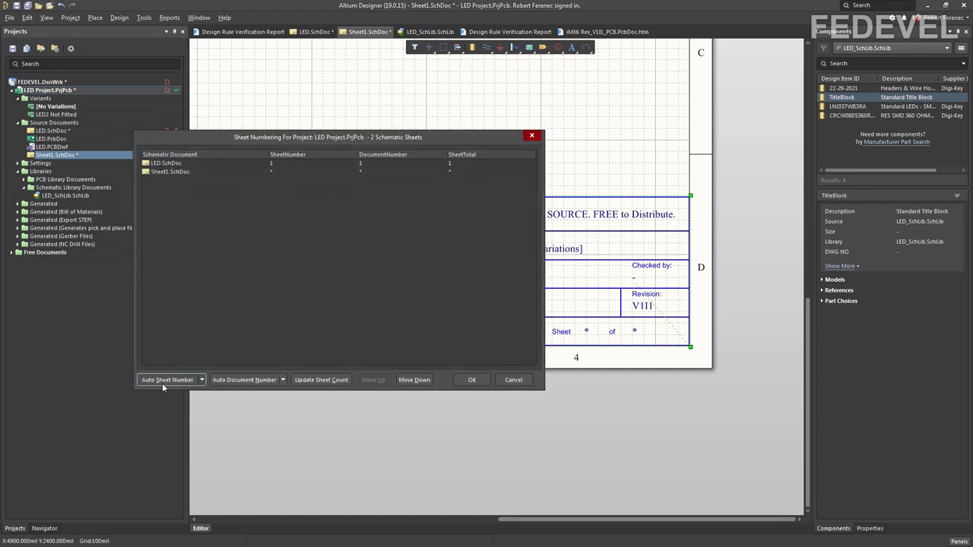
pyautogui.click(235, 379)
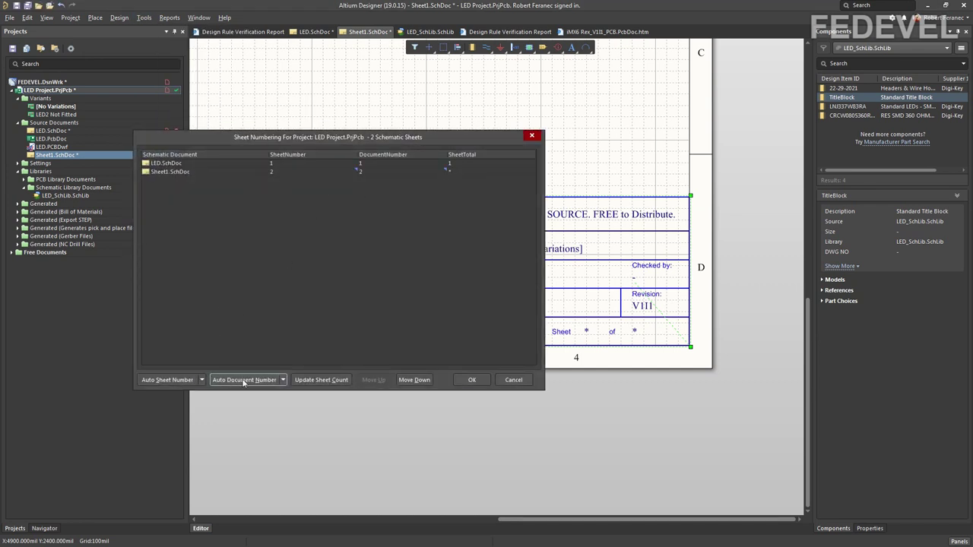
pyautogui.click(319, 380)
pyautogui.click(472, 380)
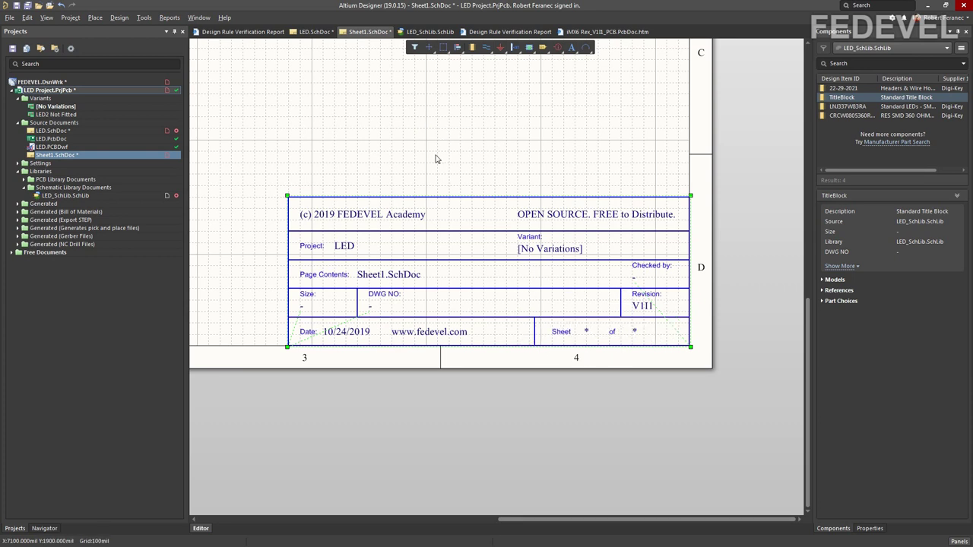
pyautogui.click(412, 142)
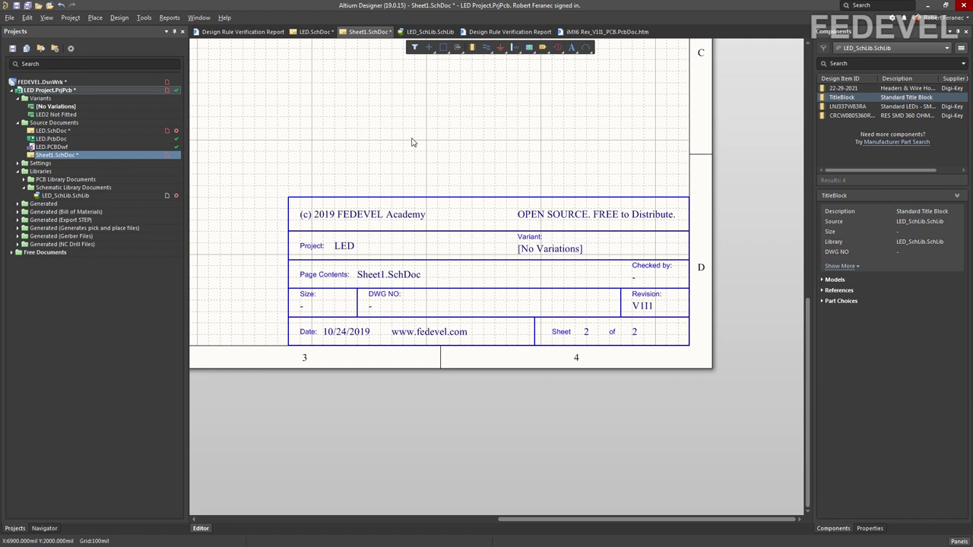
# Step: Check the sheet numbering on both schematics, and make LED2 Not Fitted the current variant with LED.SchDoc in view
pyautogui.doubleClick(51, 130)
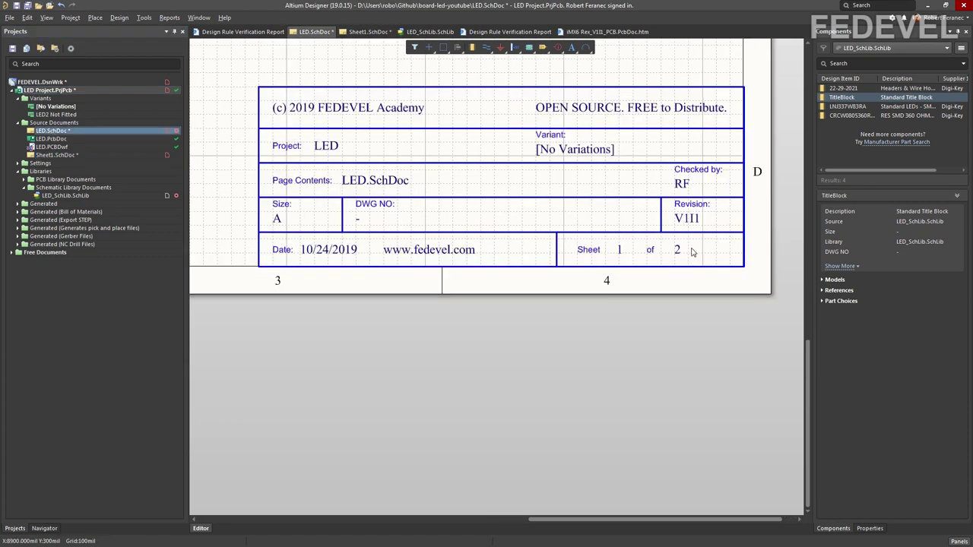
pyautogui.click(70, 156)
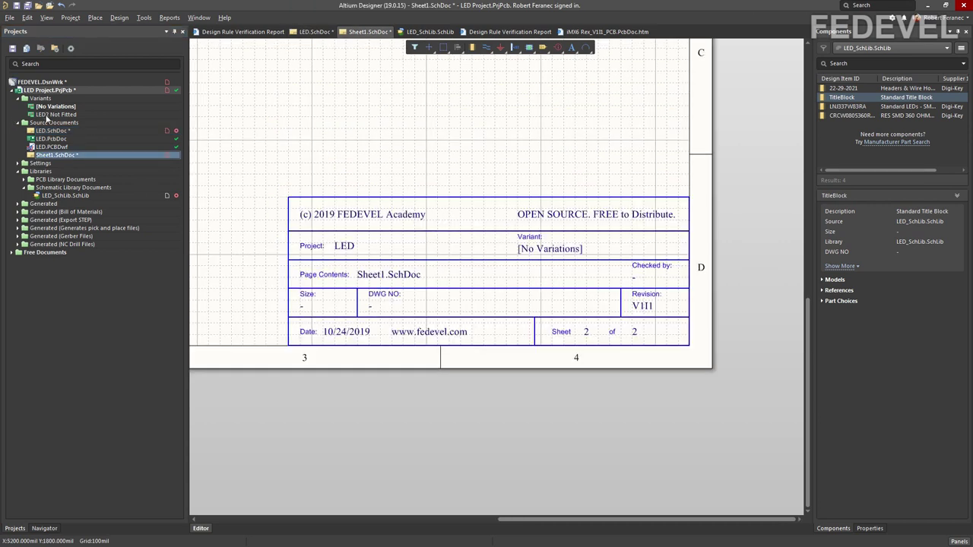
pyautogui.doubleClick(47, 115)
pyautogui.click(58, 131)
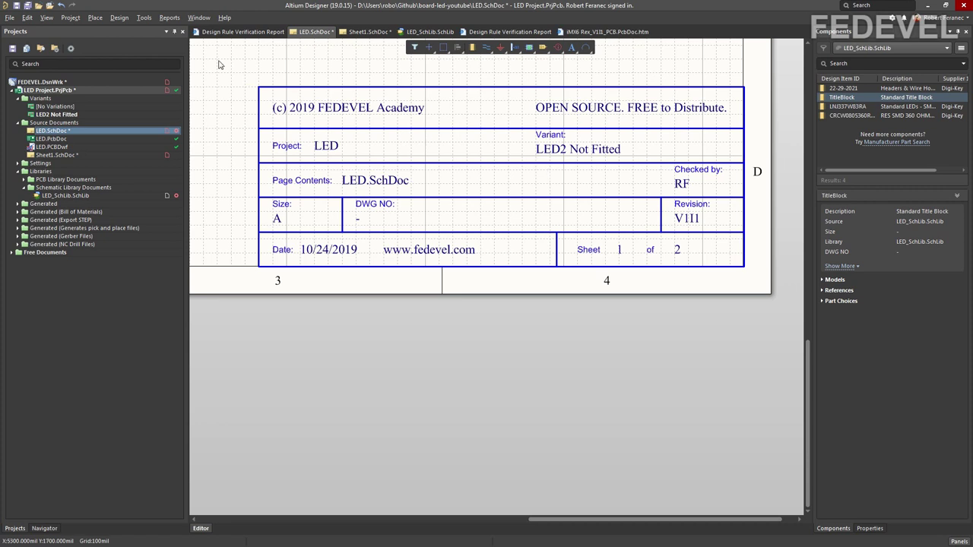
# Step: Set the project parameter VersionRevision to V1I2 and accept the project options
pyautogui.click(70, 16)
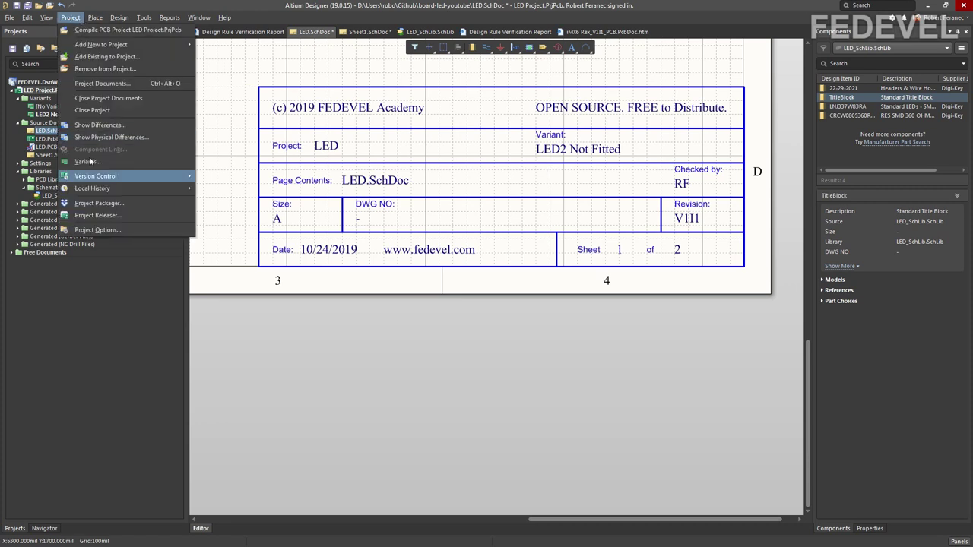
pyautogui.click(102, 230)
pyautogui.click(395, 204)
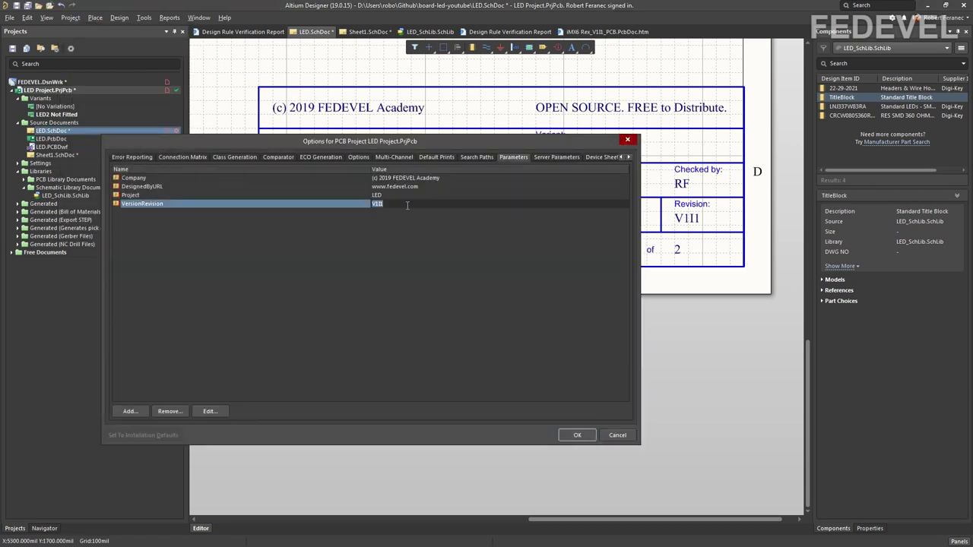
pyautogui.write('2')
pyautogui.click(577, 434)
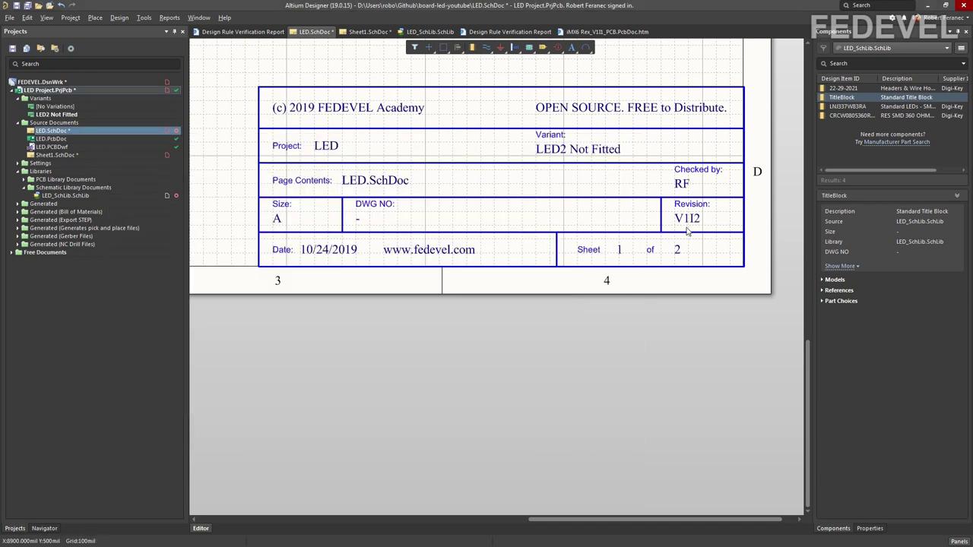
# Step: Examine the variant and revision fields in the title block on Sheet1.SchDoc
pyautogui.doubleClick(68, 155)
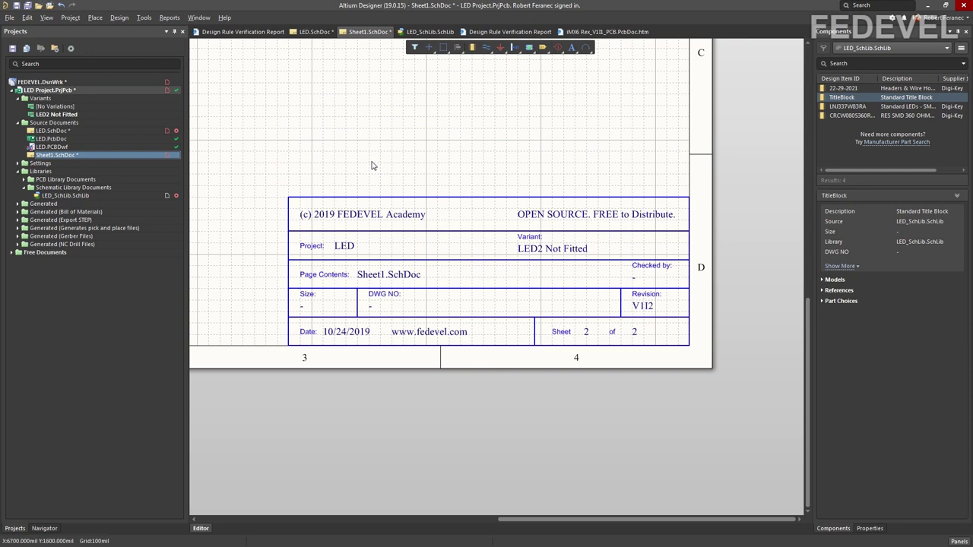
pyautogui.keyDown('ctrl'); pyautogui.scroll(-1, 444, 274); pyautogui.keyUp('ctrl')
pyautogui.keyDown('ctrl'); pyautogui.scroll(3, 485, 233); pyautogui.keyUp('ctrl')
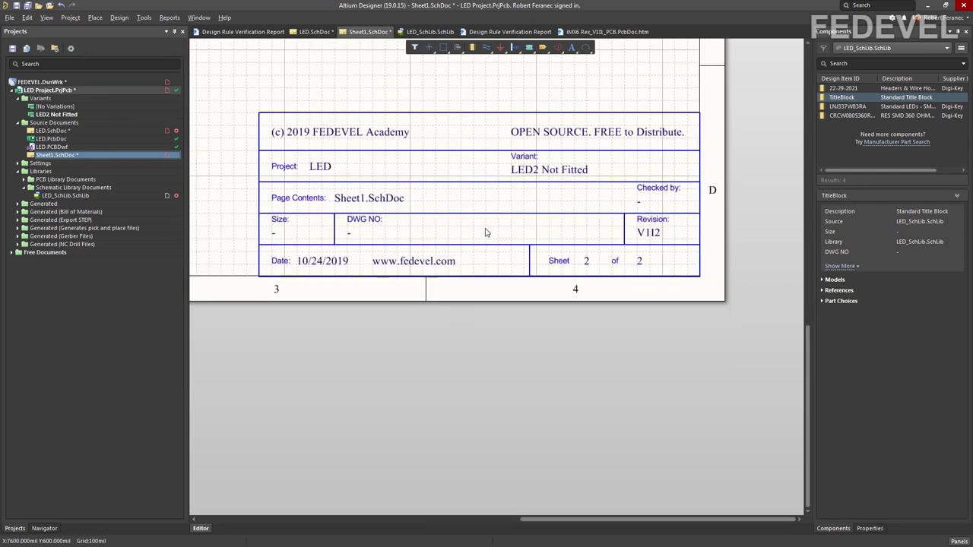
pyautogui.keyDown('ctrl'); pyautogui.scroll(1, 436, 185); pyautogui.keyUp('ctrl')
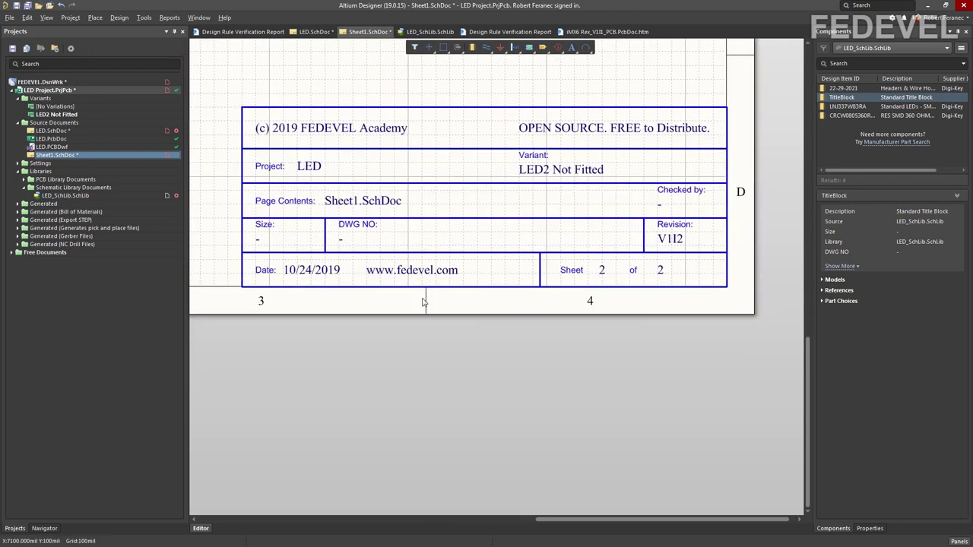